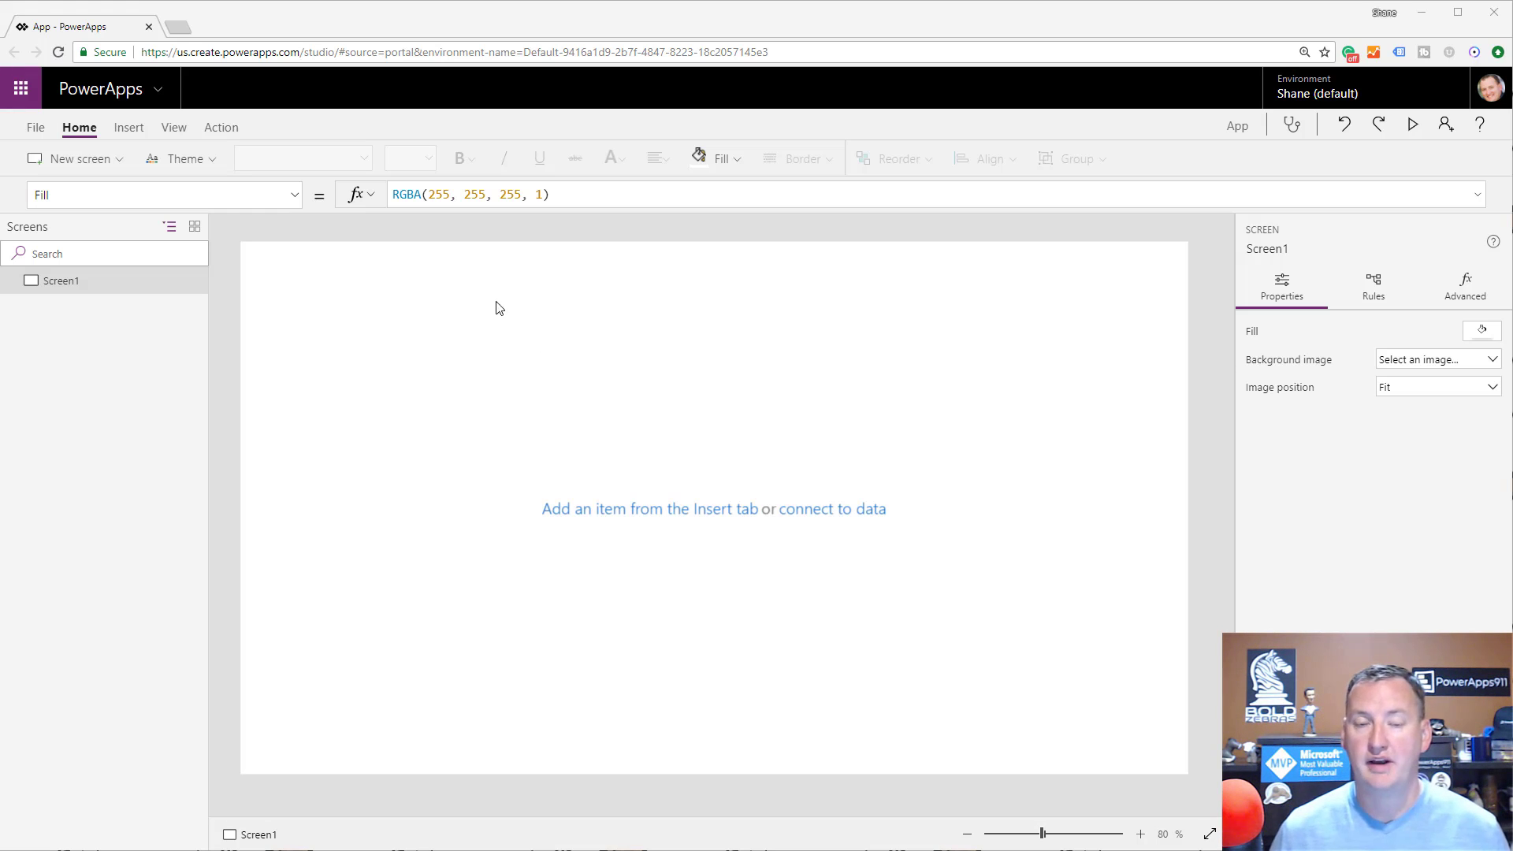
# Step: Insert a vertical gallery with images on the blank screen
pyautogui.click(127, 128)
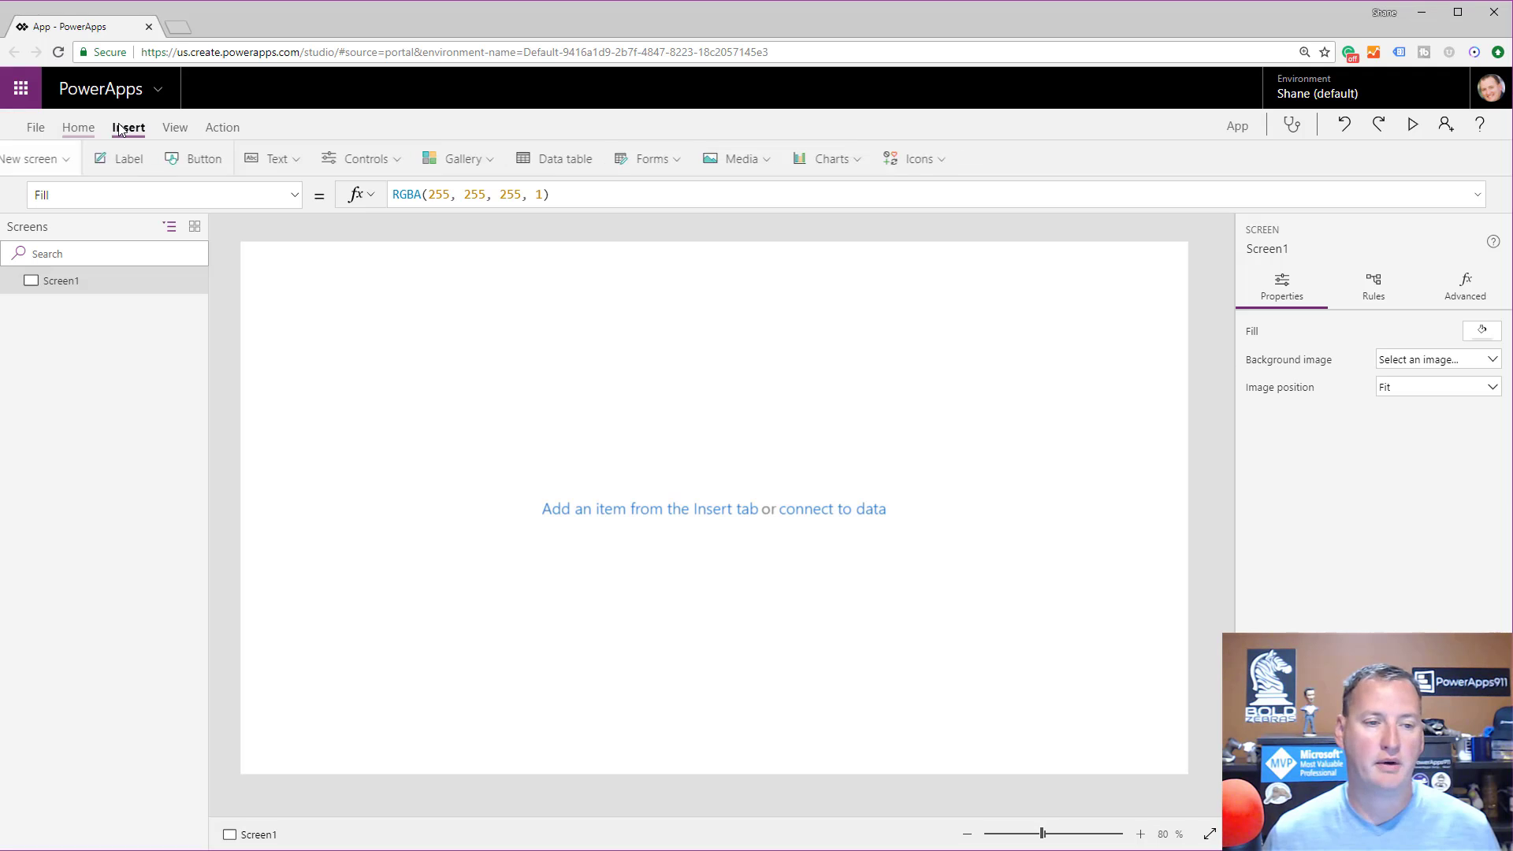
pyautogui.click(505, 161)
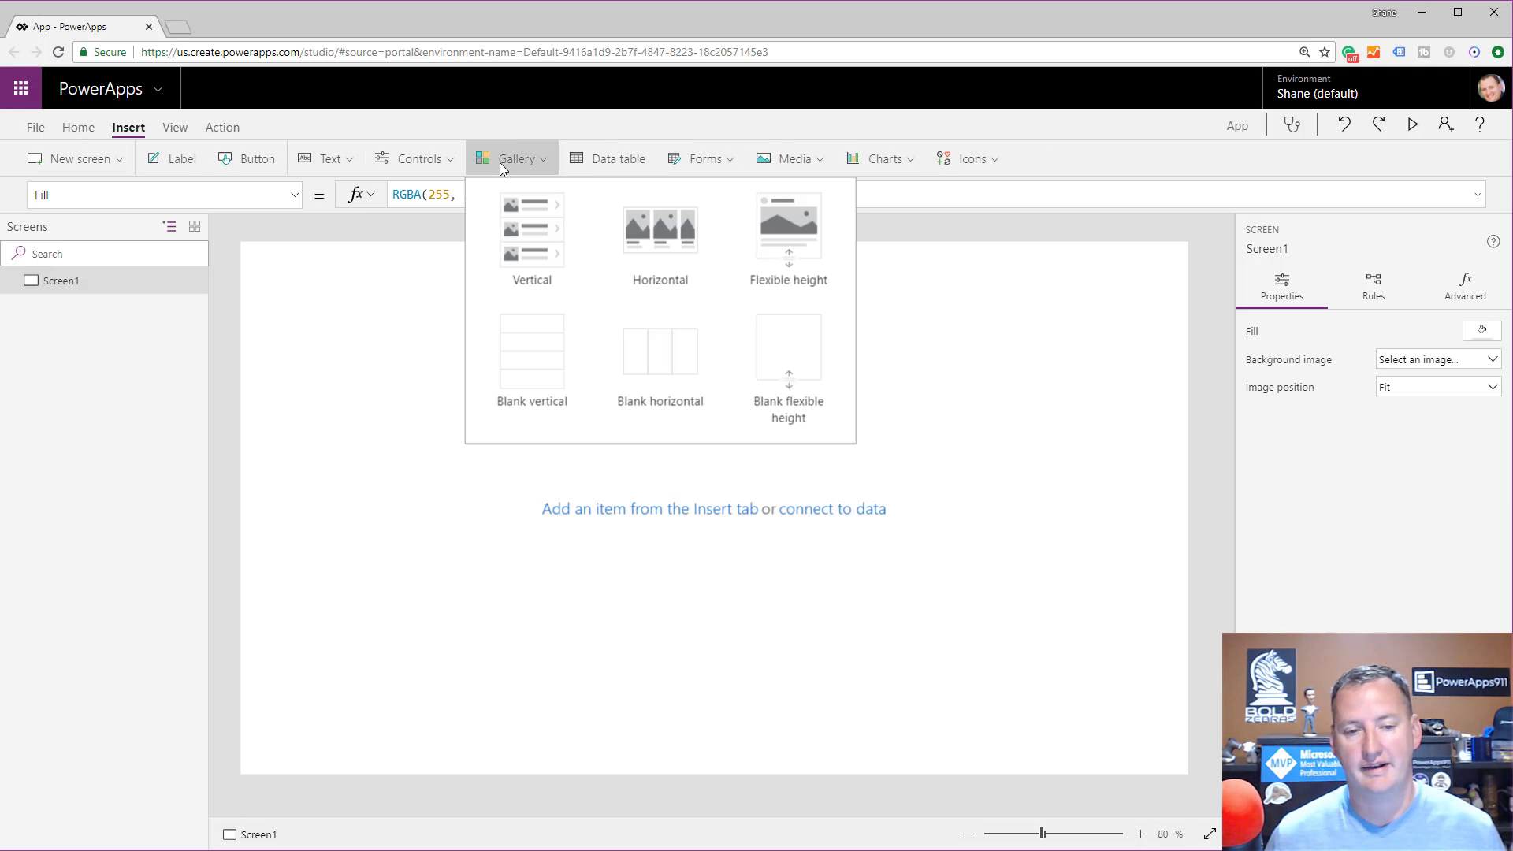
pyautogui.click(544, 239)
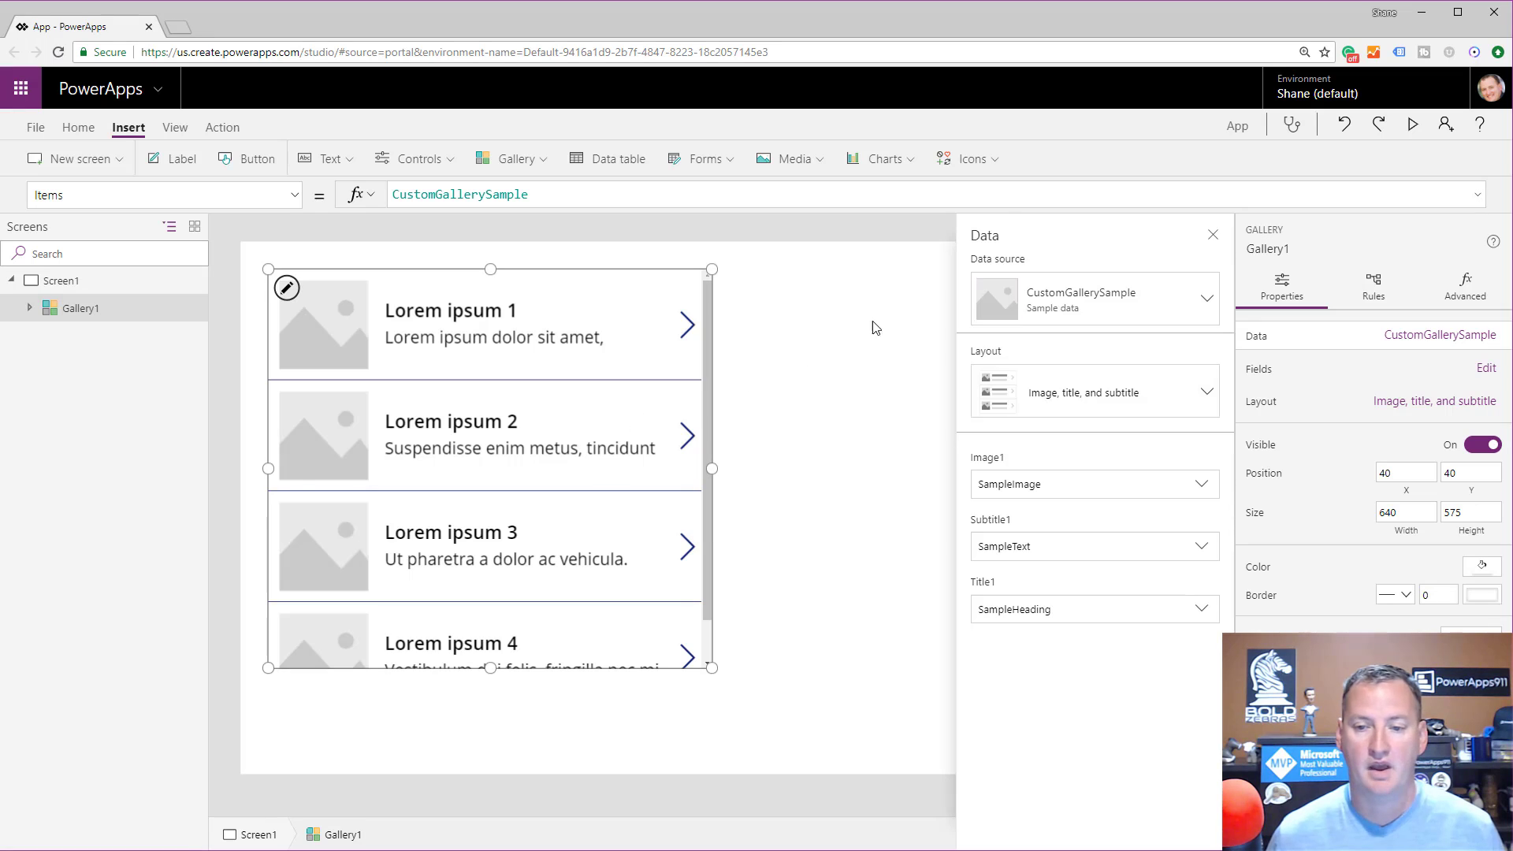
# Step: Connect the gallery to the Employees list on the PowerApps Videos SharePoint site as a new data source
pyautogui.click(1131, 317)
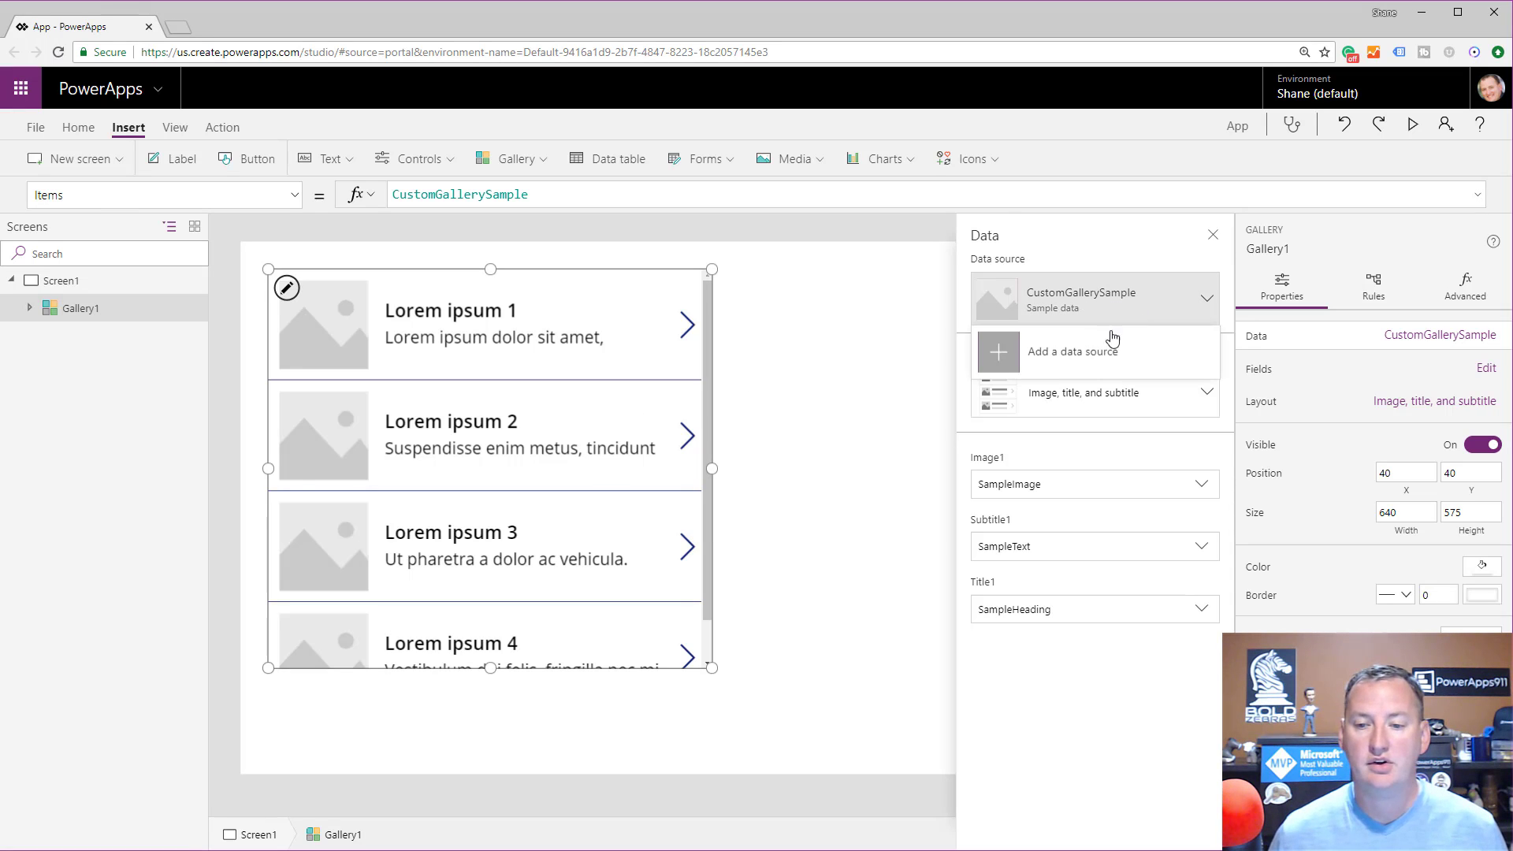
pyautogui.click(1092, 359)
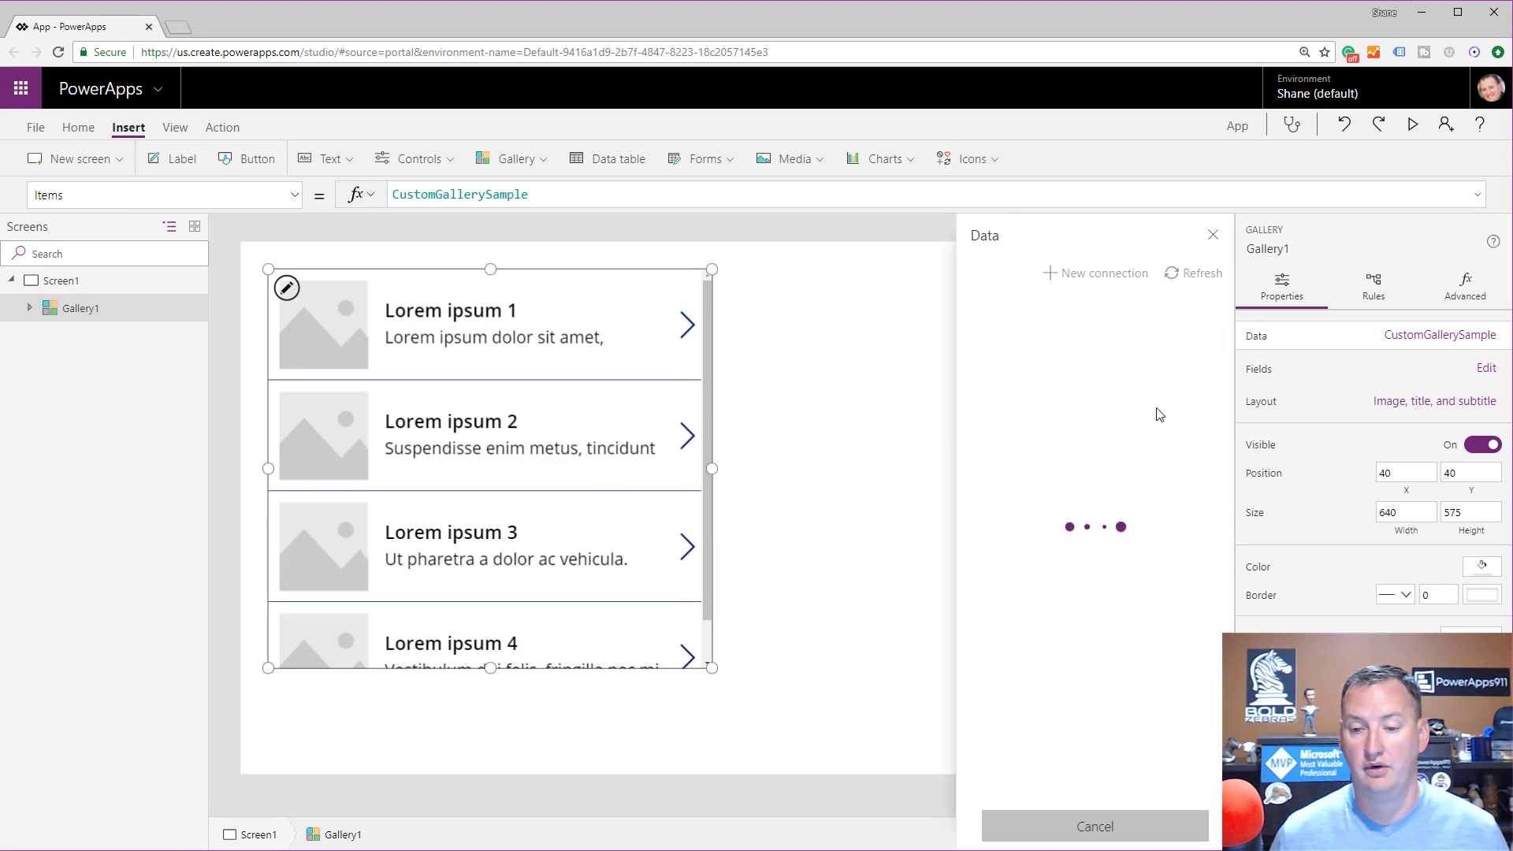
pyautogui.scroll(-5, 1103, 536)
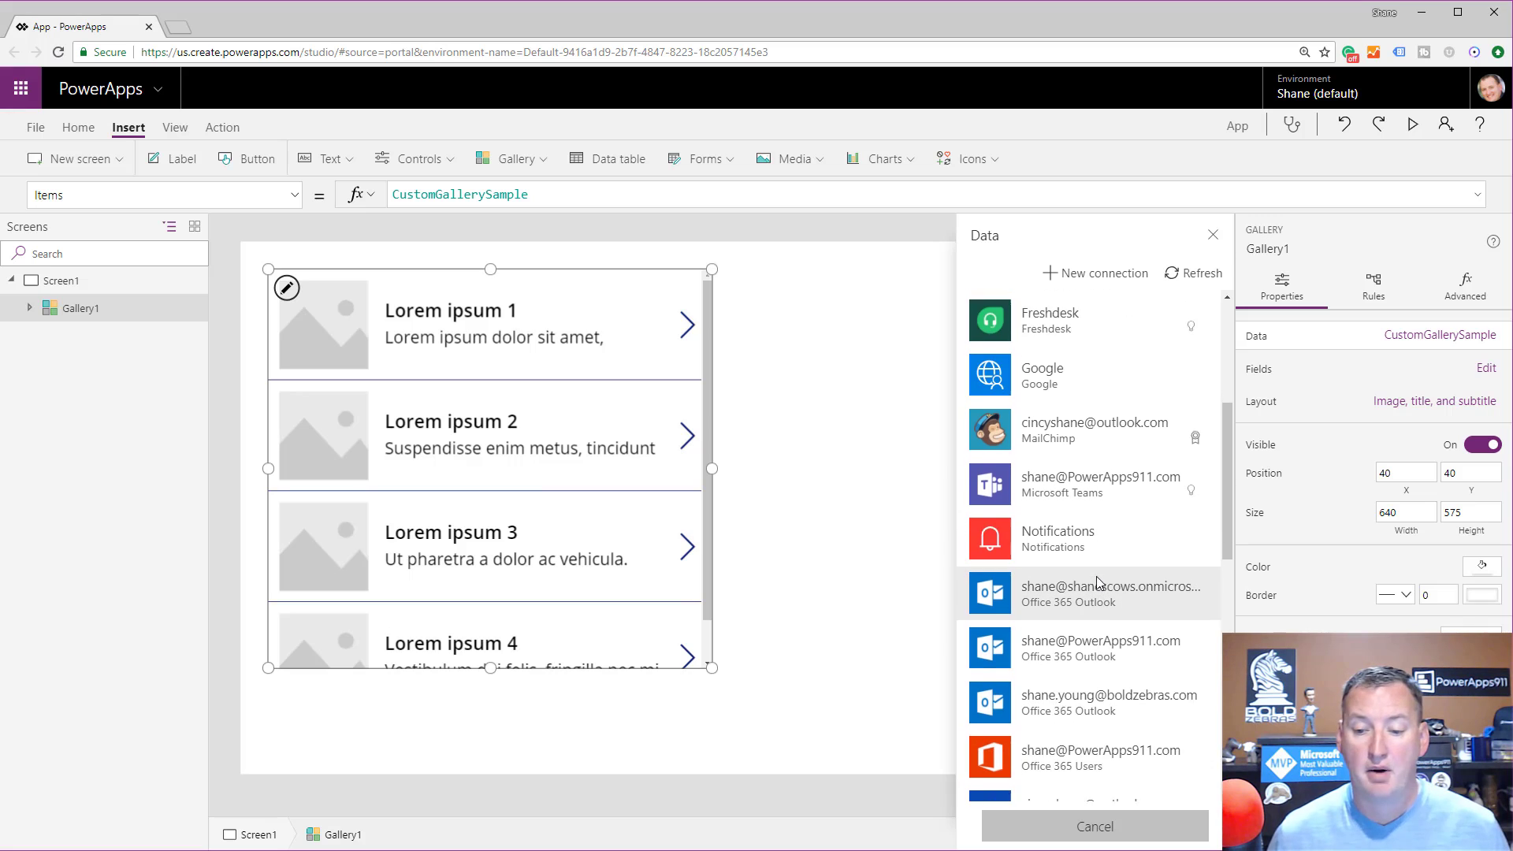
pyautogui.scroll(-2, 1090, 584)
pyautogui.click(1091, 579)
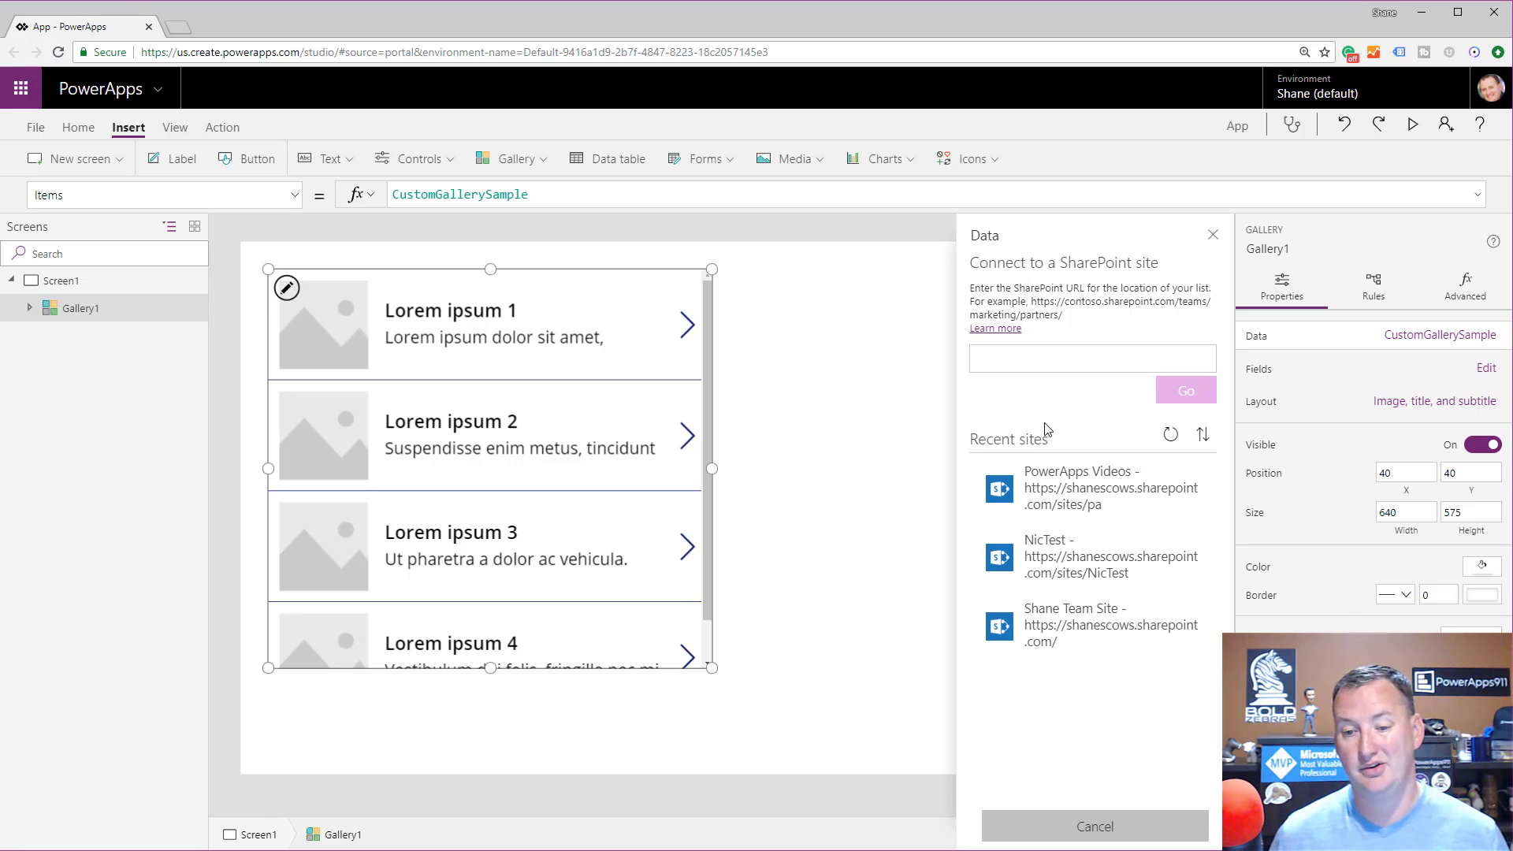
pyautogui.click(1060, 488)
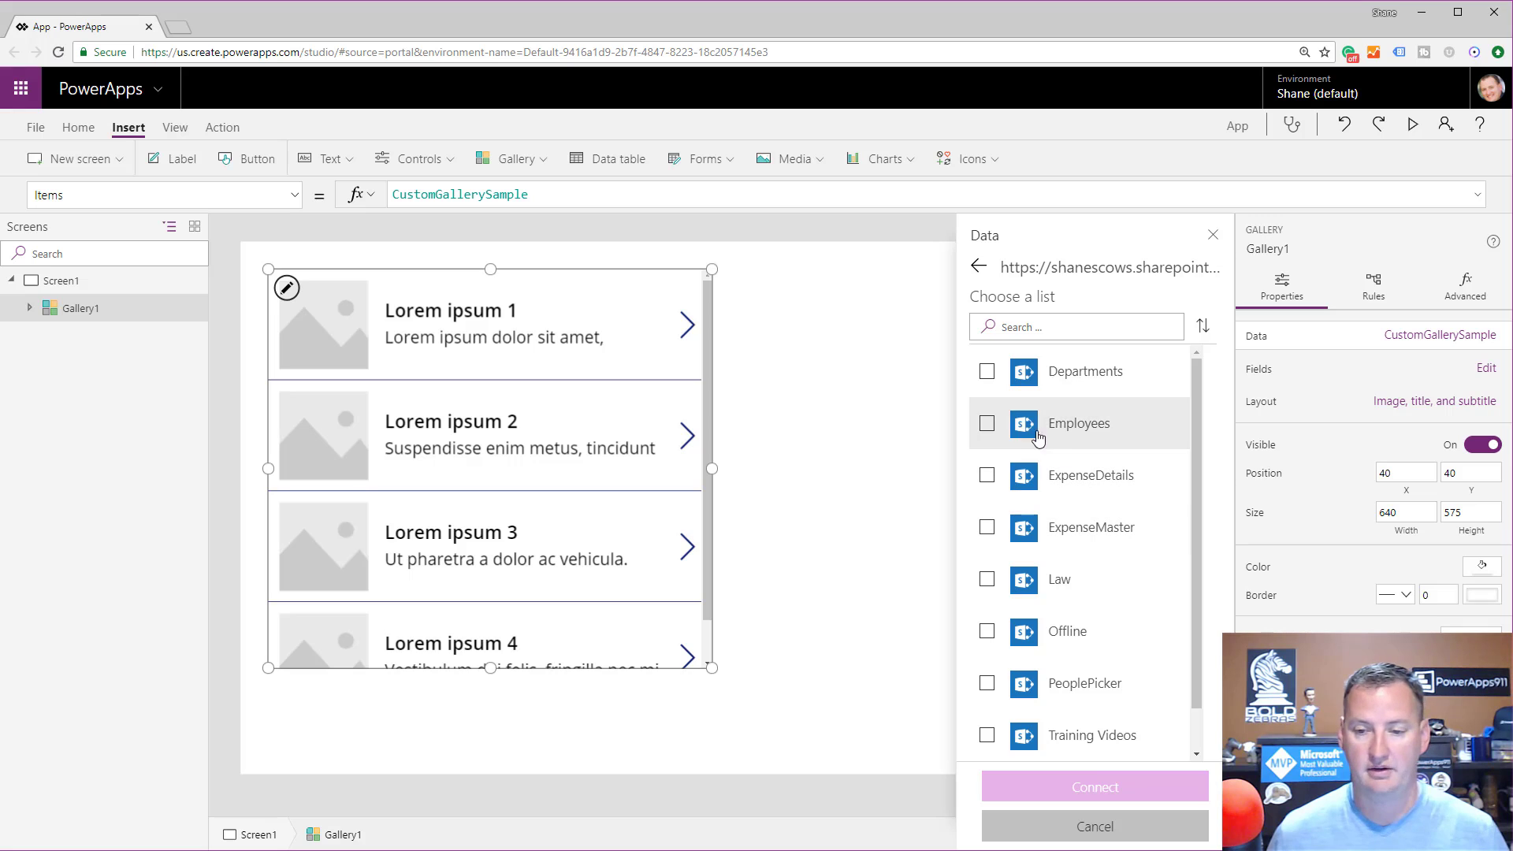
pyautogui.click(986, 424)
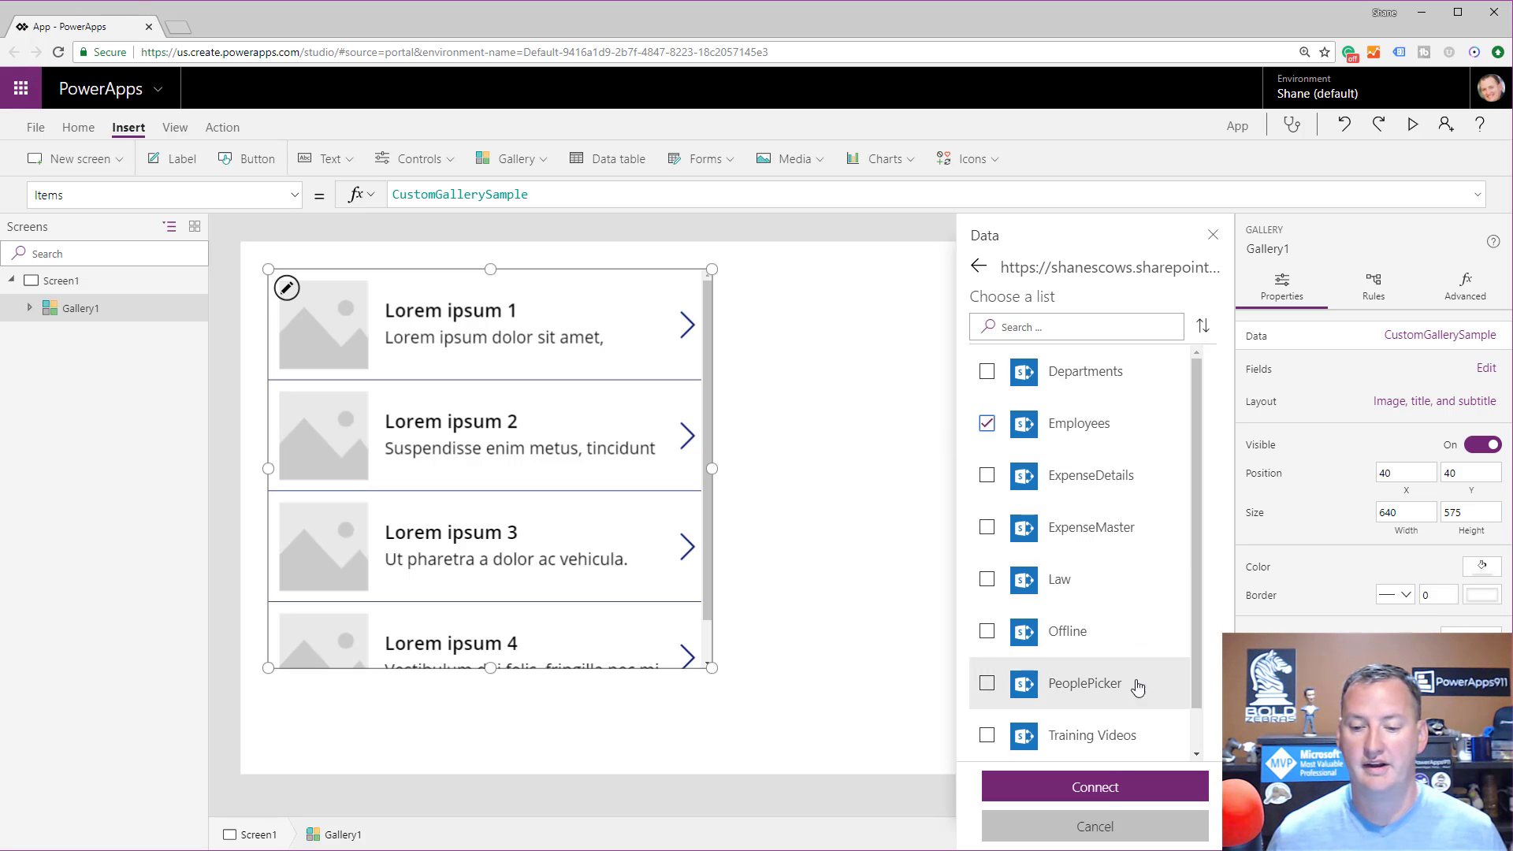
pyautogui.click(1108, 788)
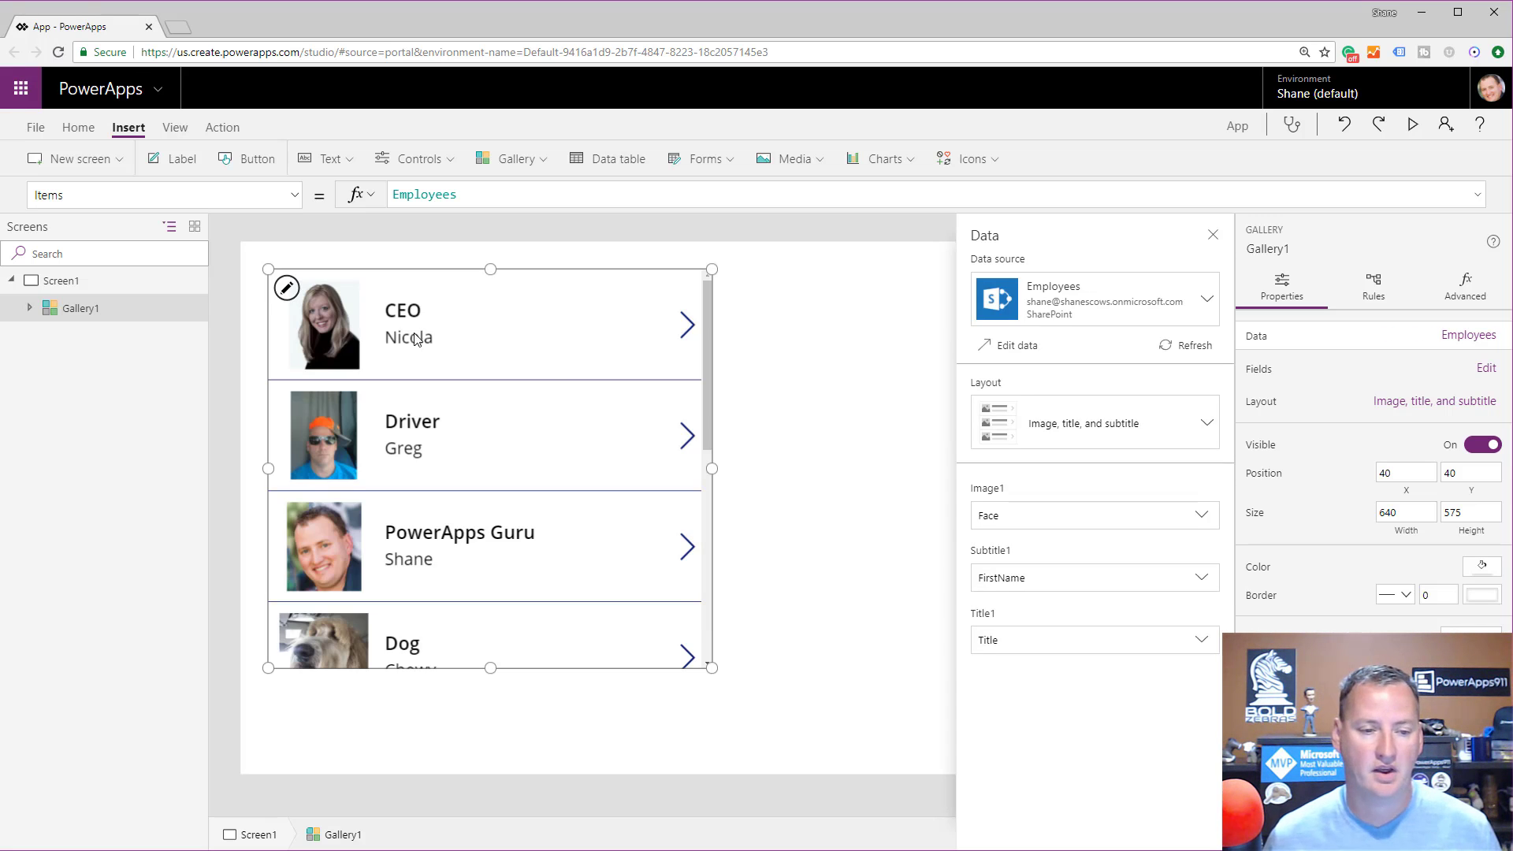
# Step: Fit the gallery to the screen's left edge at full height, at position 0, 0 and about 467 by 768 in size
pyautogui.moveTo(268, 269); pyautogui.dragTo(224, 238)
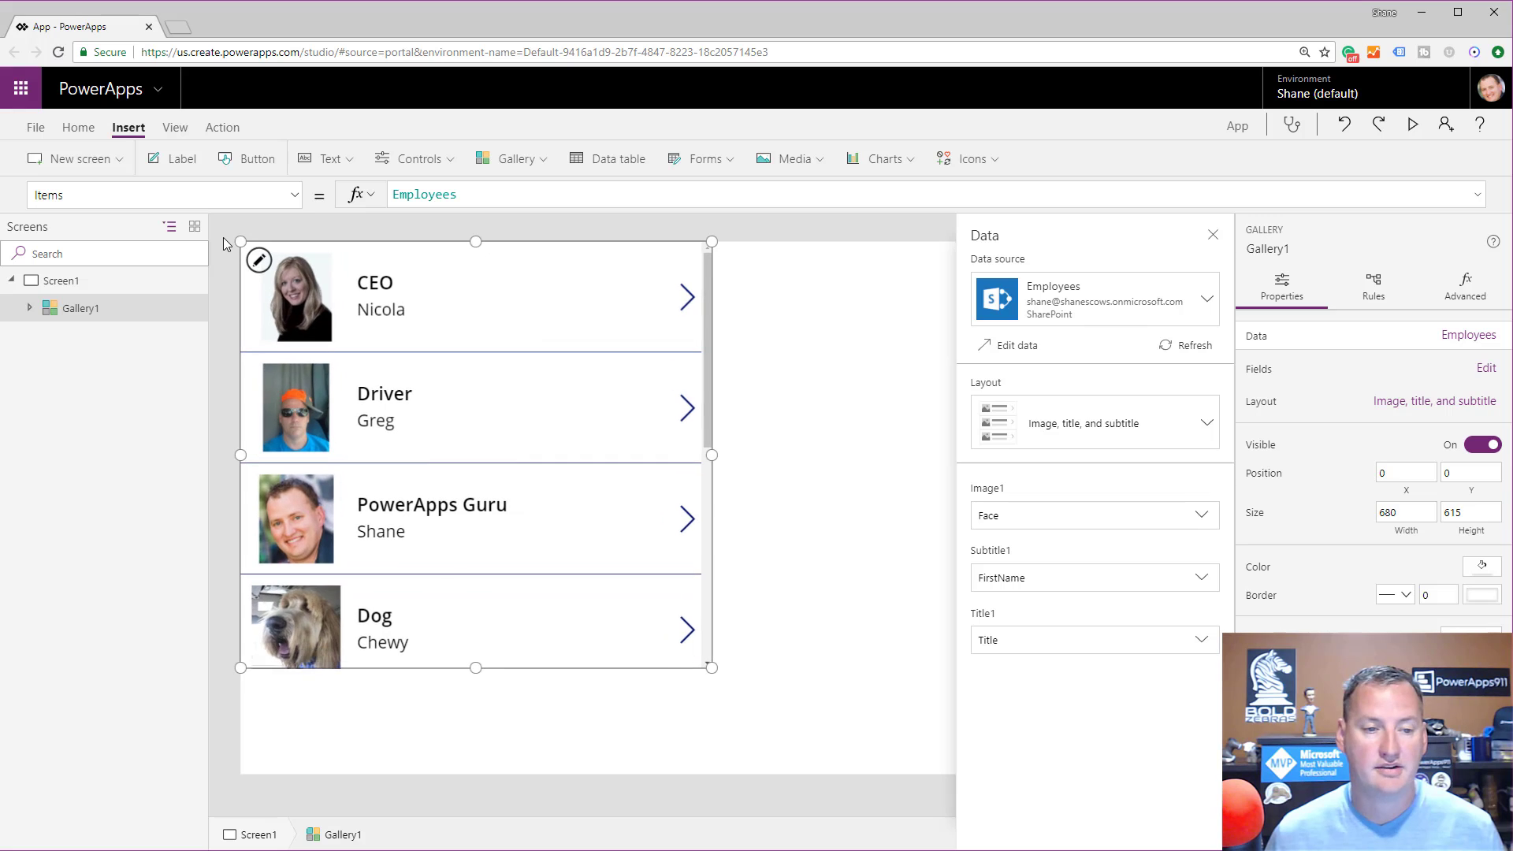
pyautogui.moveTo(476, 668); pyautogui.dragTo(463, 804)
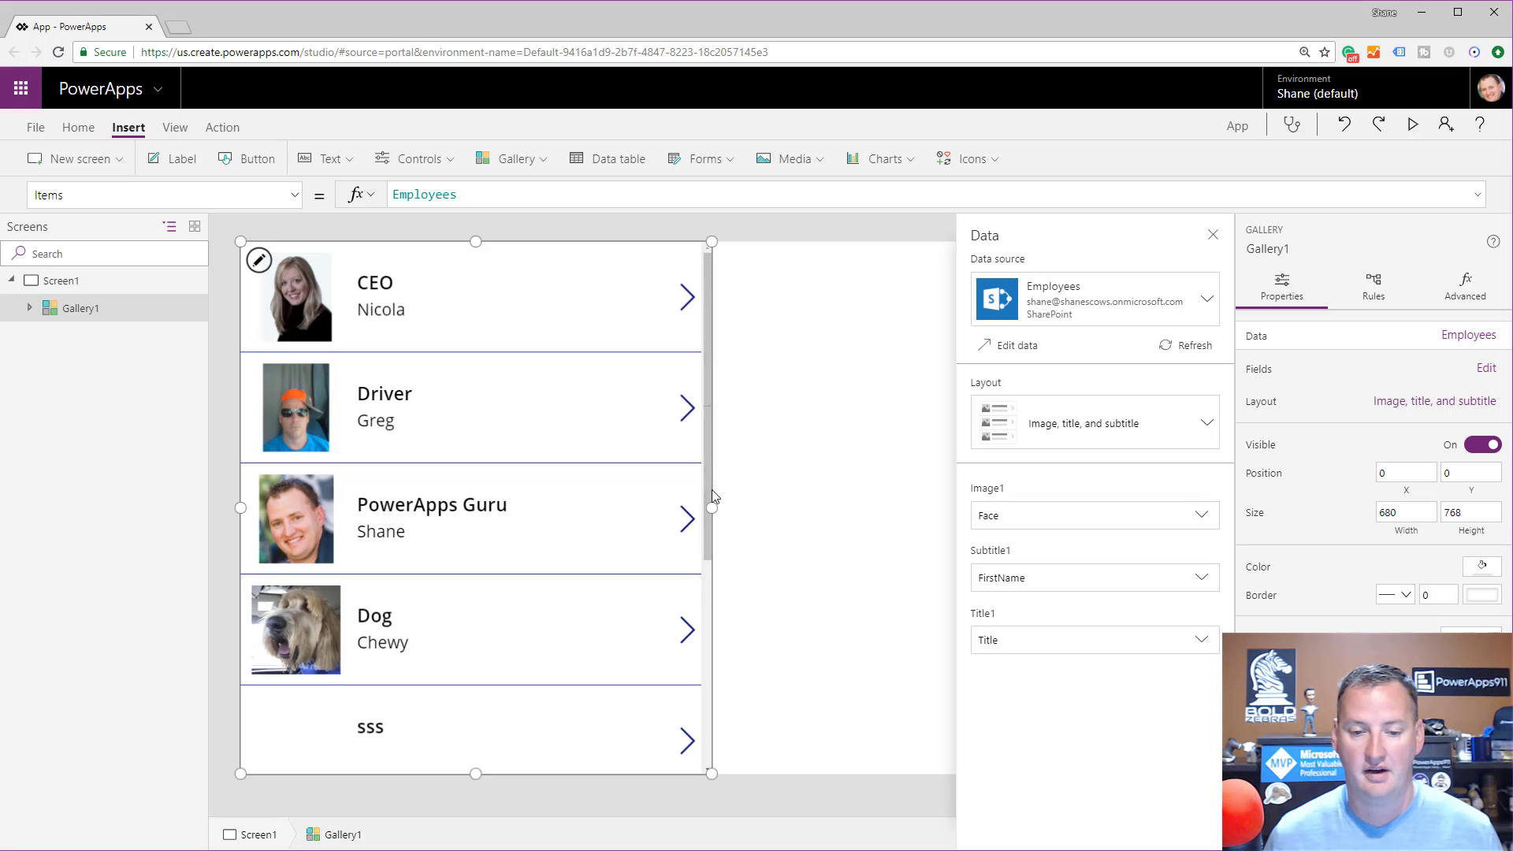
pyautogui.moveTo(712, 508); pyautogui.dragTo(564, 511)
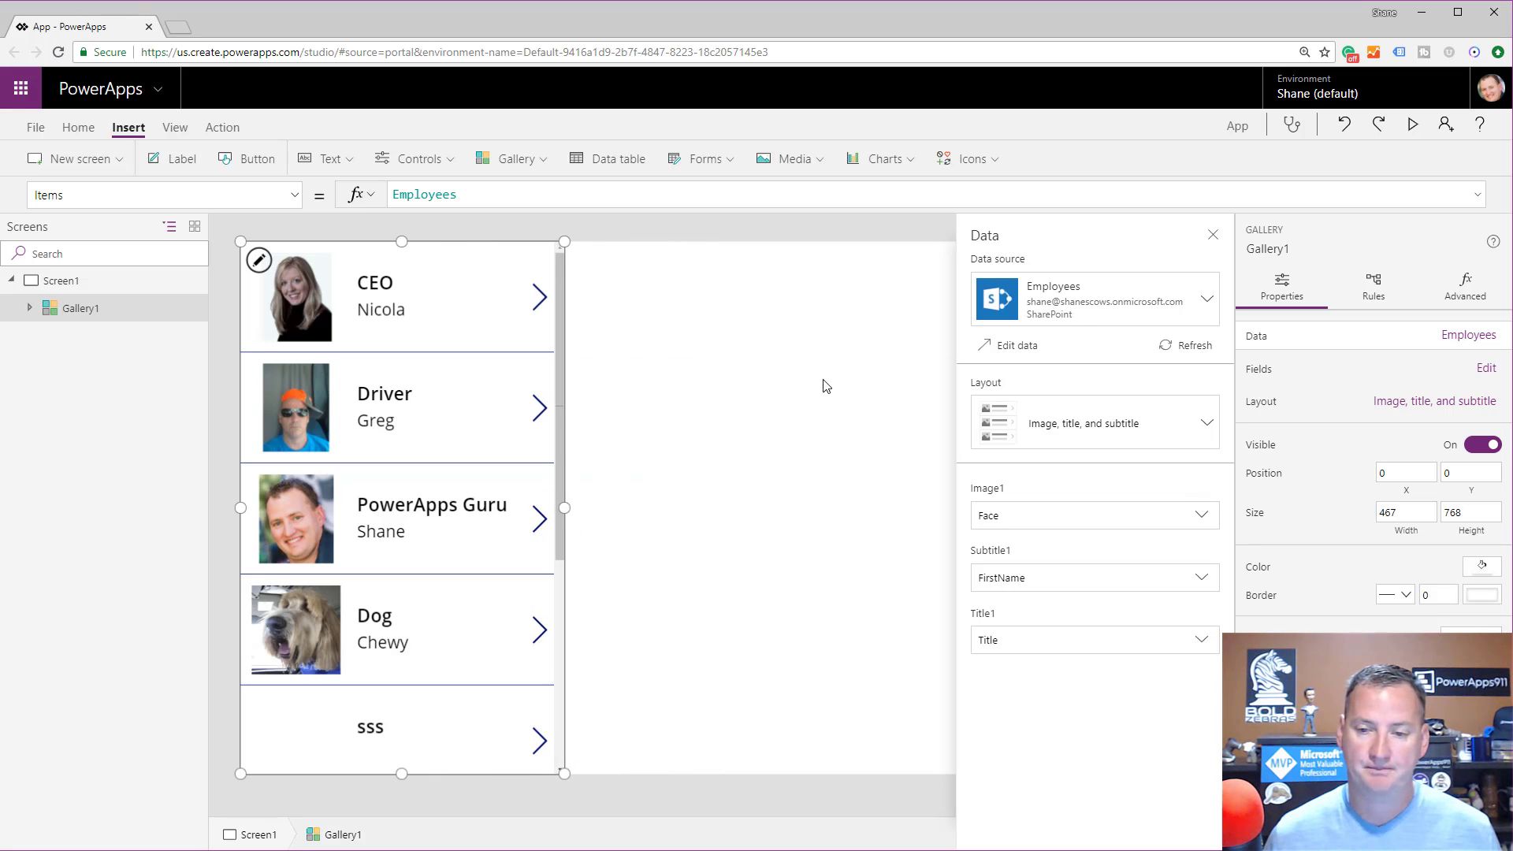
pyautogui.click(1213, 235)
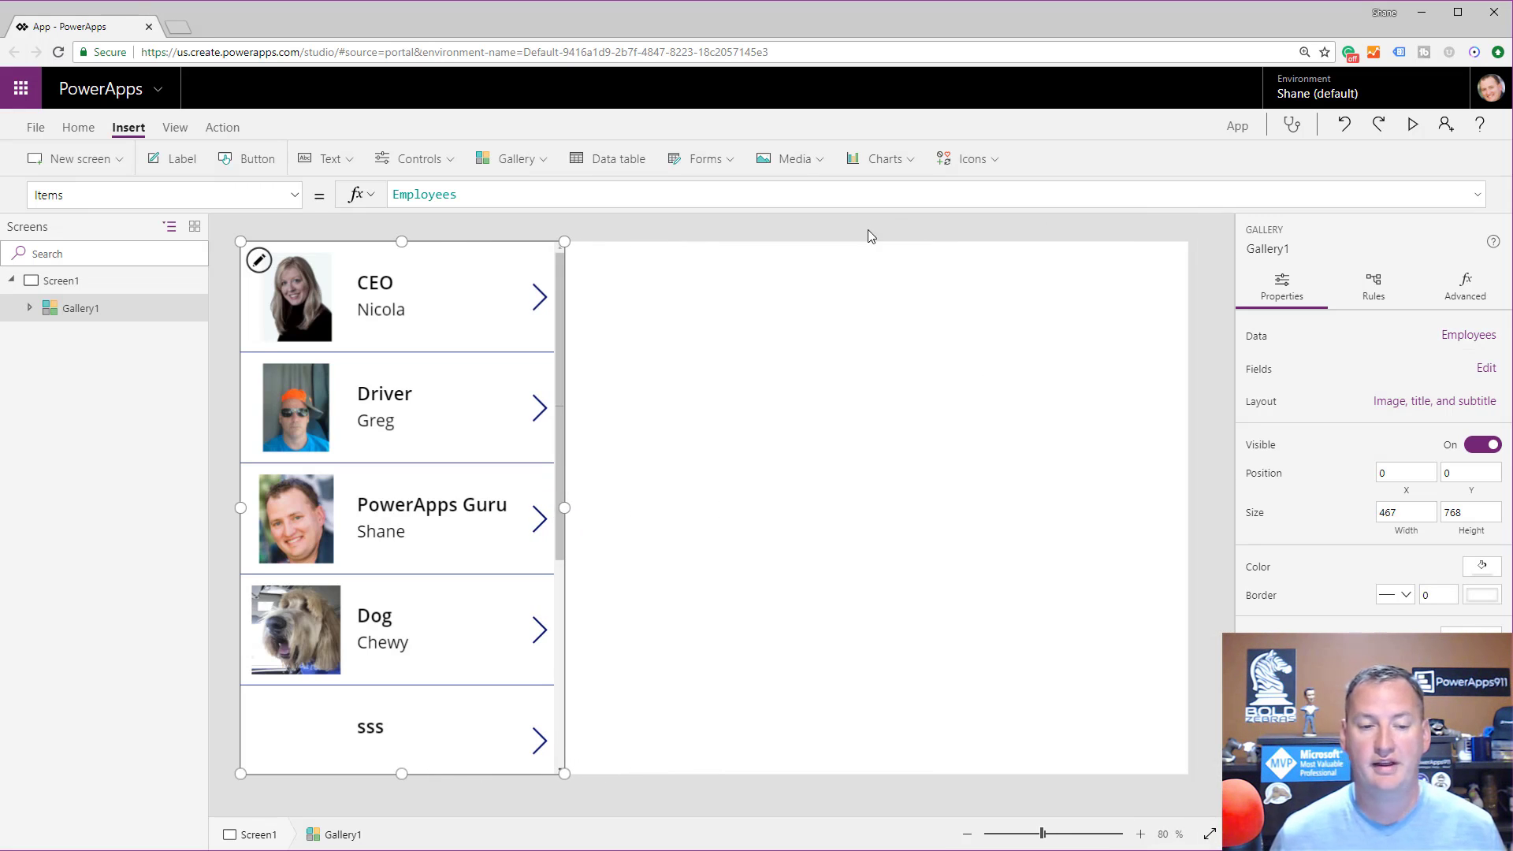
# Step: Insert an edit form and connect it to the Employees data source
pyautogui.click(725, 160)
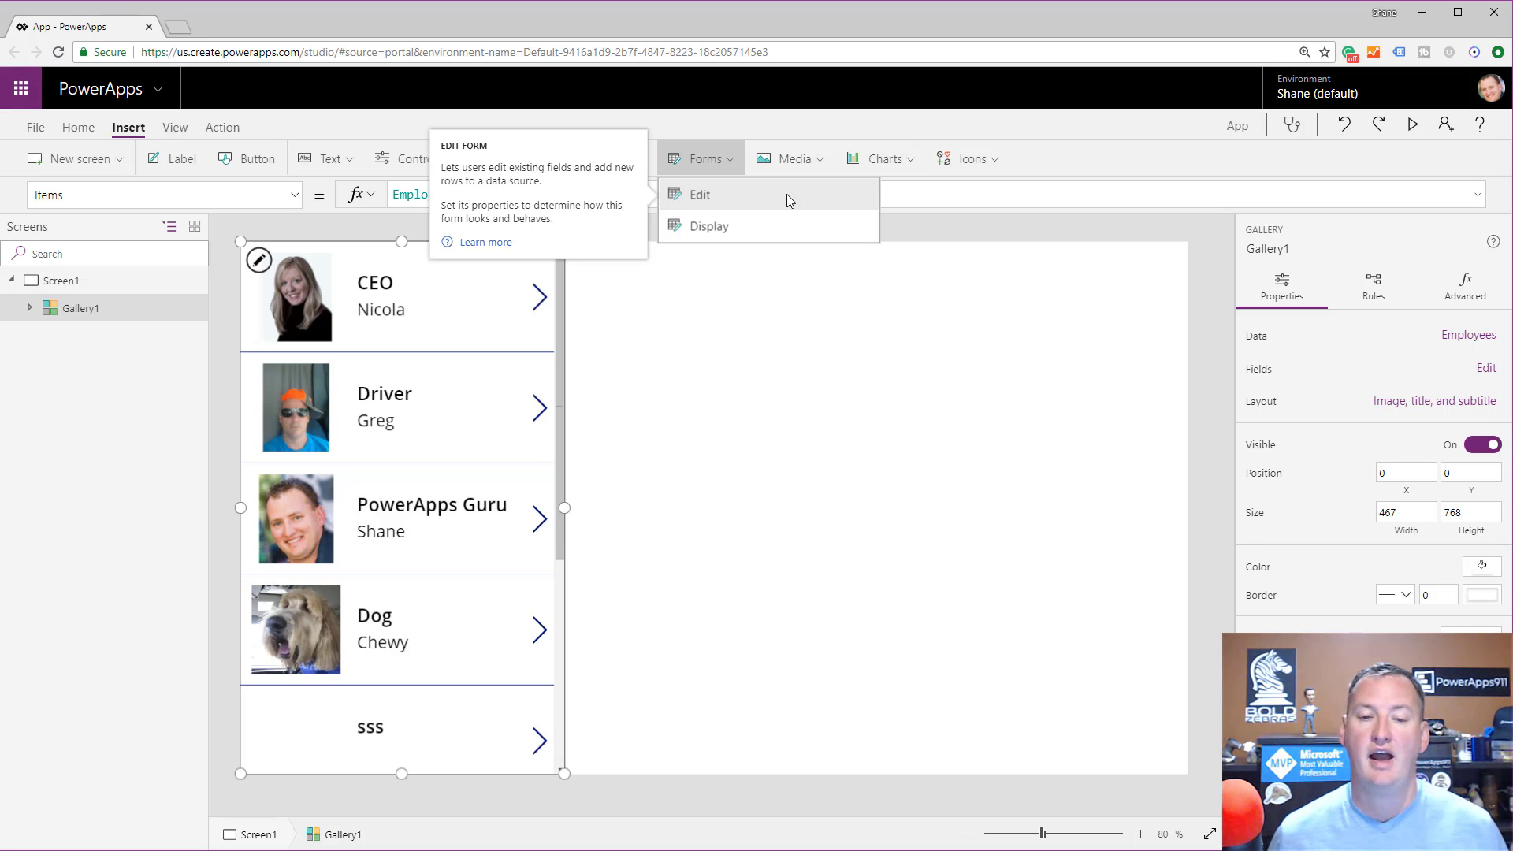
pyautogui.click(706, 194)
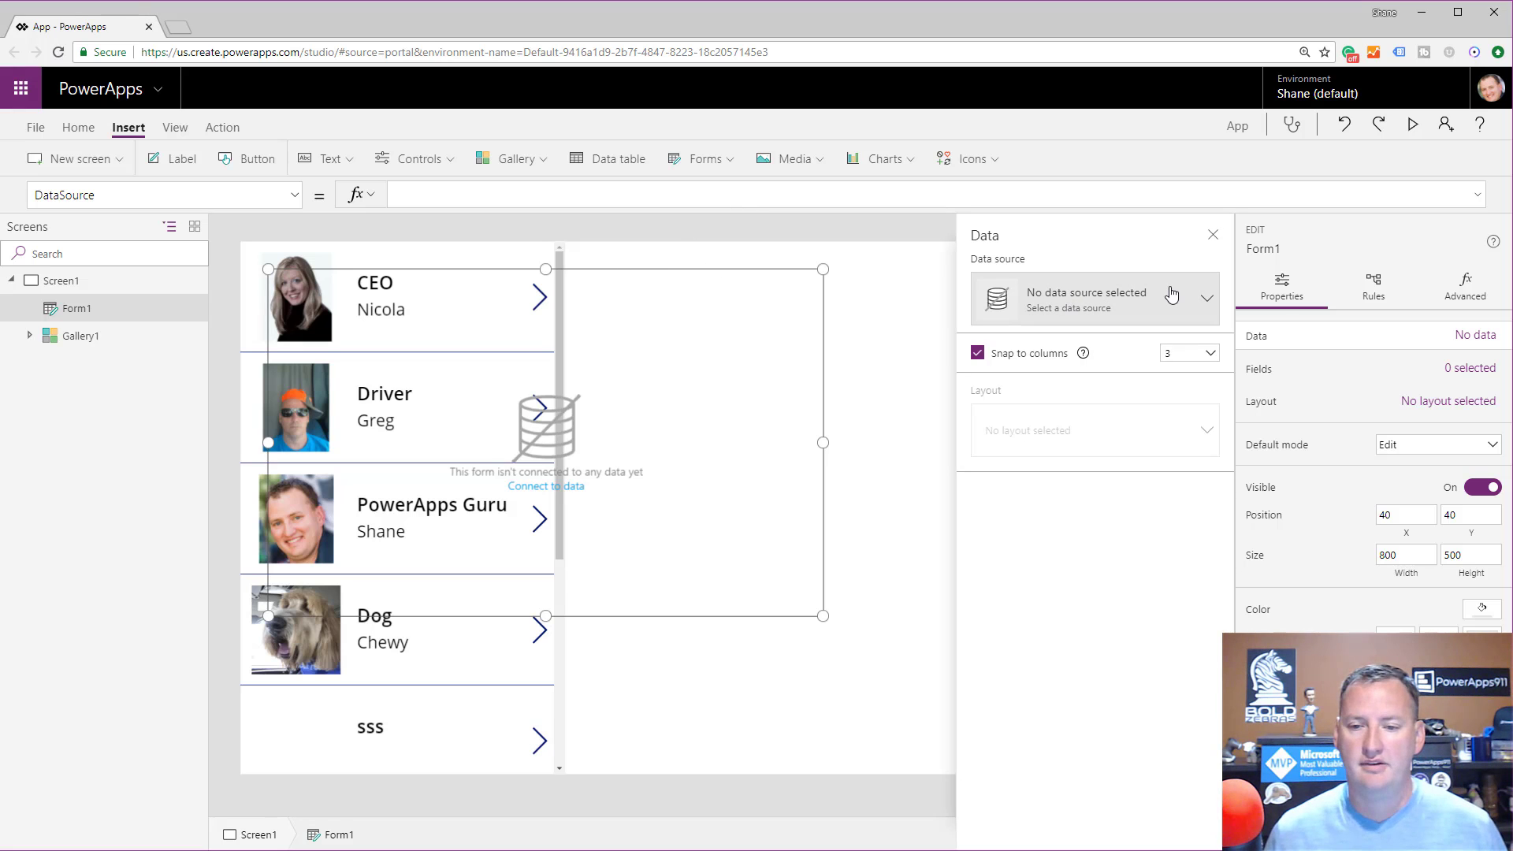
pyautogui.click(1206, 300)
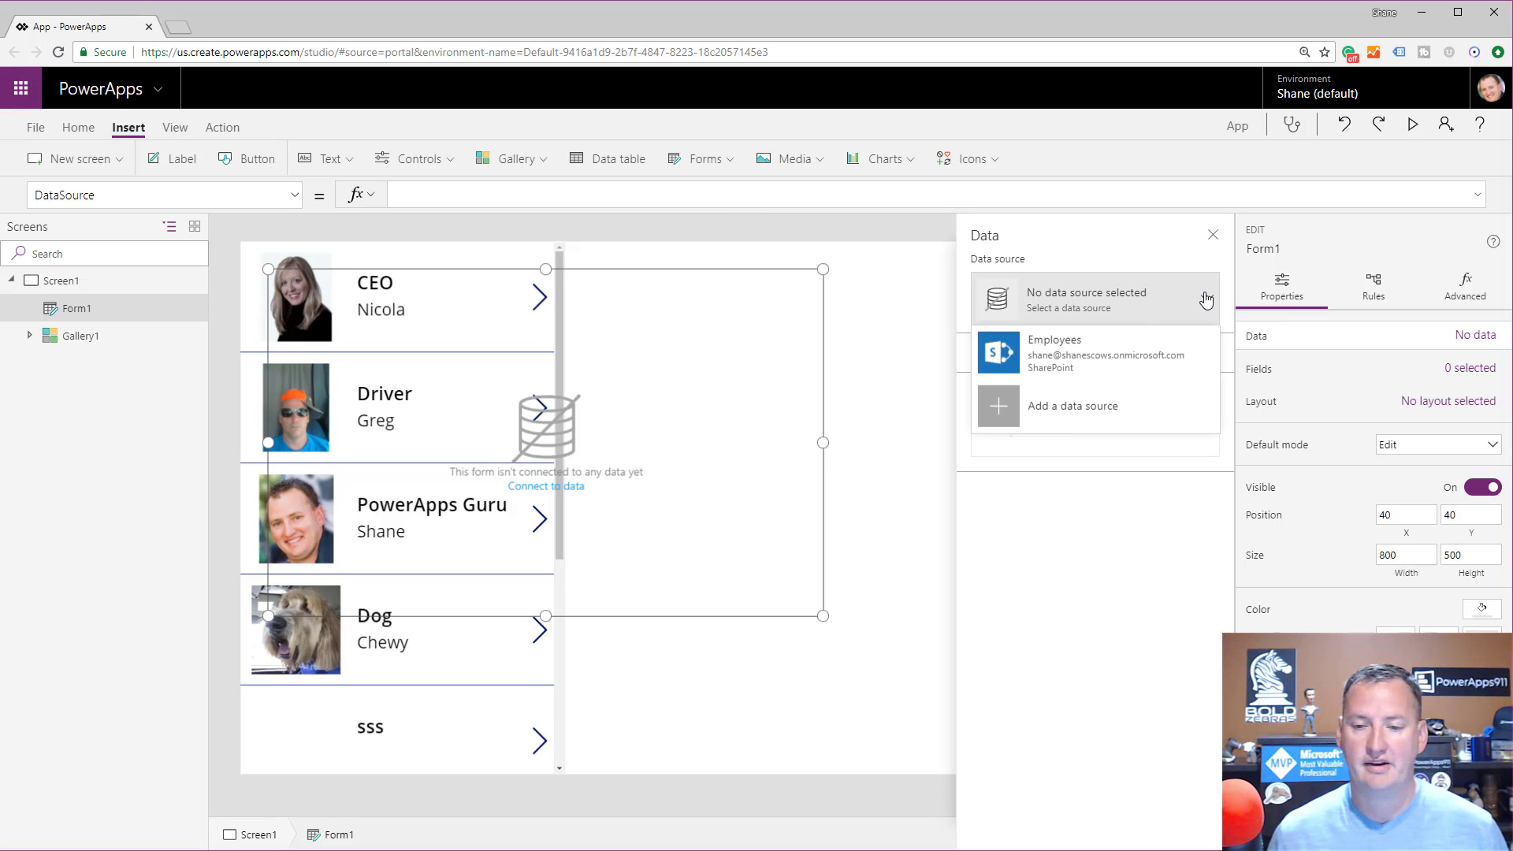
pyautogui.click(1060, 354)
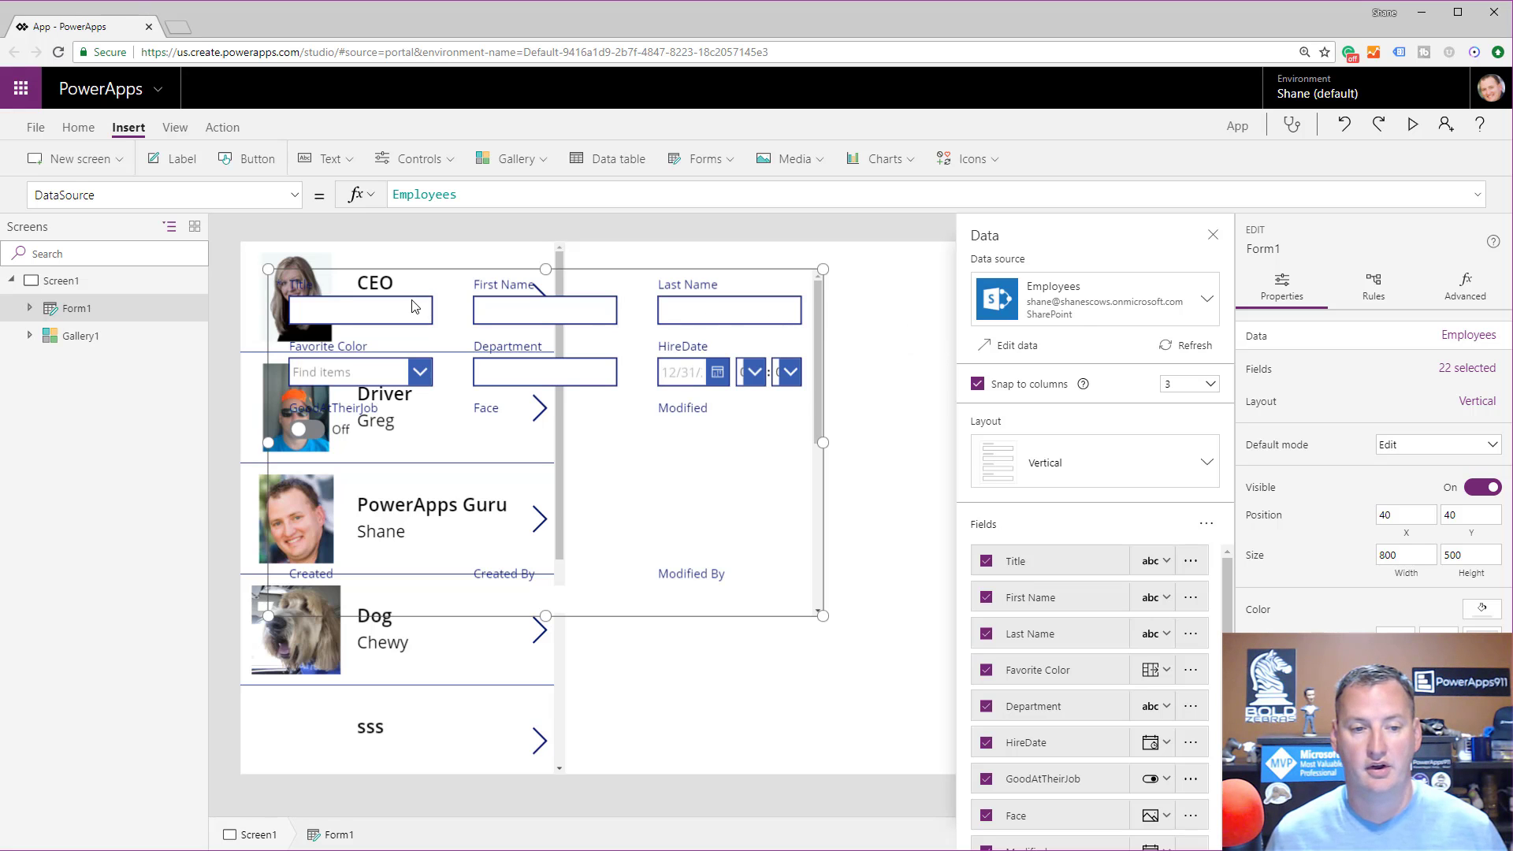
# Step: Place the form beside the gallery at X 467, Y 0 and resize it to about 899 by 768 to fill the remaining screen
pyautogui.moveTo(552, 280); pyautogui.dragTo(802, 249)
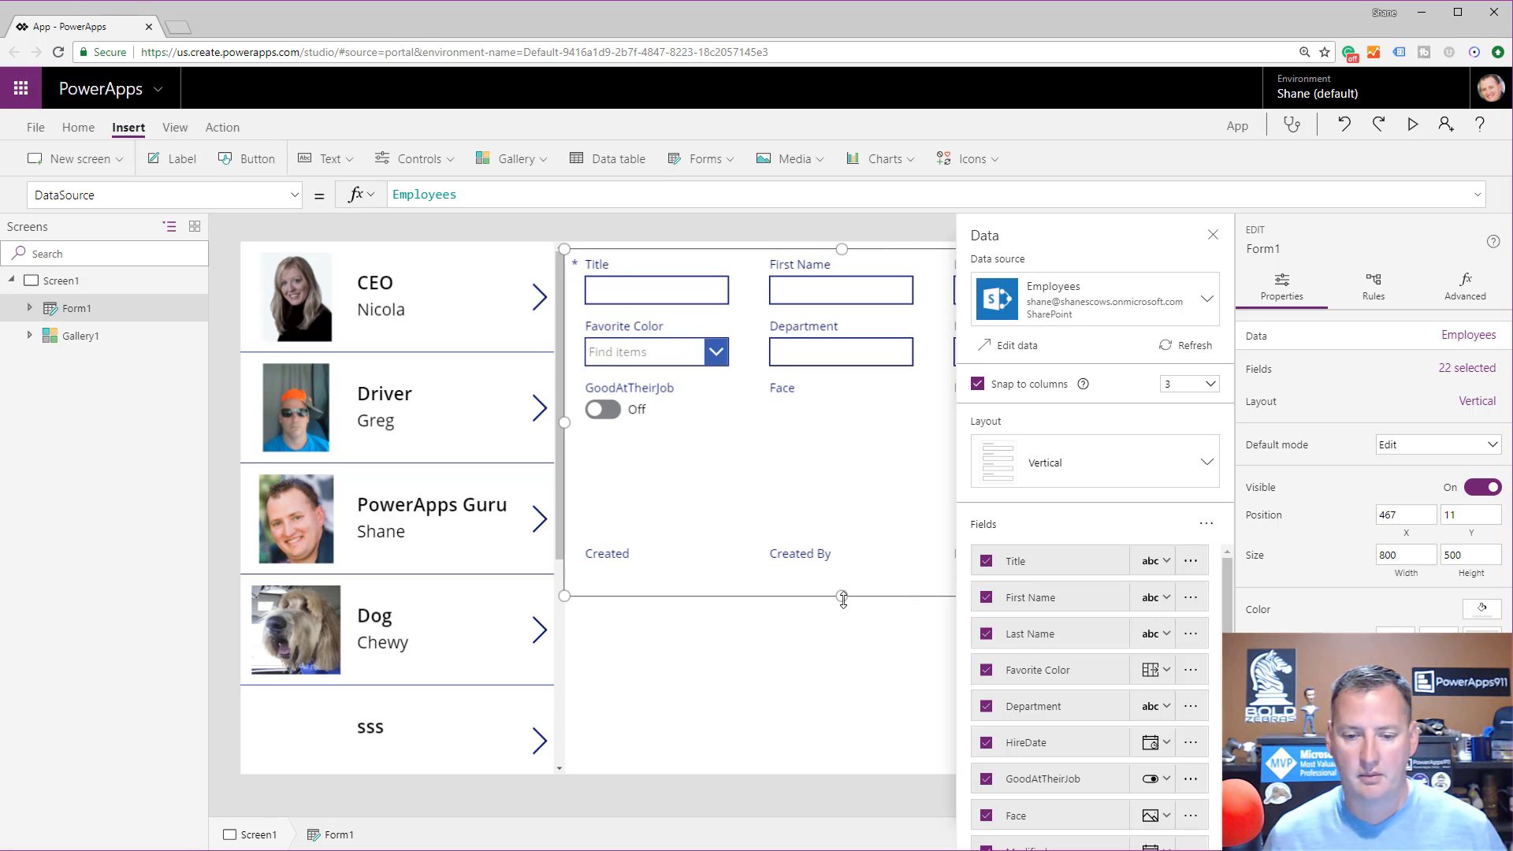
pyautogui.moveTo(842, 597); pyautogui.dragTo(834, 755)
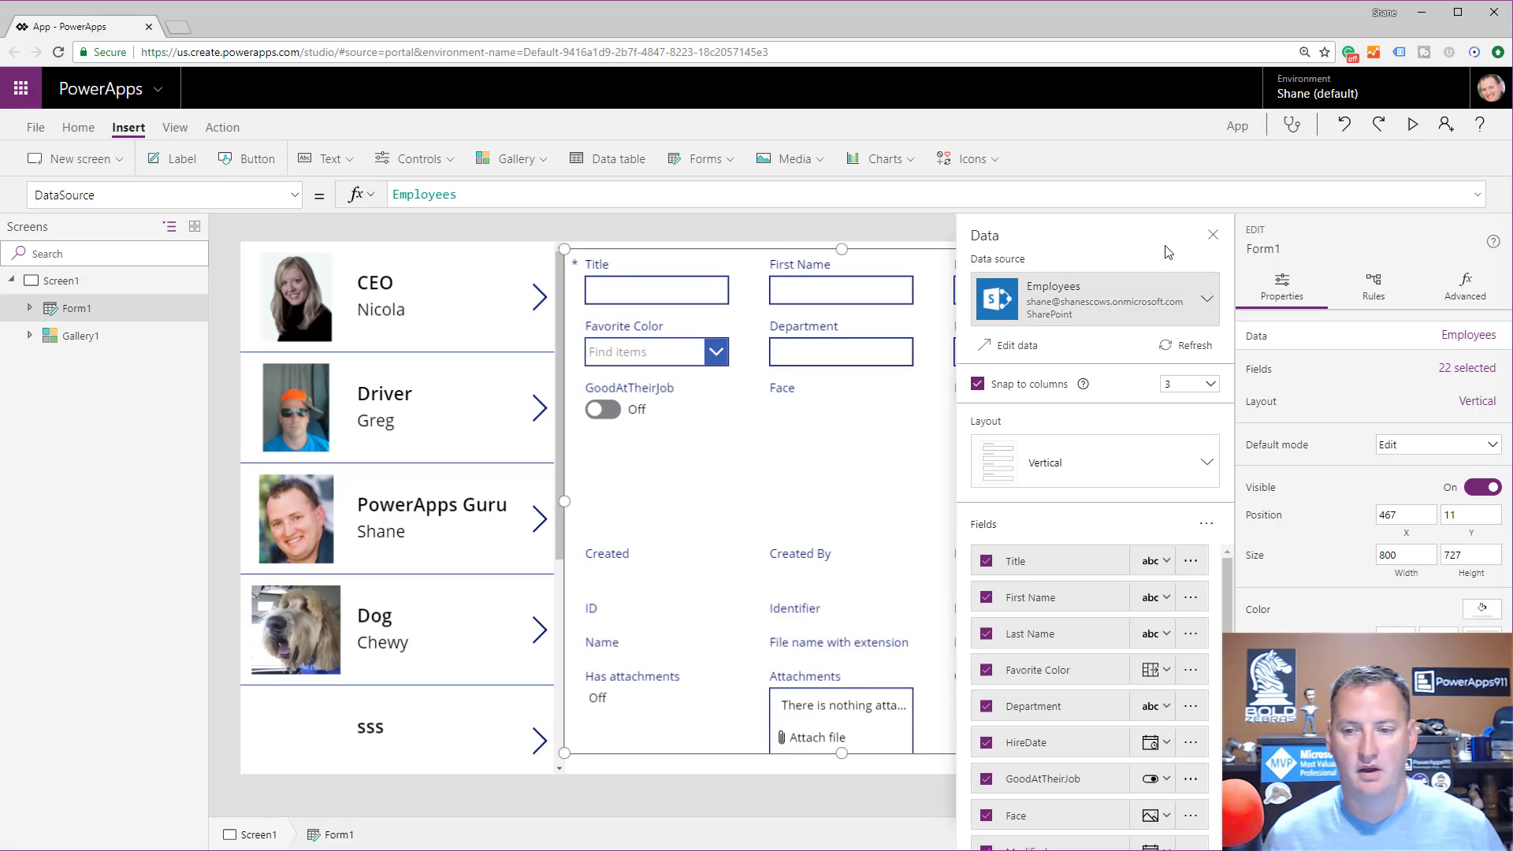
pyautogui.click(1213, 235)
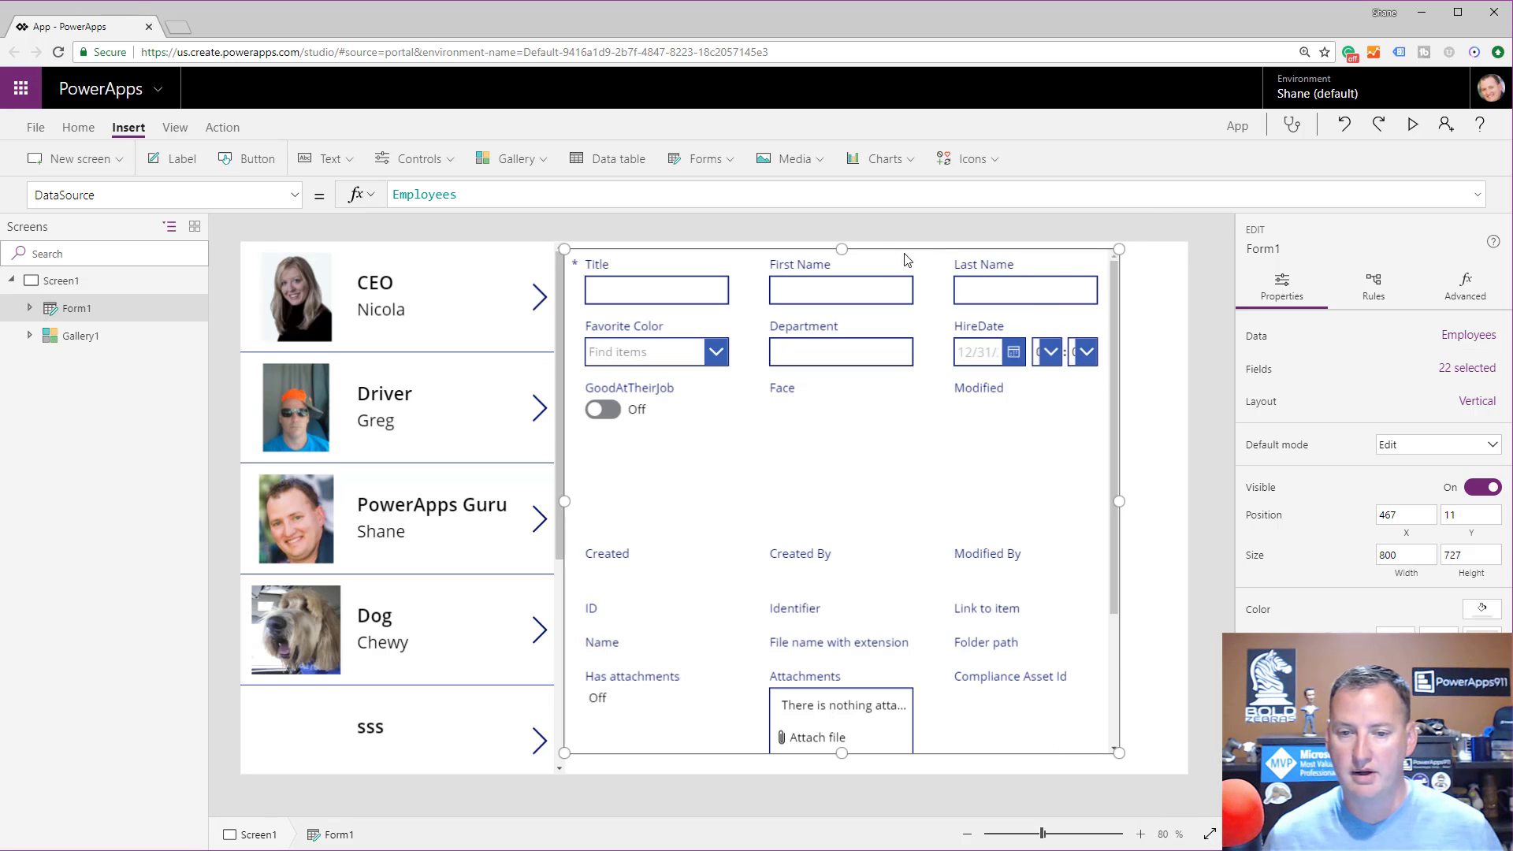
pyautogui.moveTo(842, 249); pyautogui.dragTo(841, 240)
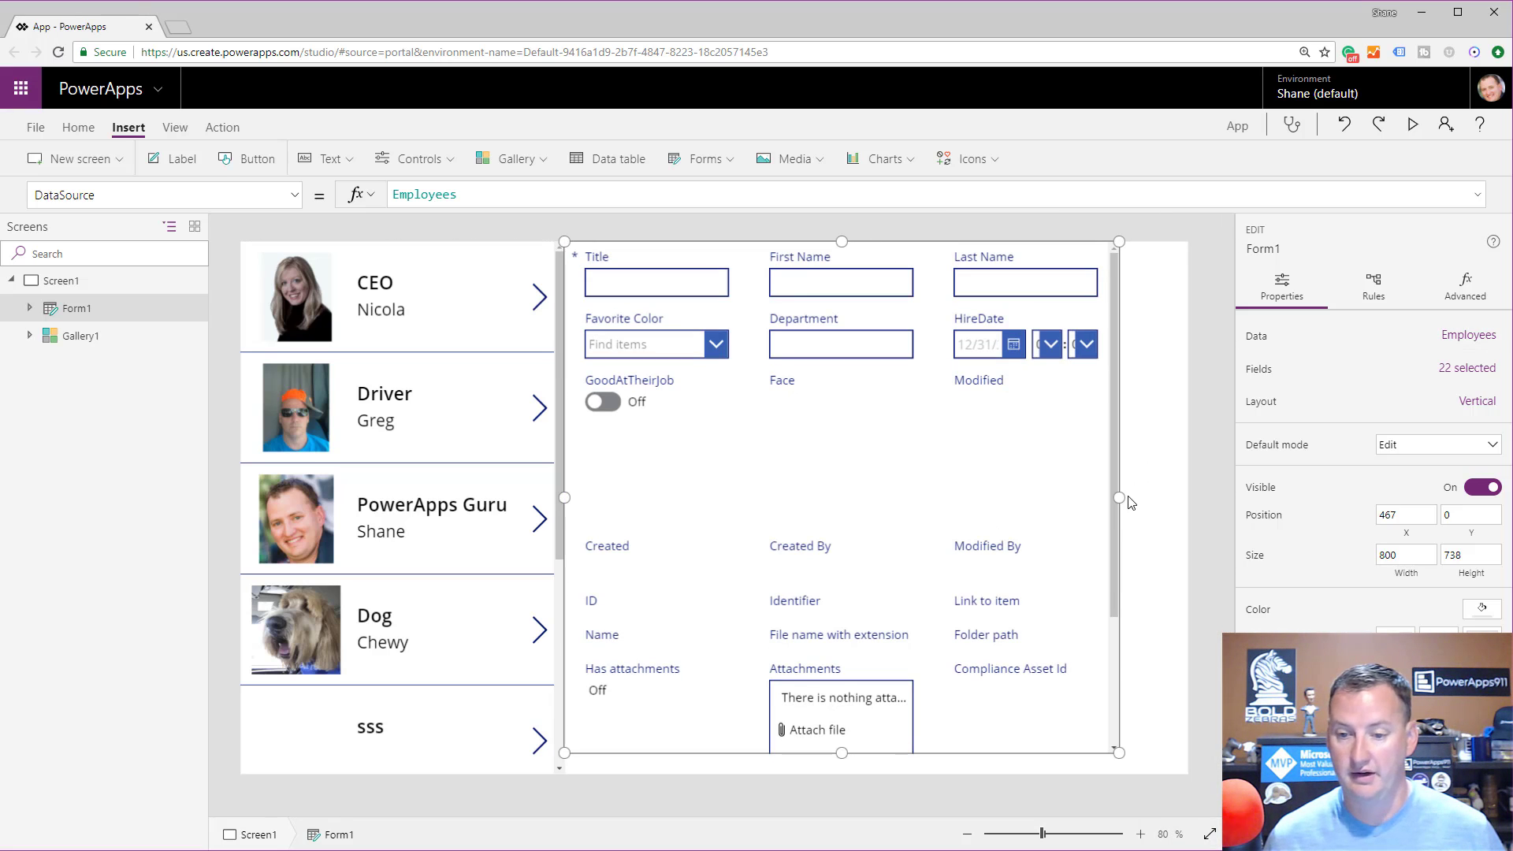
pyautogui.moveTo(1119, 498); pyautogui.dragTo(1188, 497)
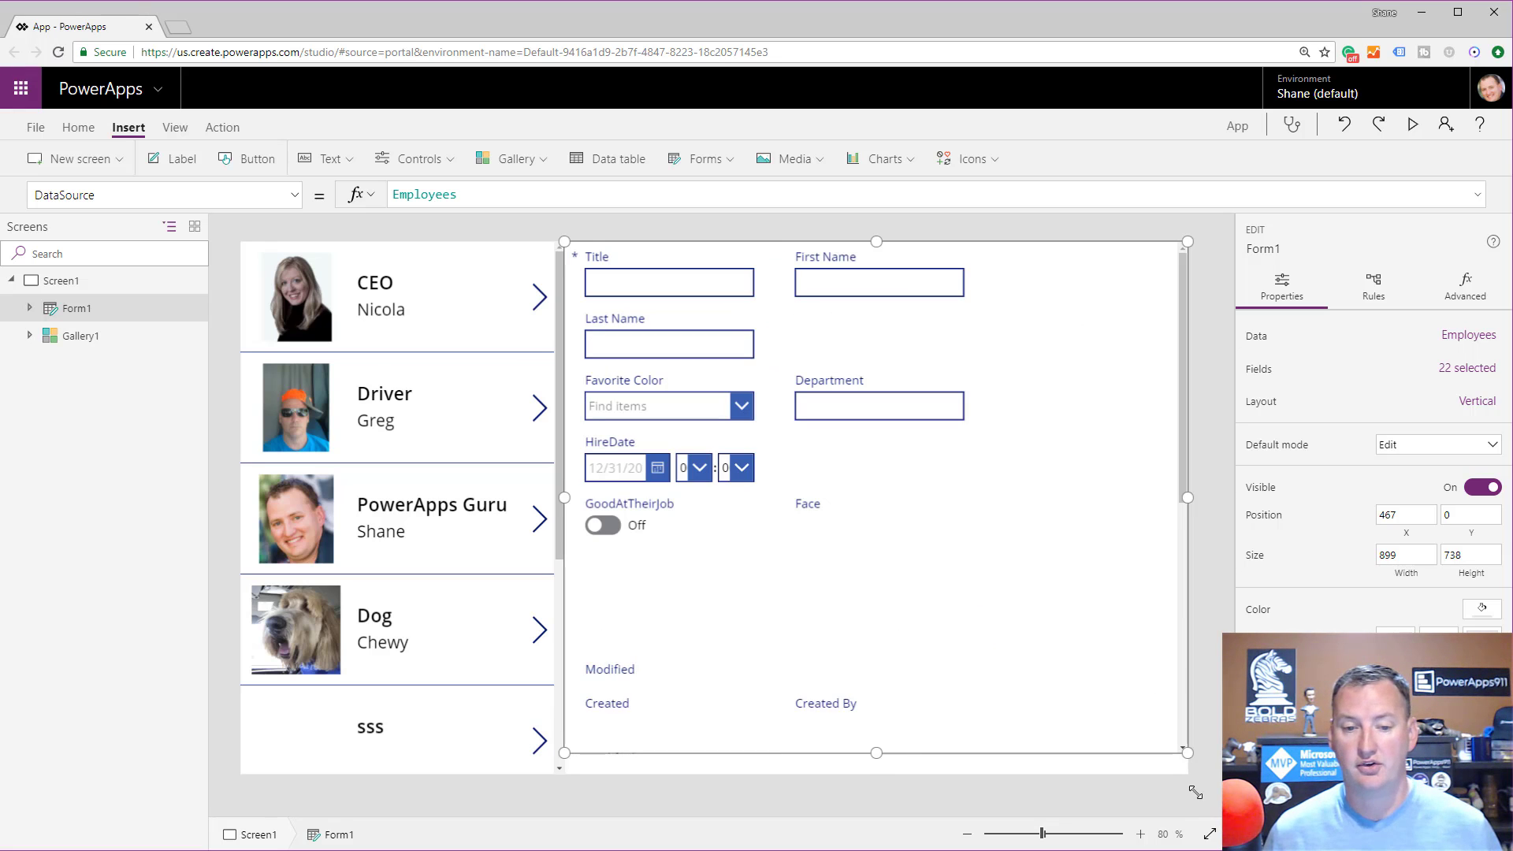
pyautogui.moveTo(1193, 760); pyautogui.dragTo(1193, 781)
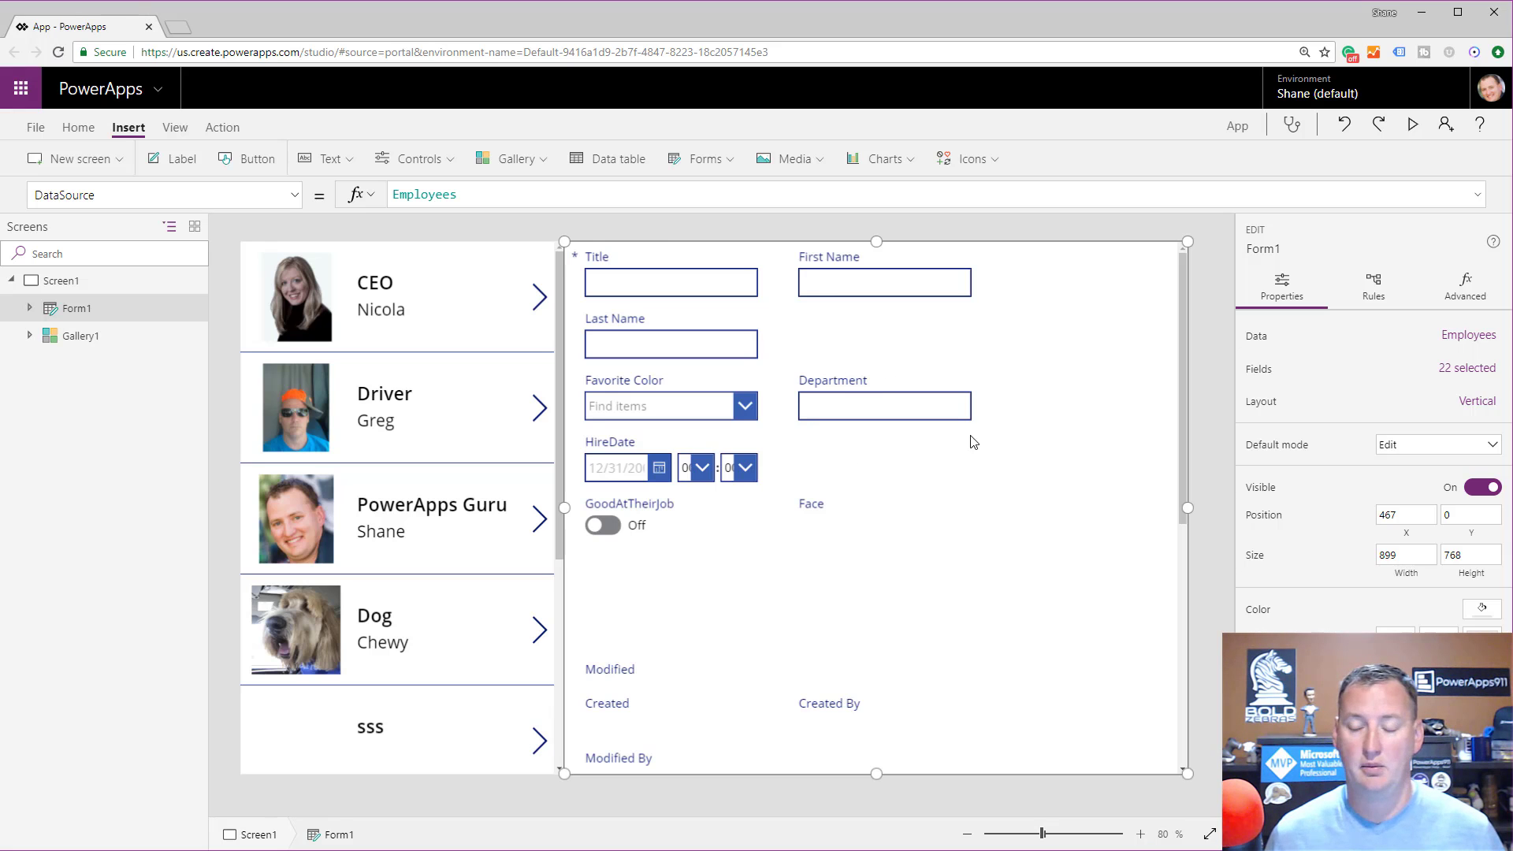
# Step: Reapply the three-column snapping to the form's fields
pyautogui.click(1467, 369)
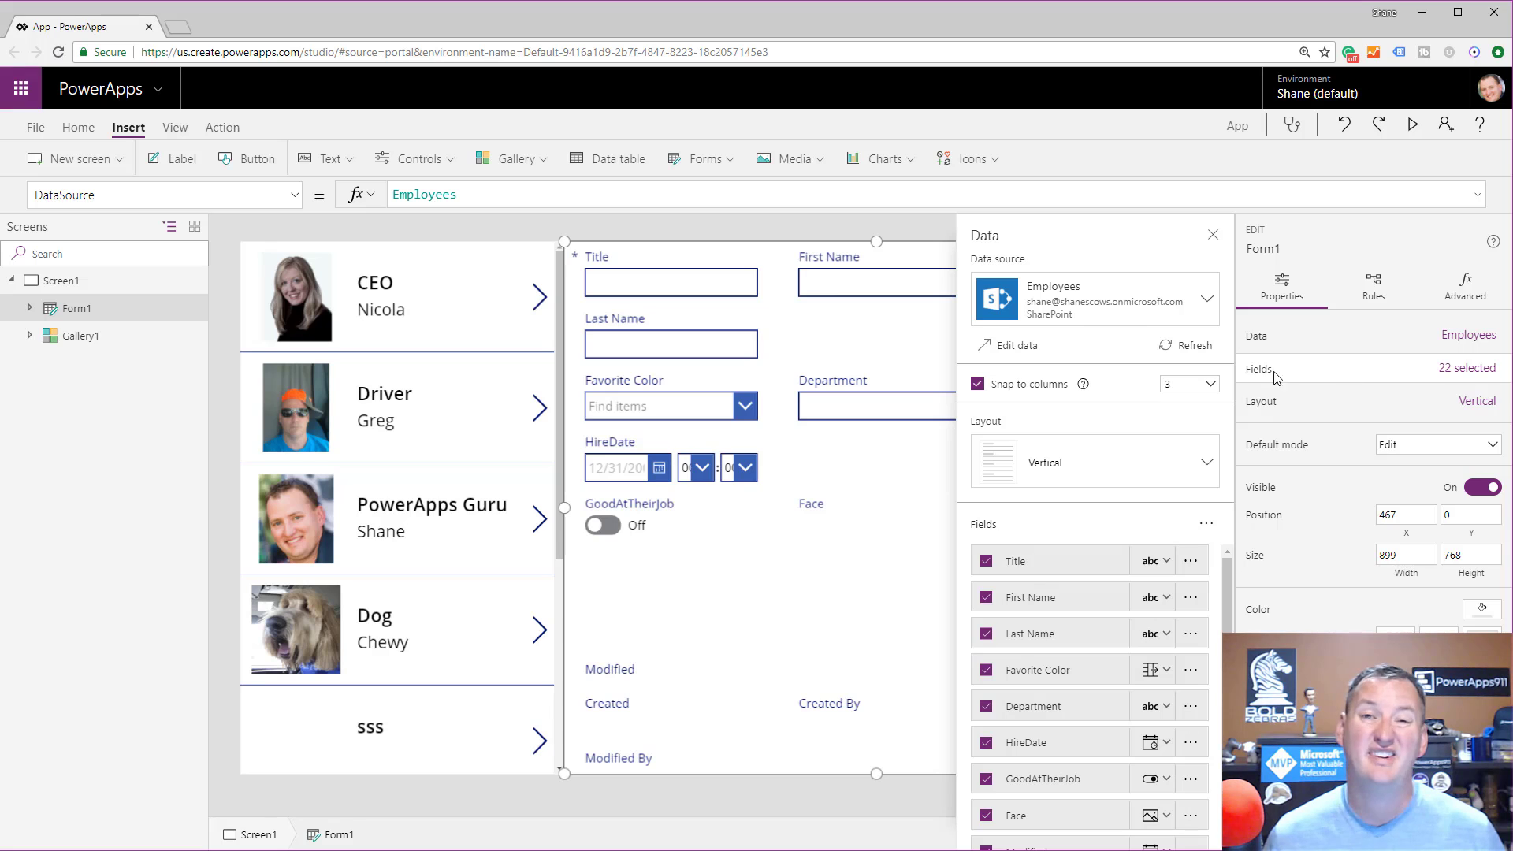
pyautogui.click(1214, 386)
pyautogui.click(1188, 446)
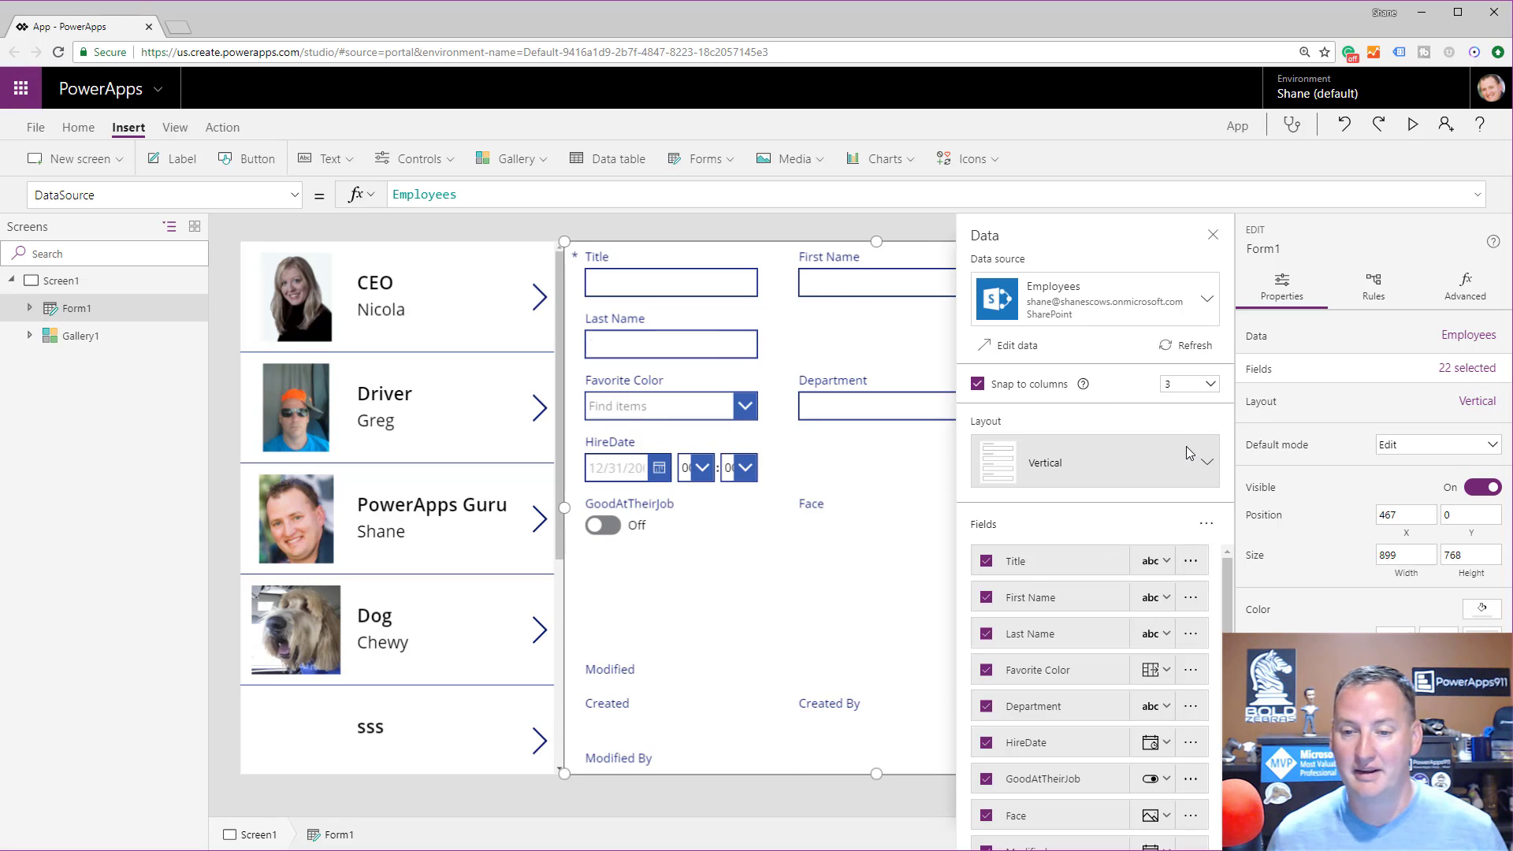
pyautogui.click(1213, 235)
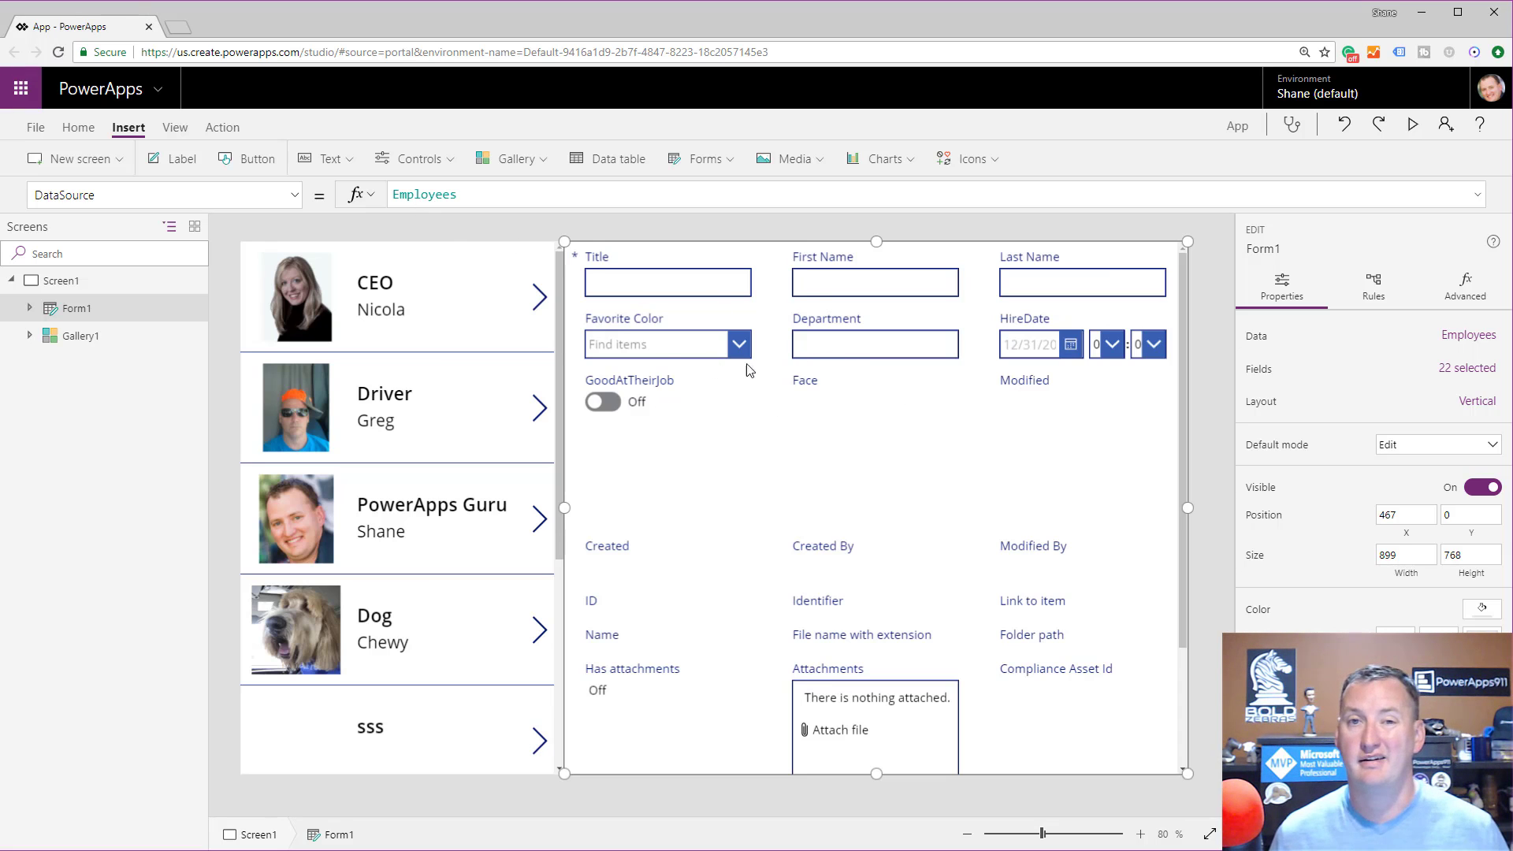
# Step: Set the form's Item property to Gallery1.Selected and test it by selecting the Dog entry in the gallery
pyautogui.click(294, 195)
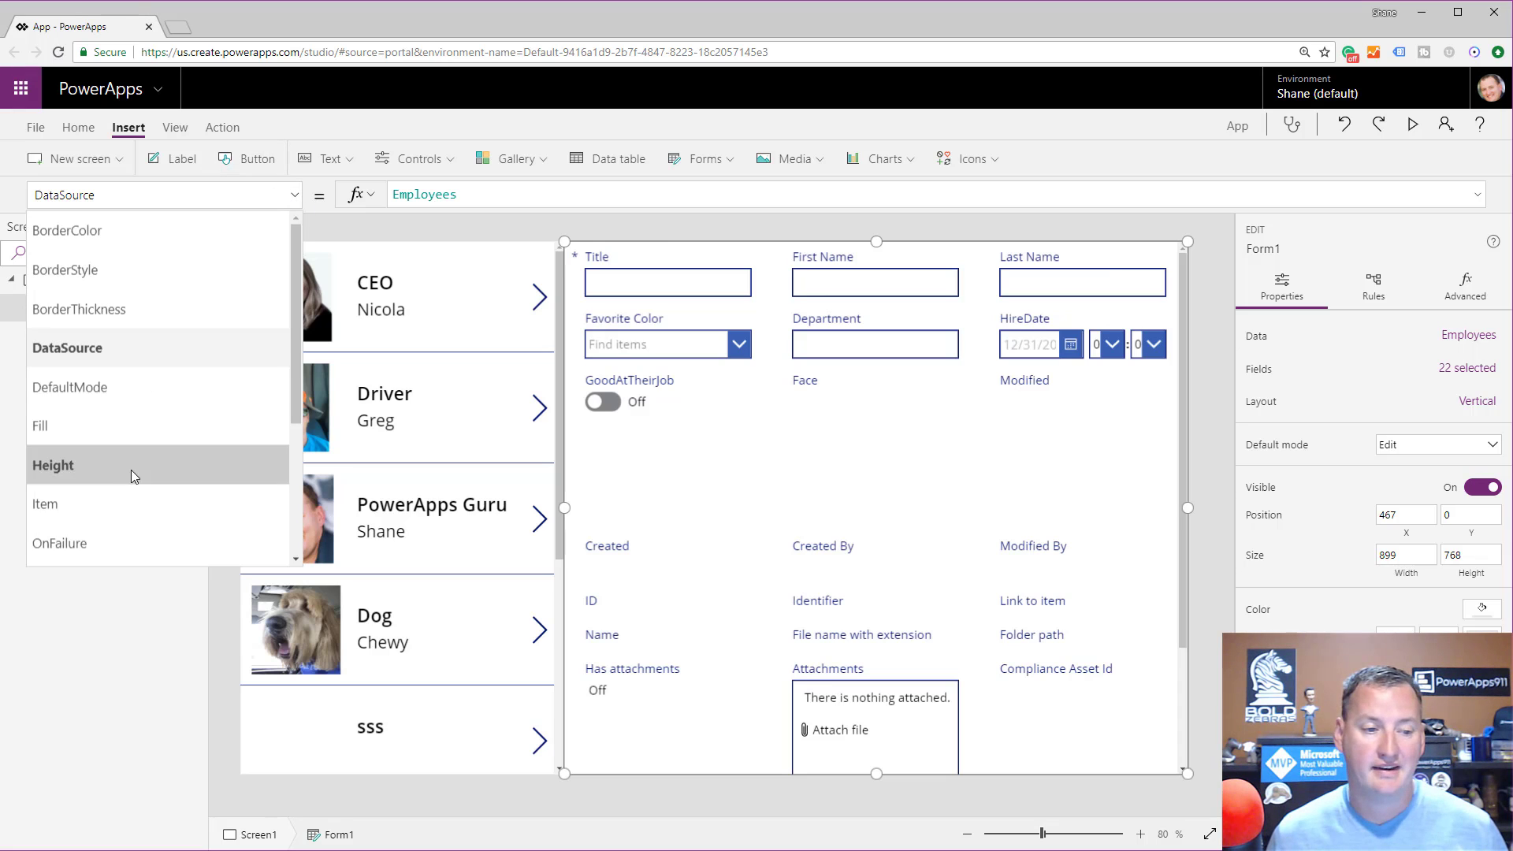
pyautogui.click(122, 508)
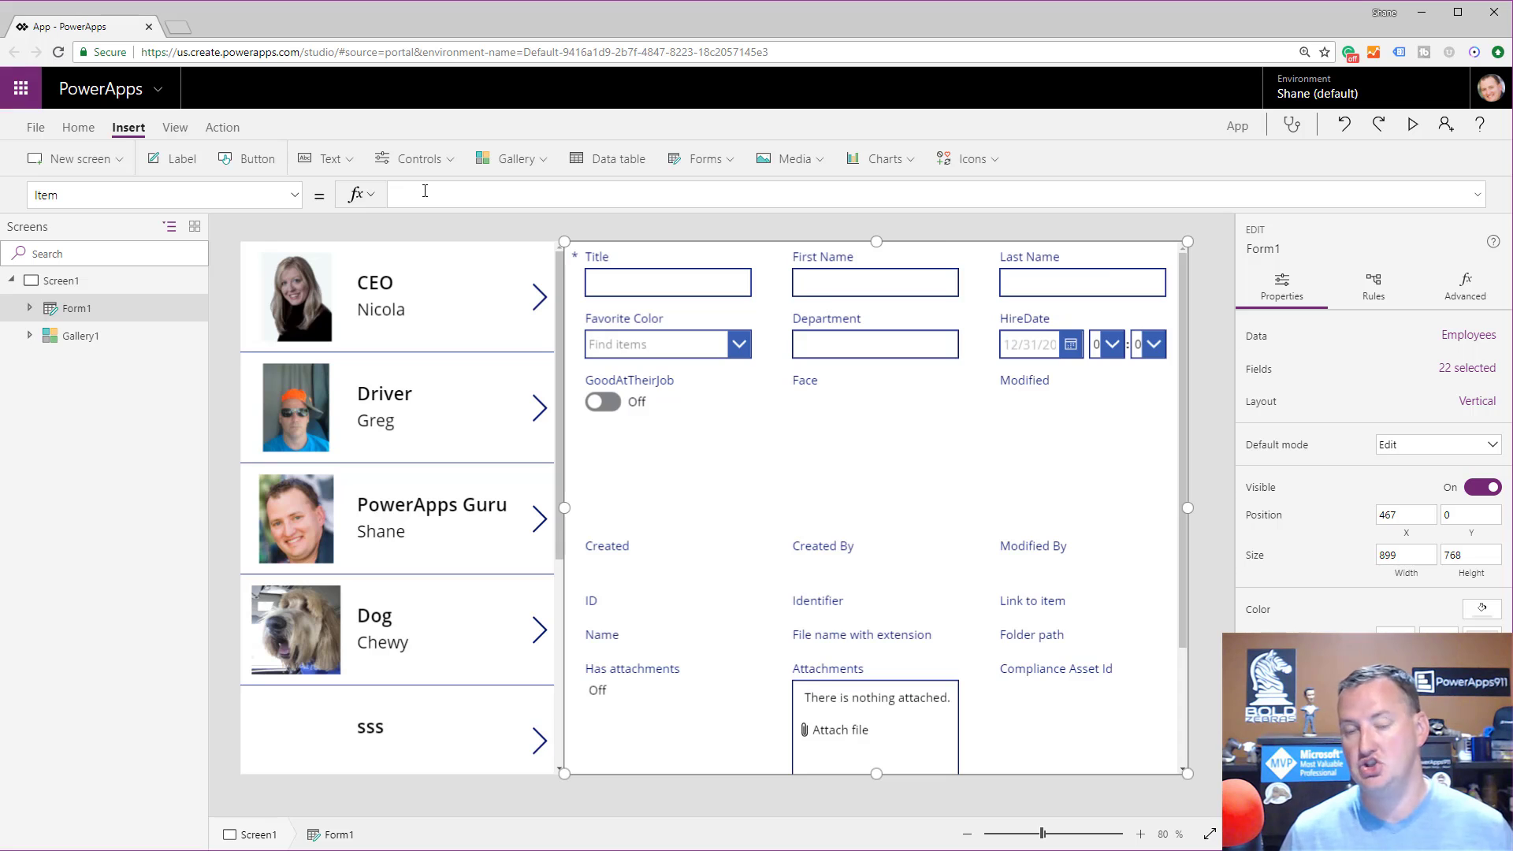
pyautogui.write('gall')
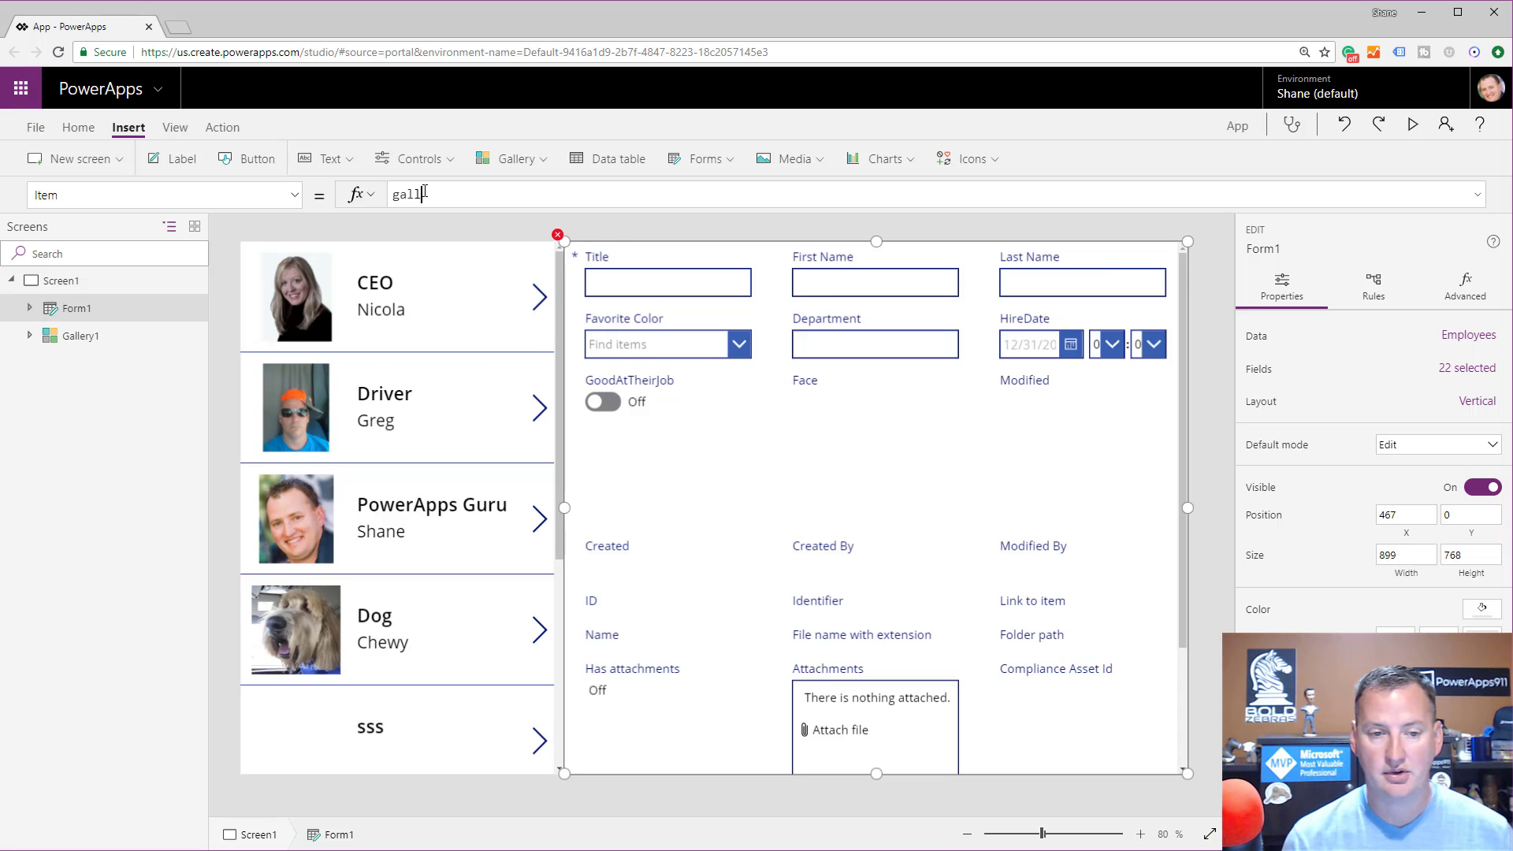
pyautogui.press('Tab')
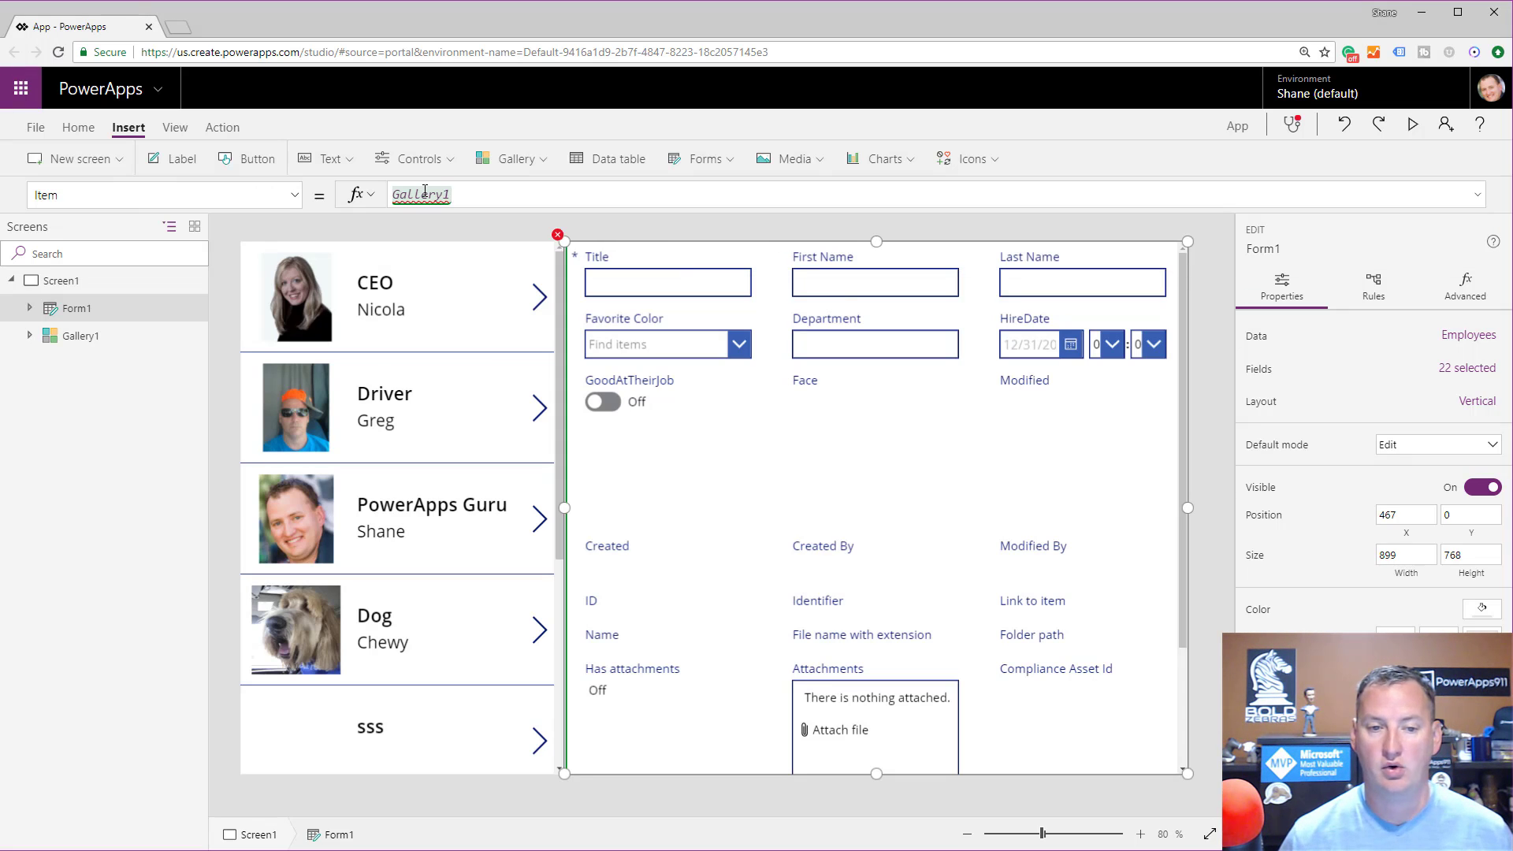
pyautogui.write('.')
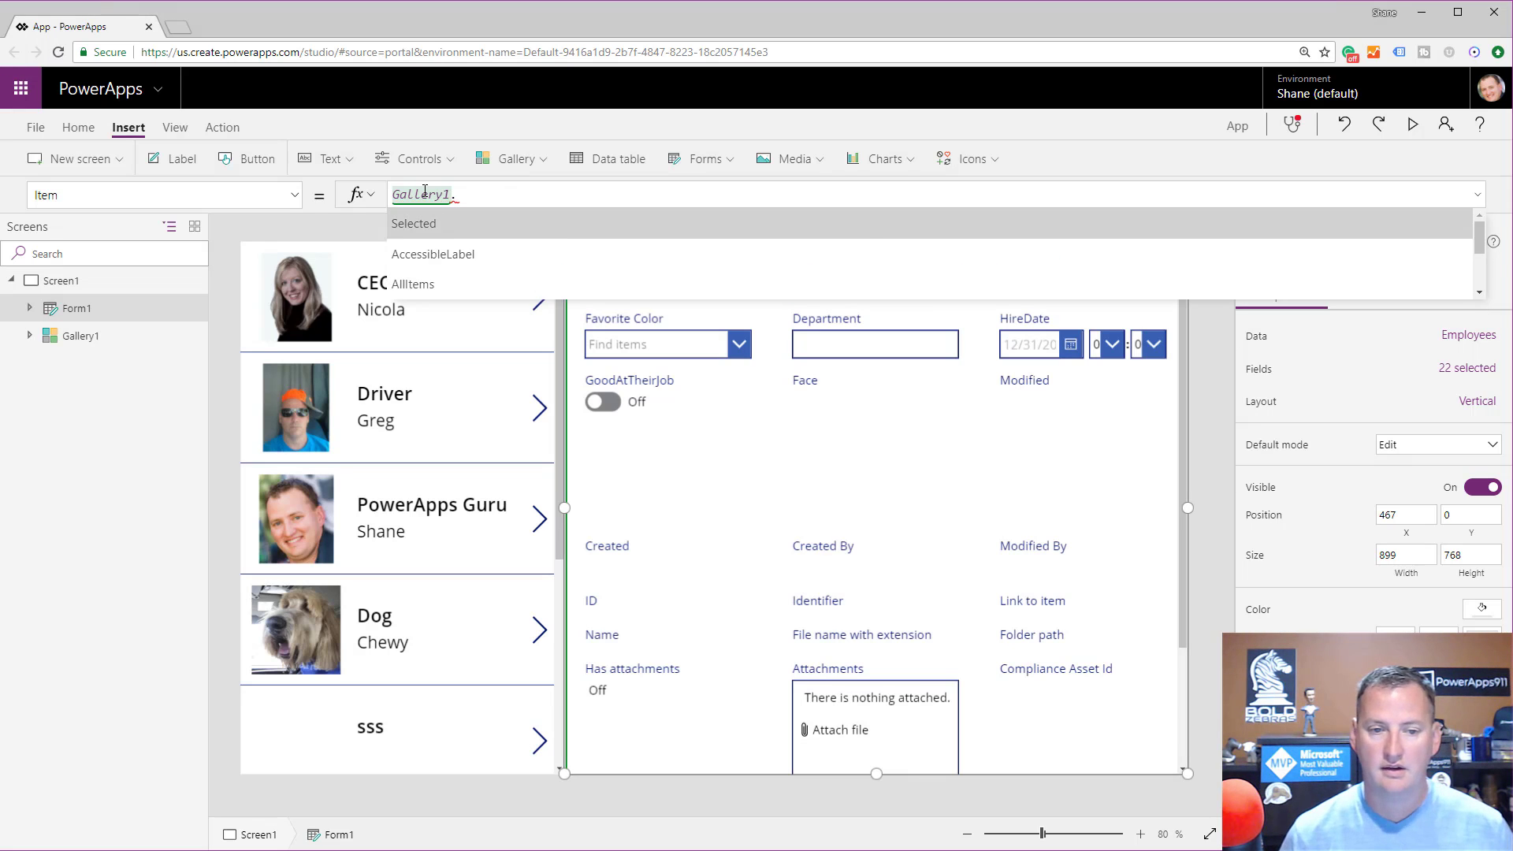
pyautogui.press('Tab')
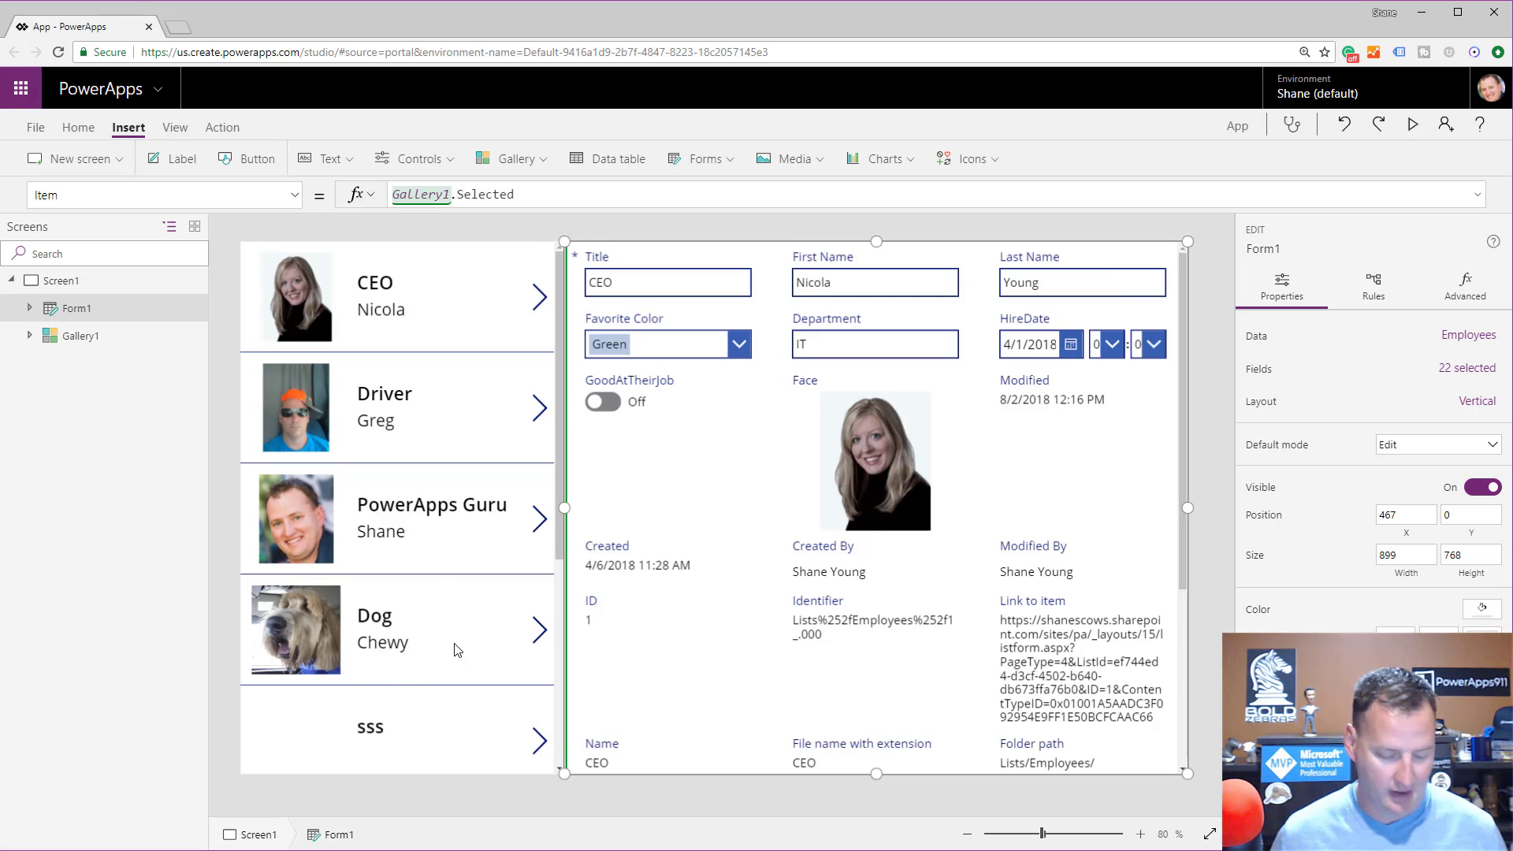
pyautogui.press('alt')
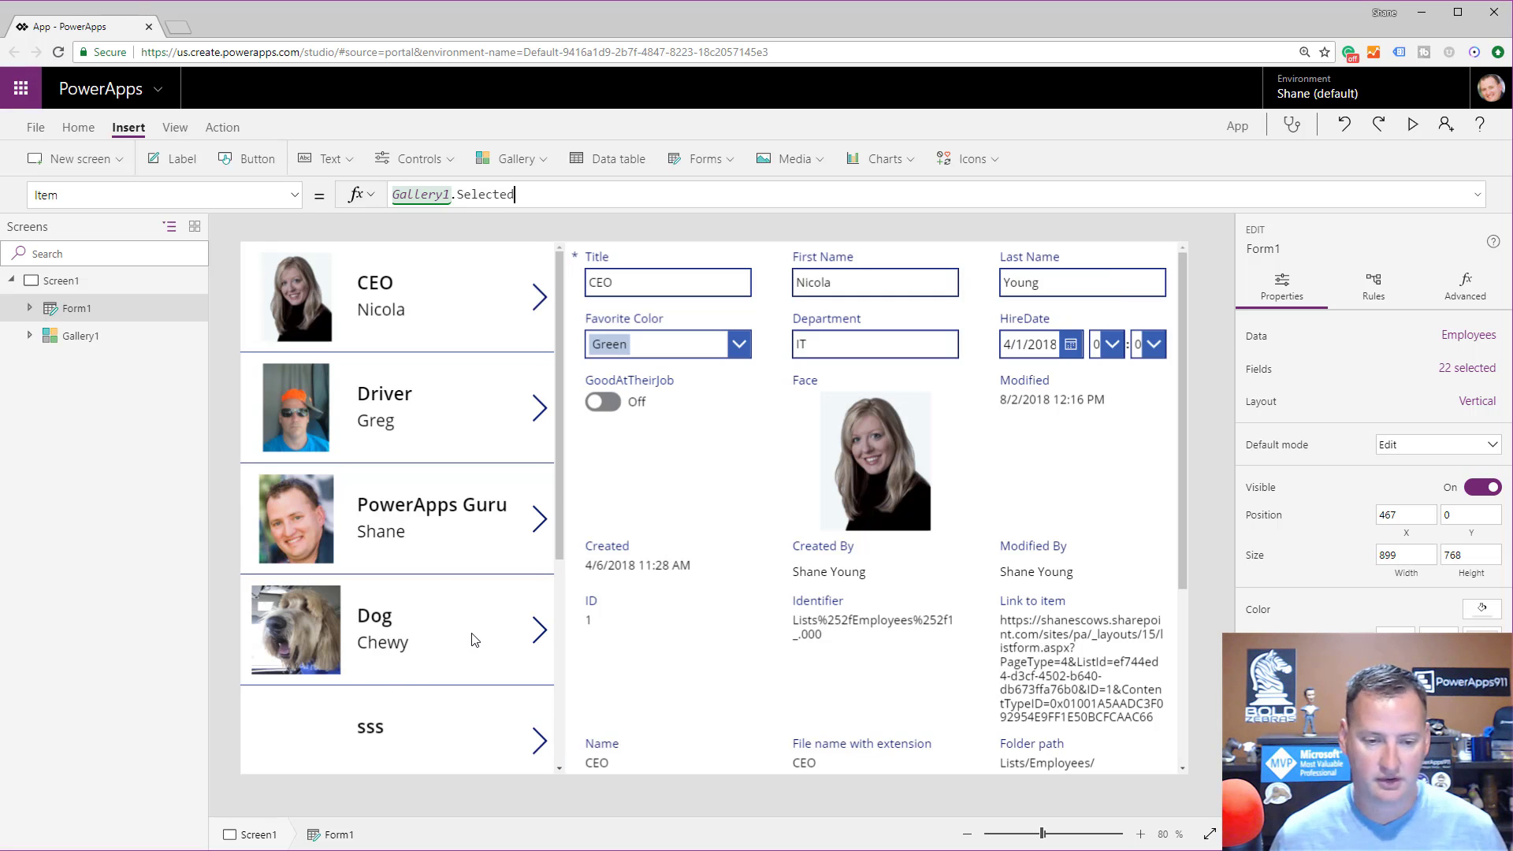
pyautogui.keyDown('alt'); pyautogui.click(397, 637); pyautogui.keyUp('alt')
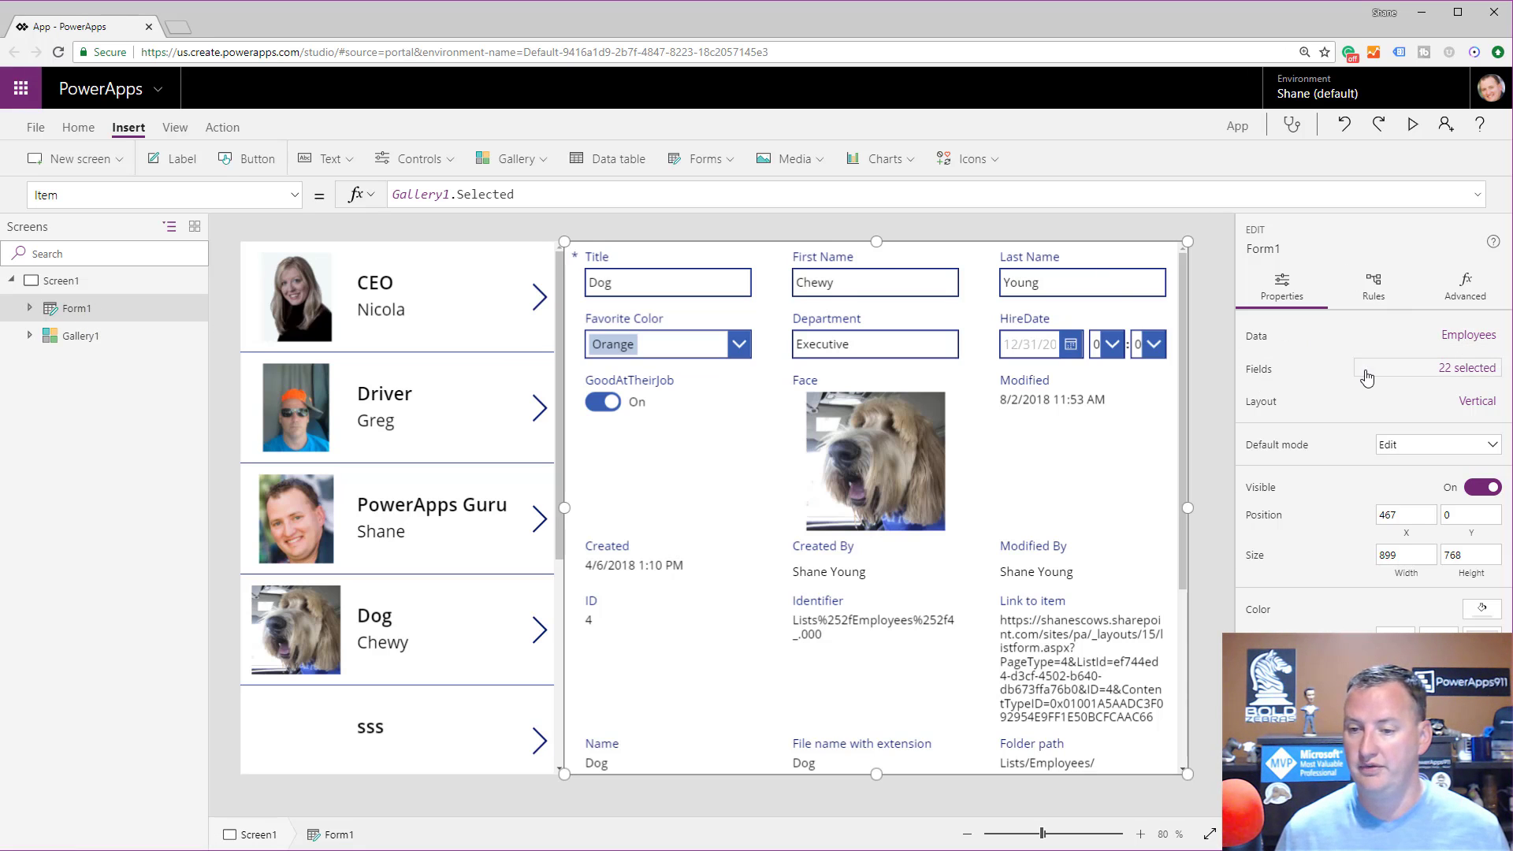
# Step: Open the Employees source list in SharePoint from the form's data settings, return to the app, and close the settings
pyautogui.click(1479, 402)
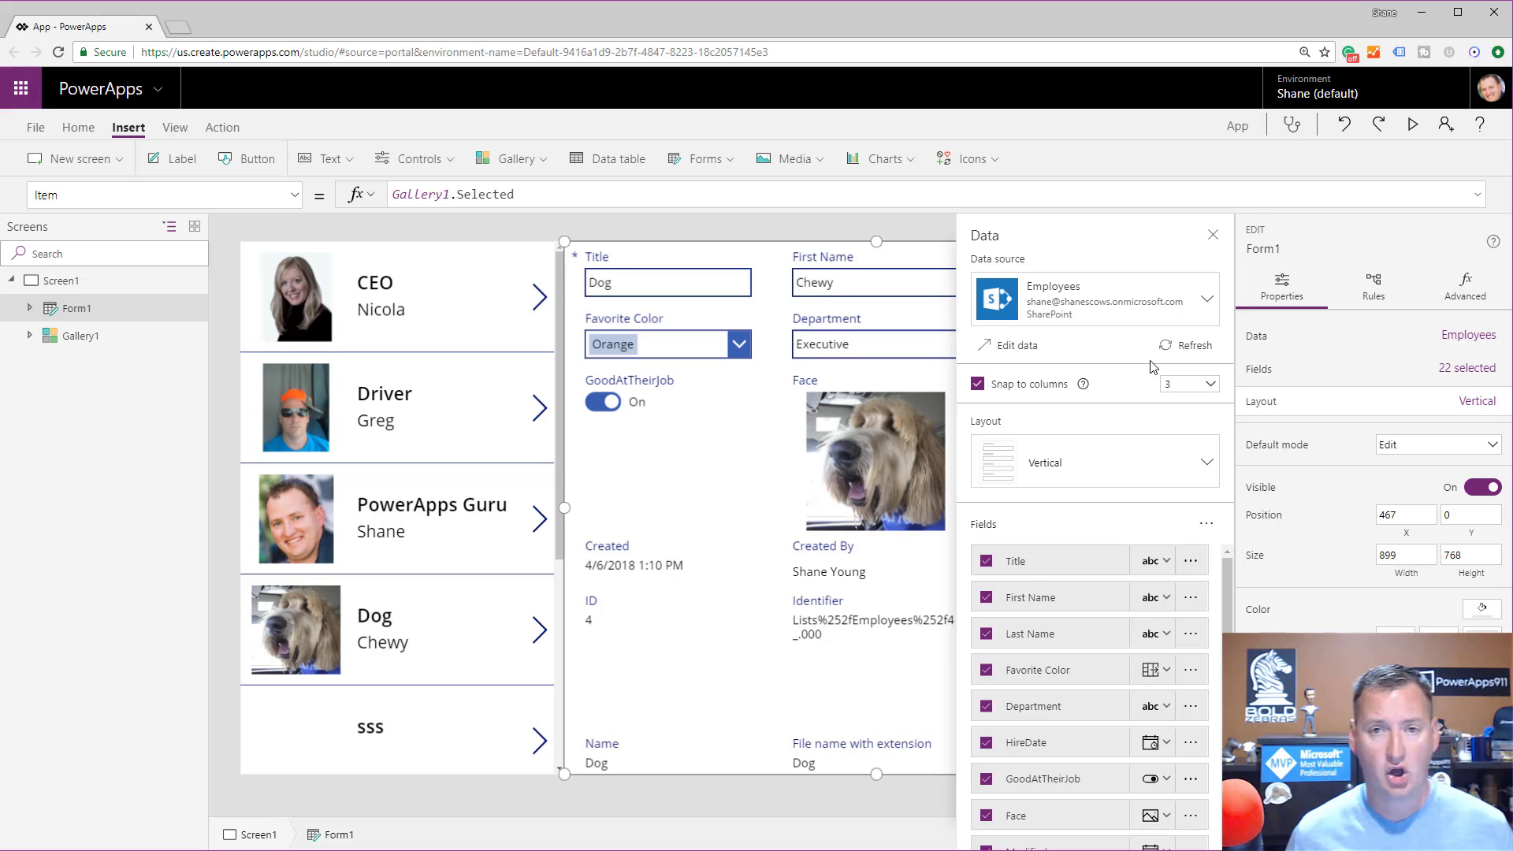
pyautogui.click(1018, 346)
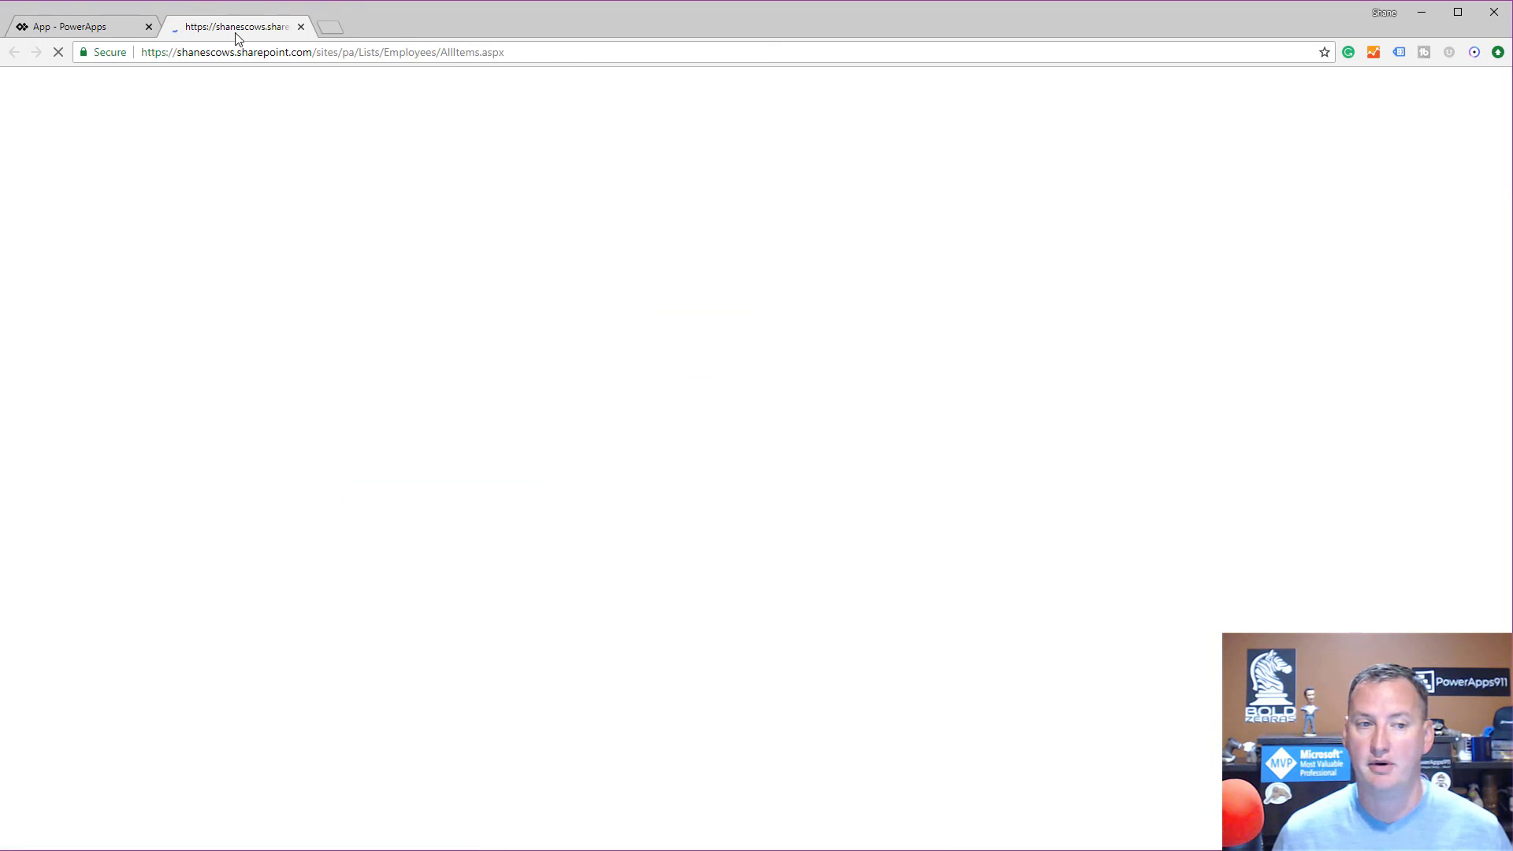
pyautogui.click(96, 28)
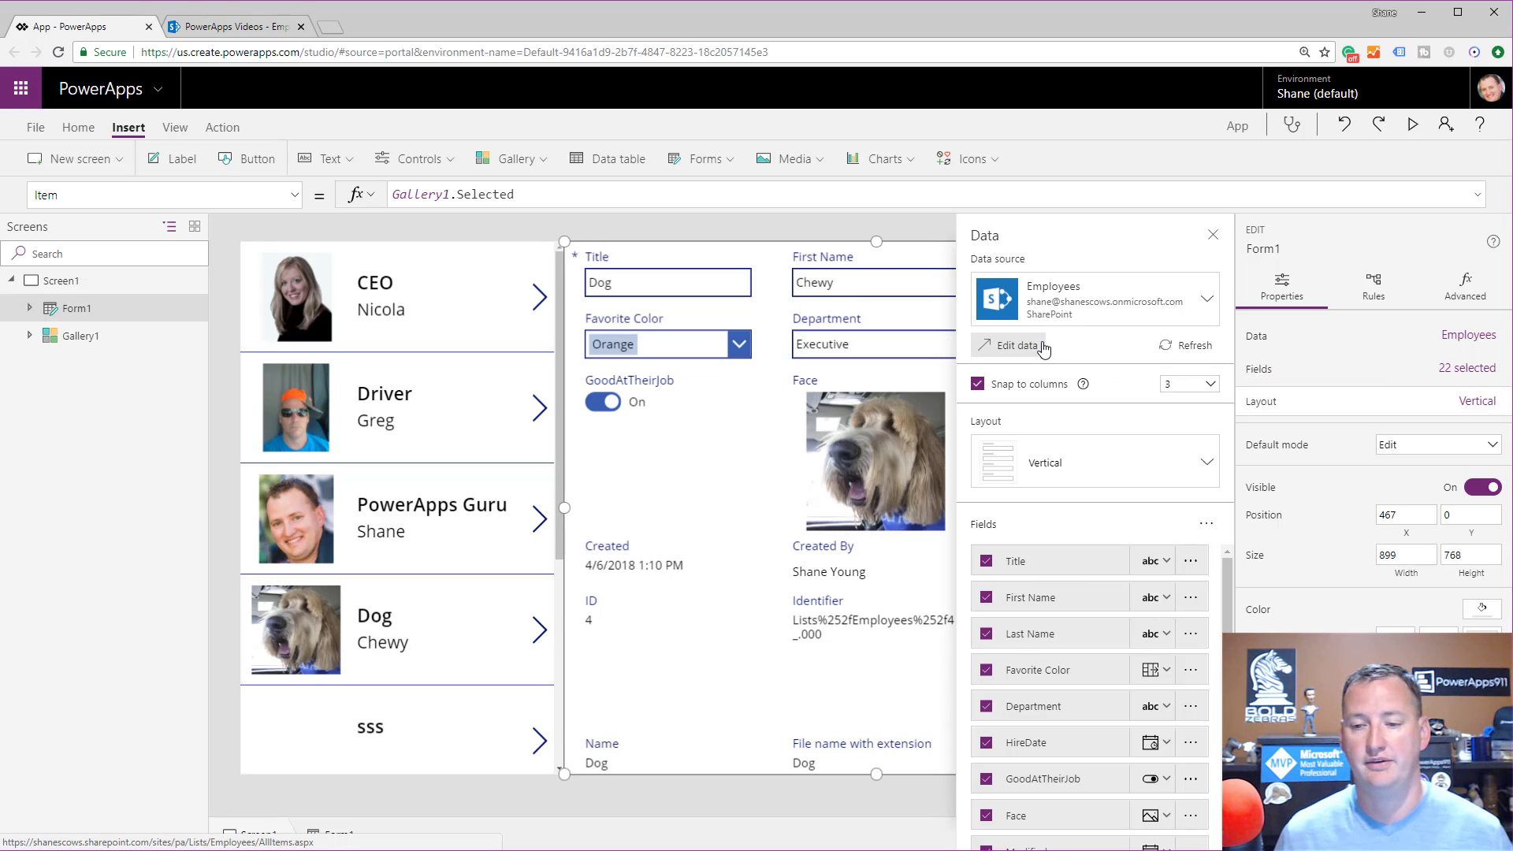
pyautogui.click(1203, 358)
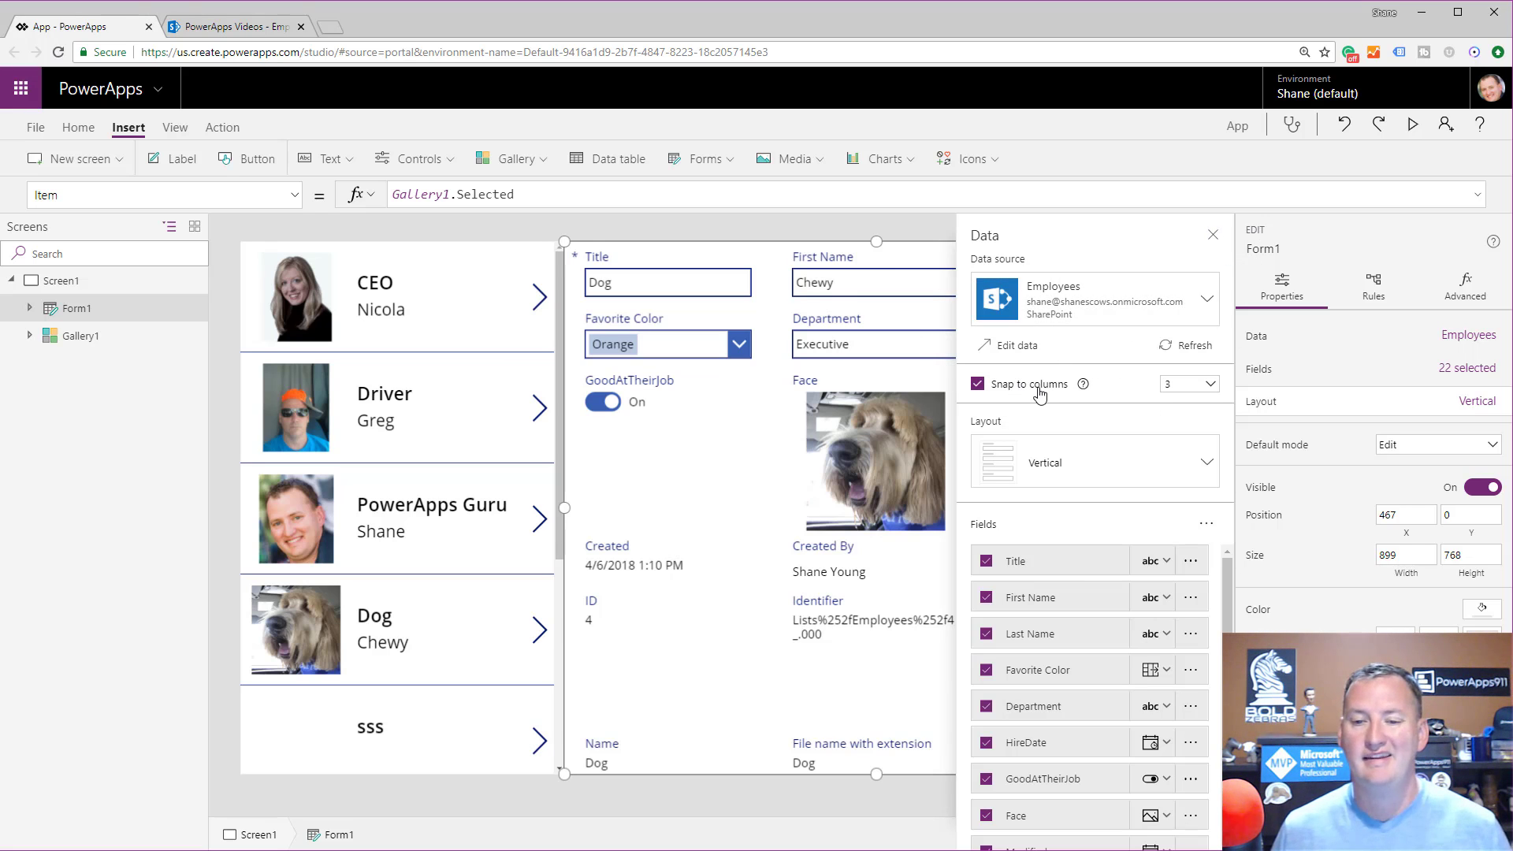
pyautogui.click(1212, 238)
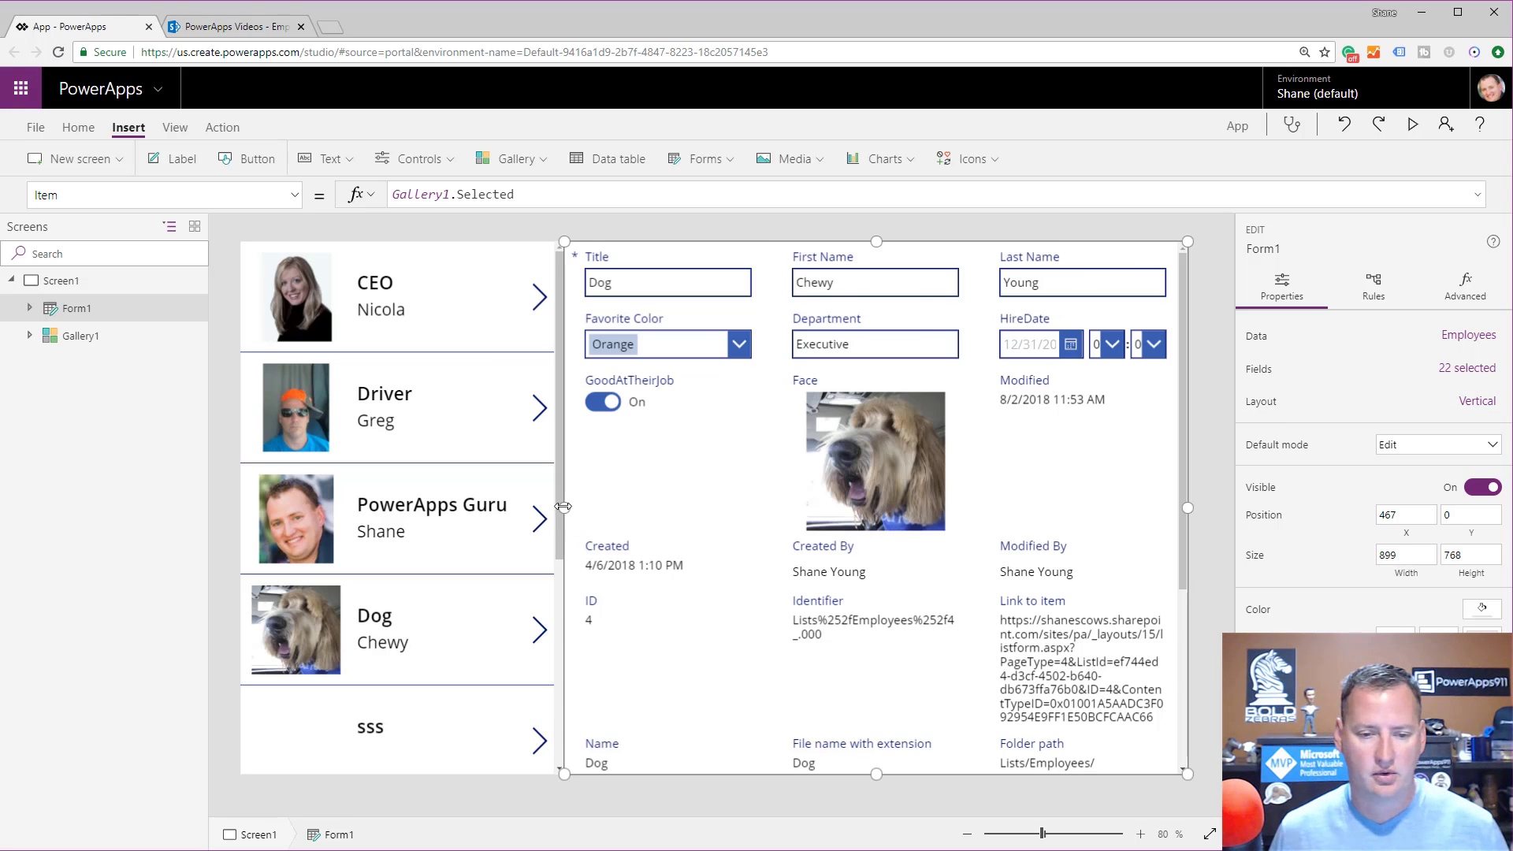
# Step: Swap the positions of the gallery and form, placing the form at X 0, Y 0 with the gallery beside it
pyautogui.click(420, 259)
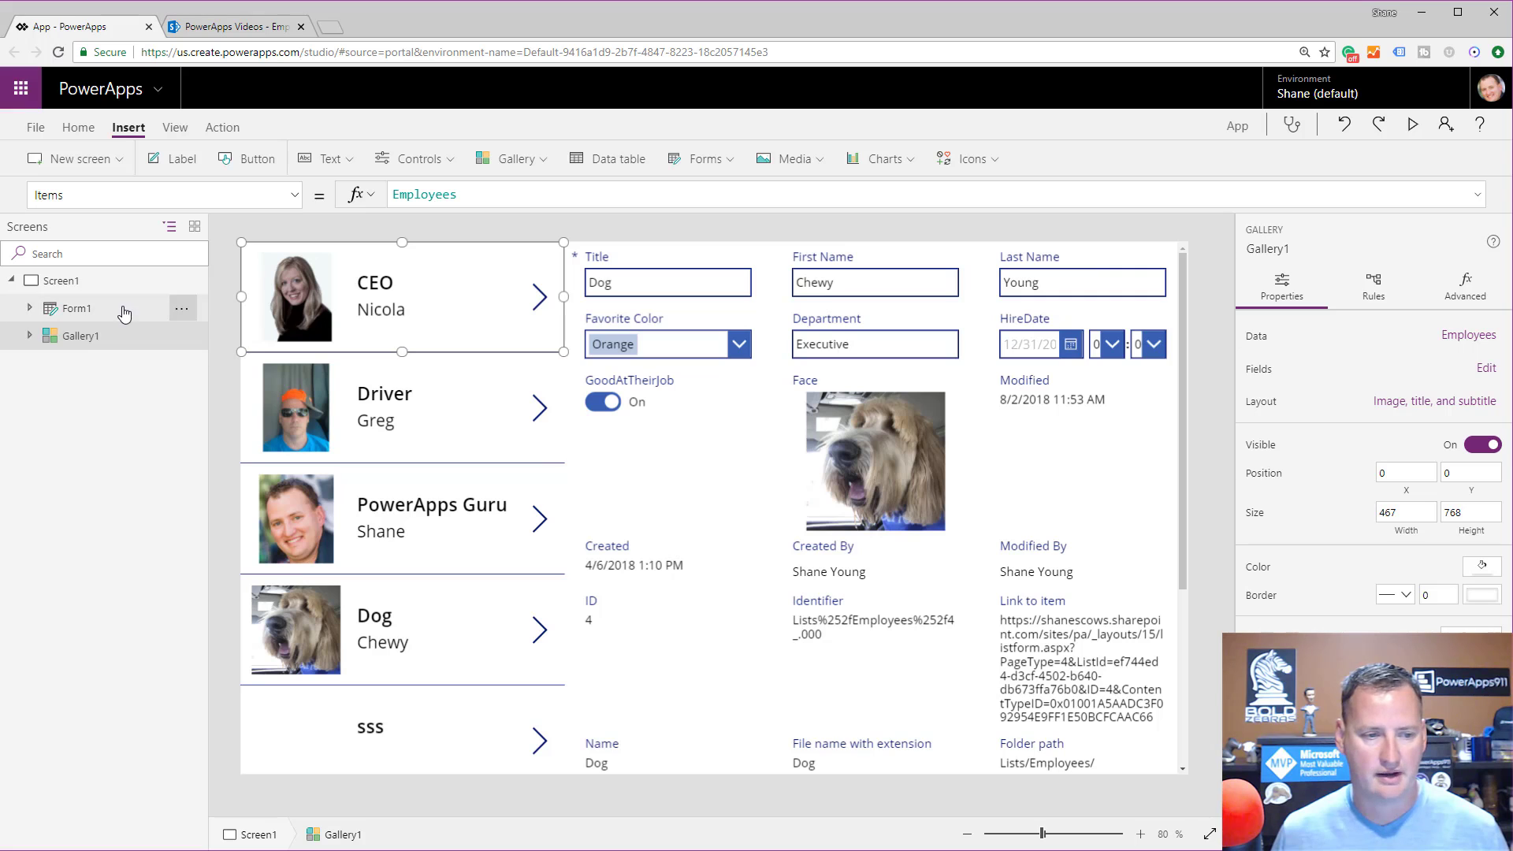
pyautogui.click(83, 336)
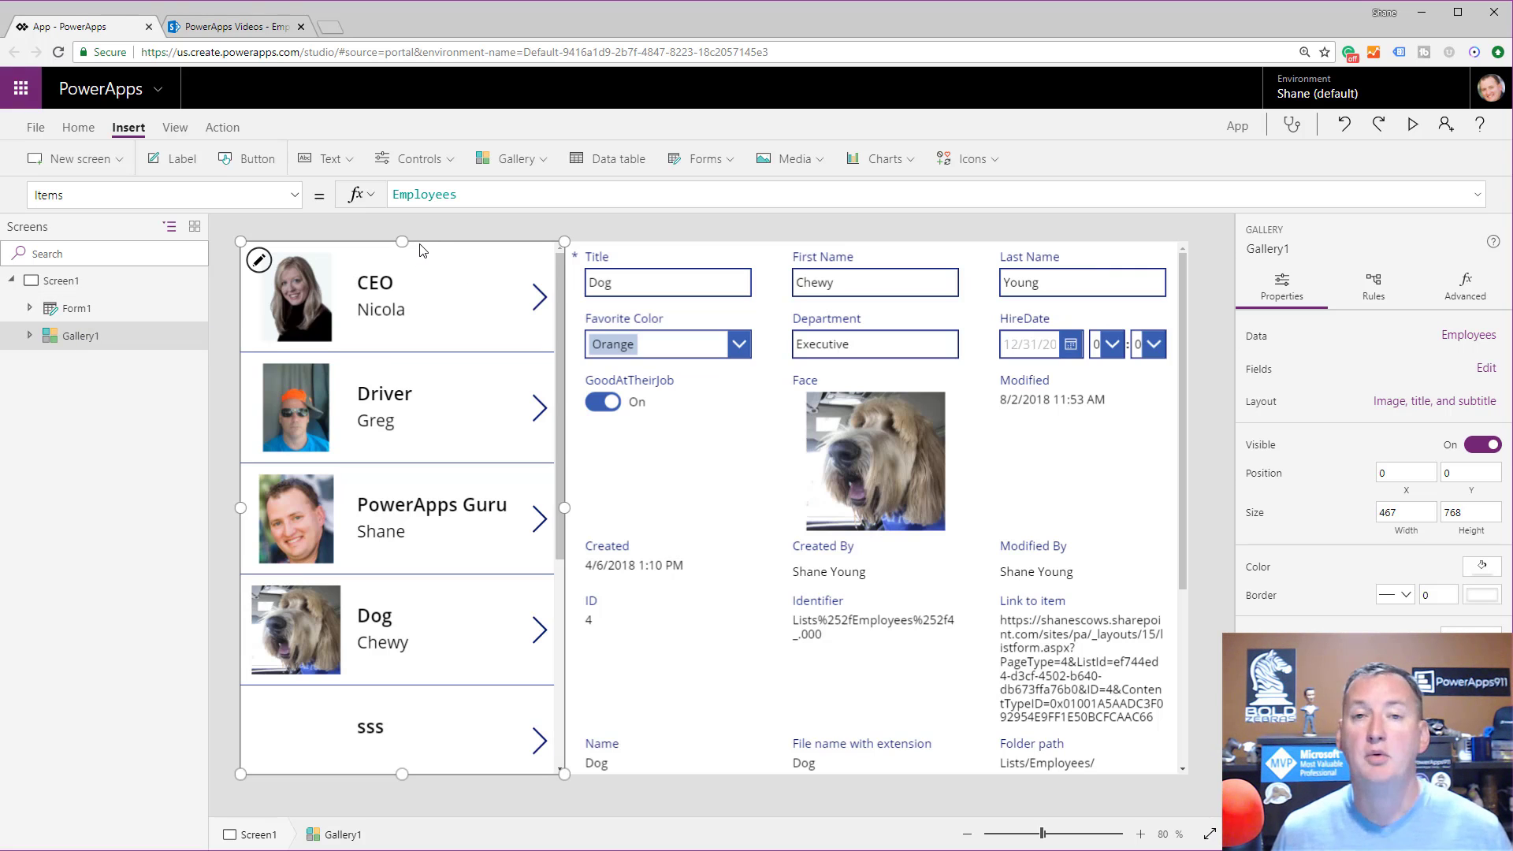
pyautogui.hotkey('ctrl', 'z')
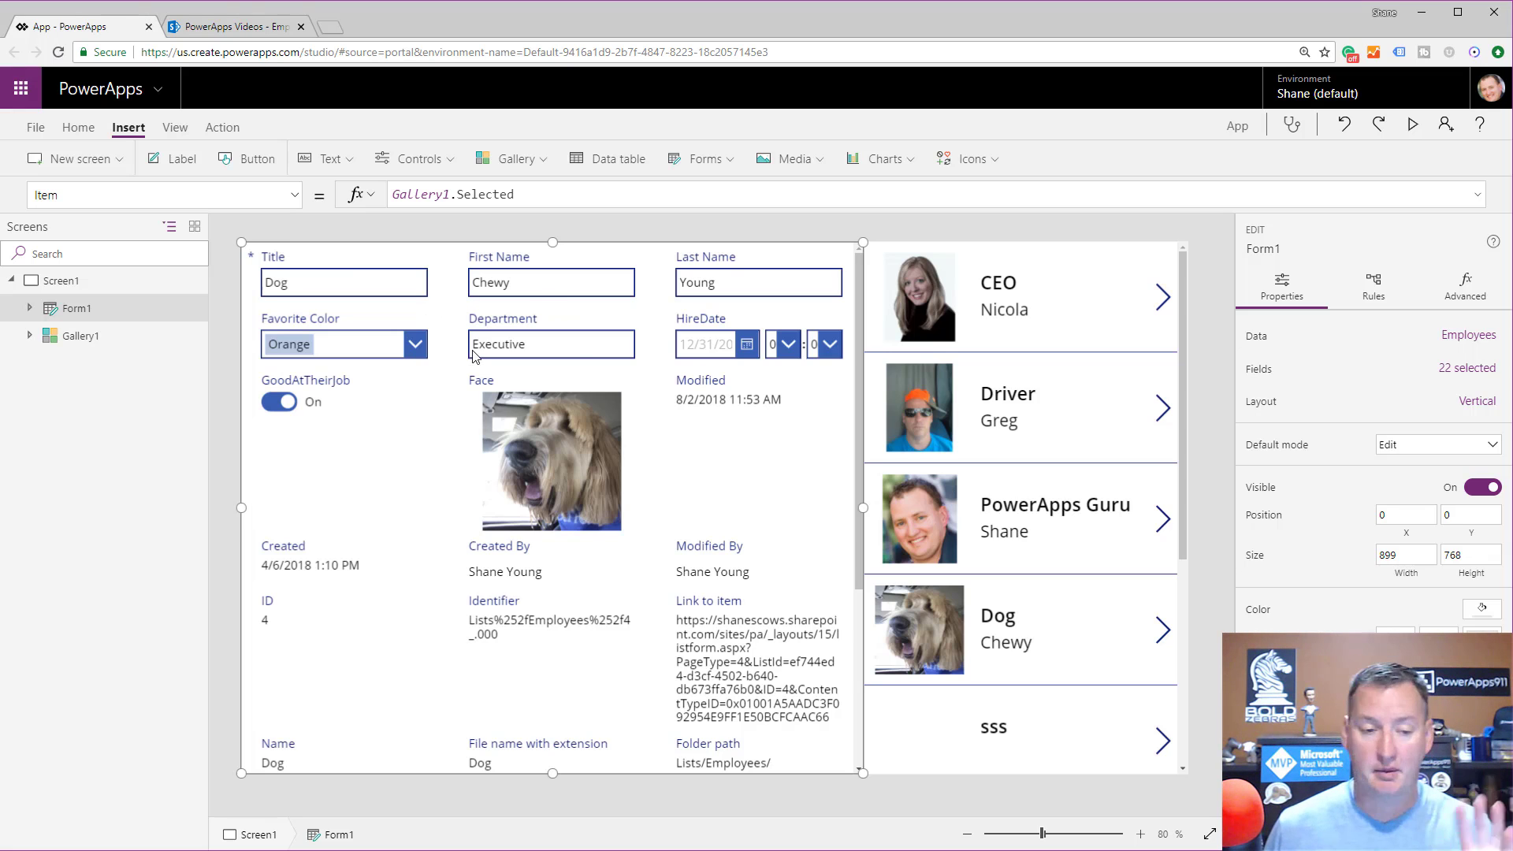
# Step: Resize the form's Title card to span two columns, about 598 wide by 96 high
pyautogui.click(402, 264)
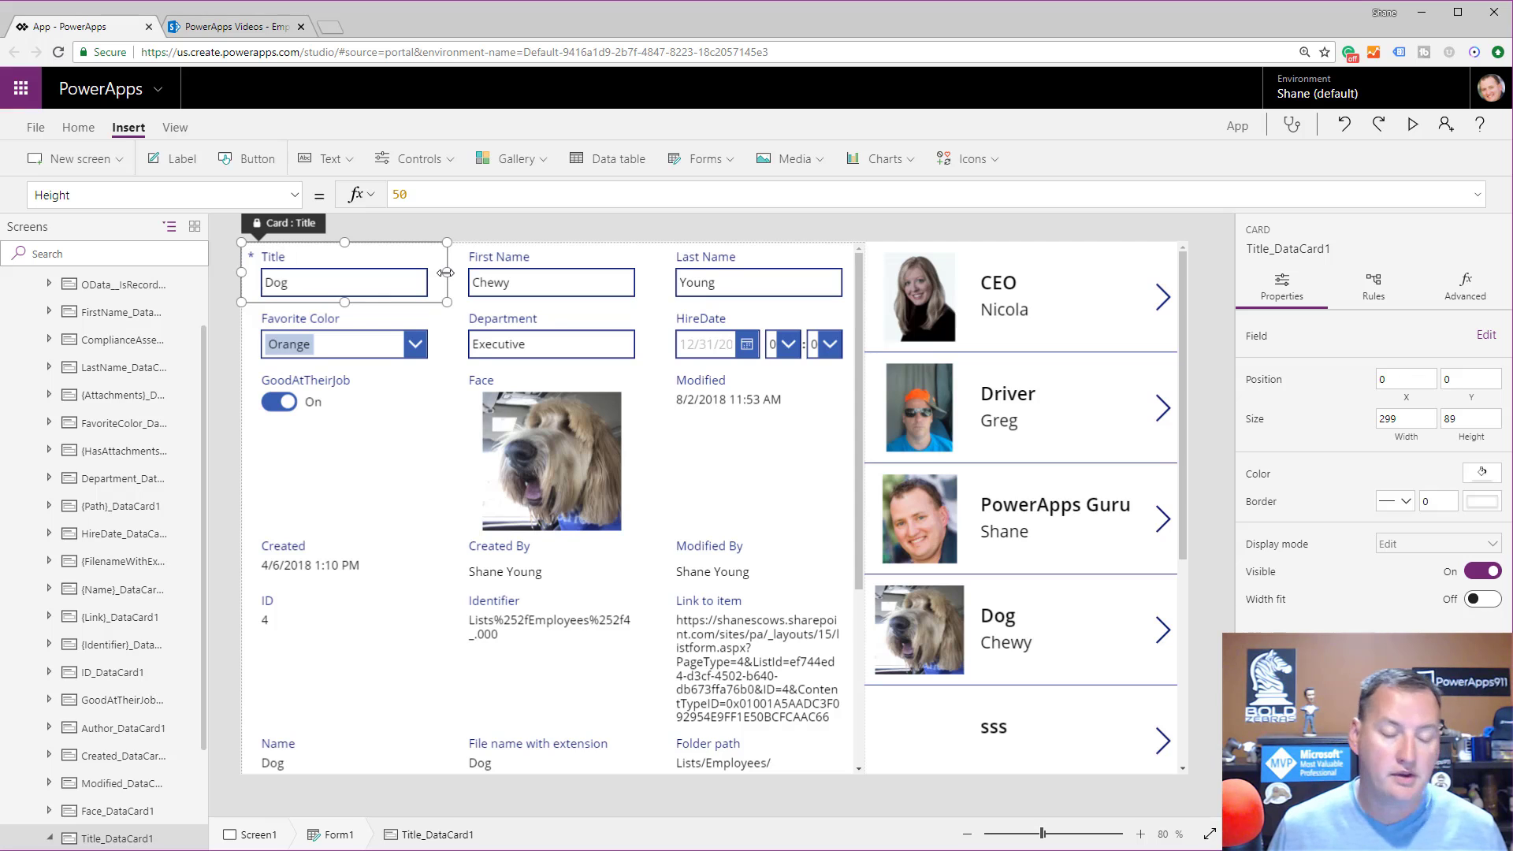
pyautogui.moveTo(446, 273); pyautogui.dragTo(628, 272)
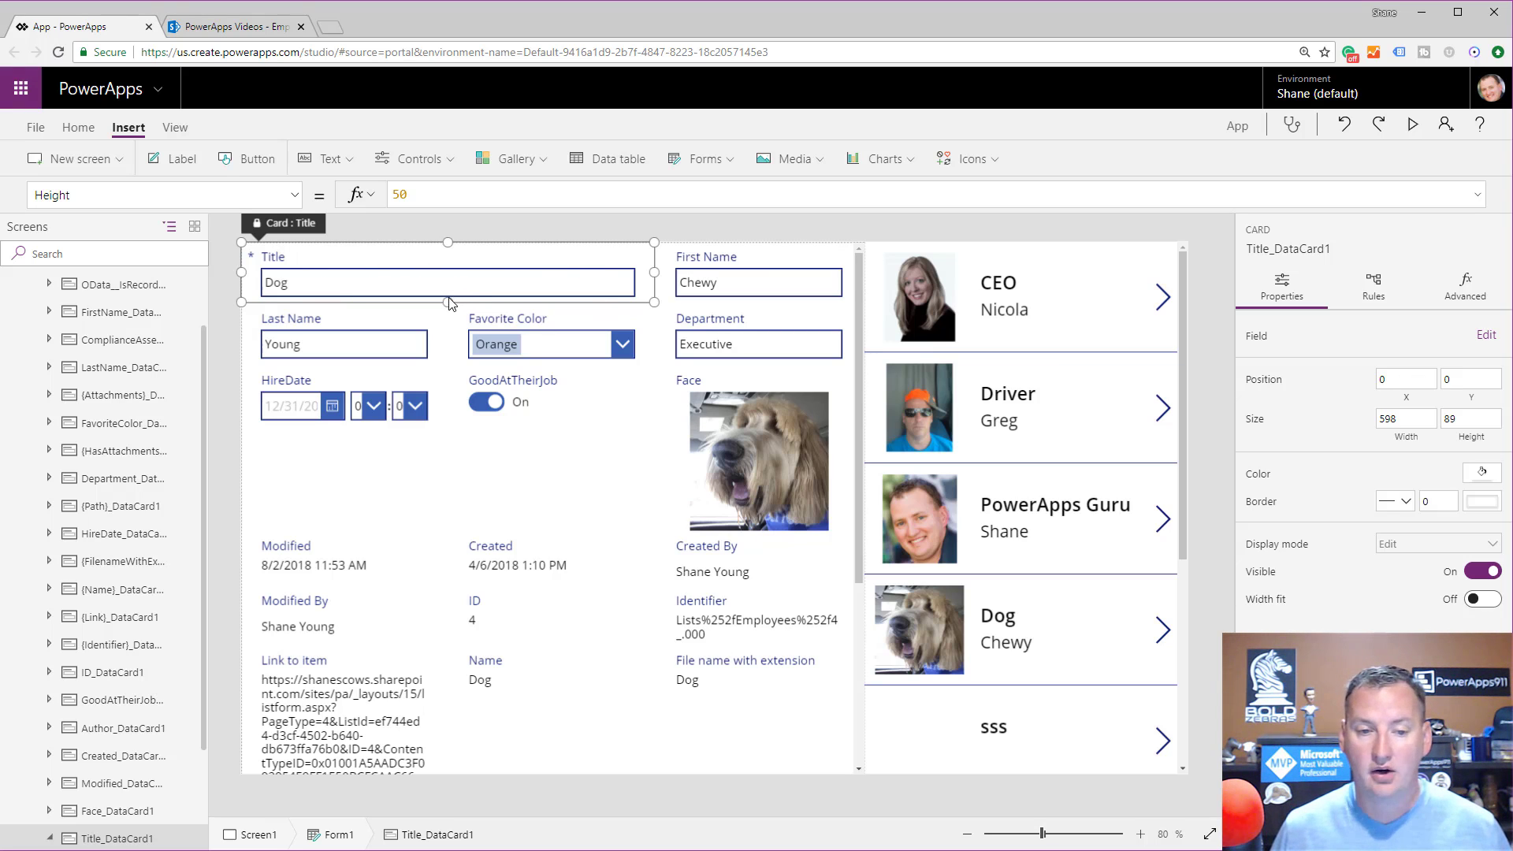
pyautogui.moveTo(447, 302); pyautogui.dragTo(447, 415)
pyautogui.hotkey('ctrl', 'z')
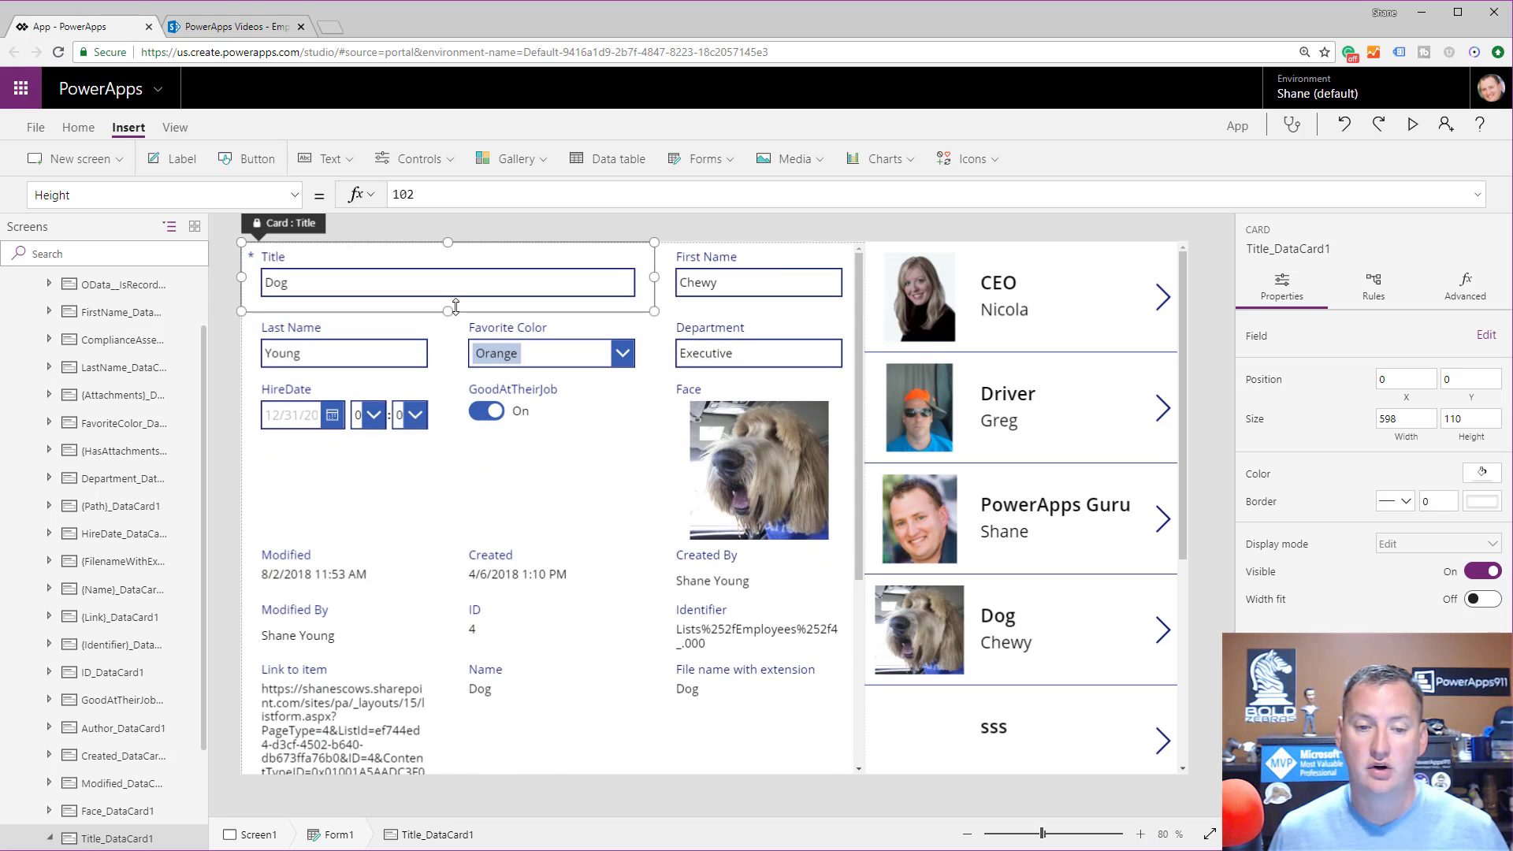
pyautogui.click(456, 312)
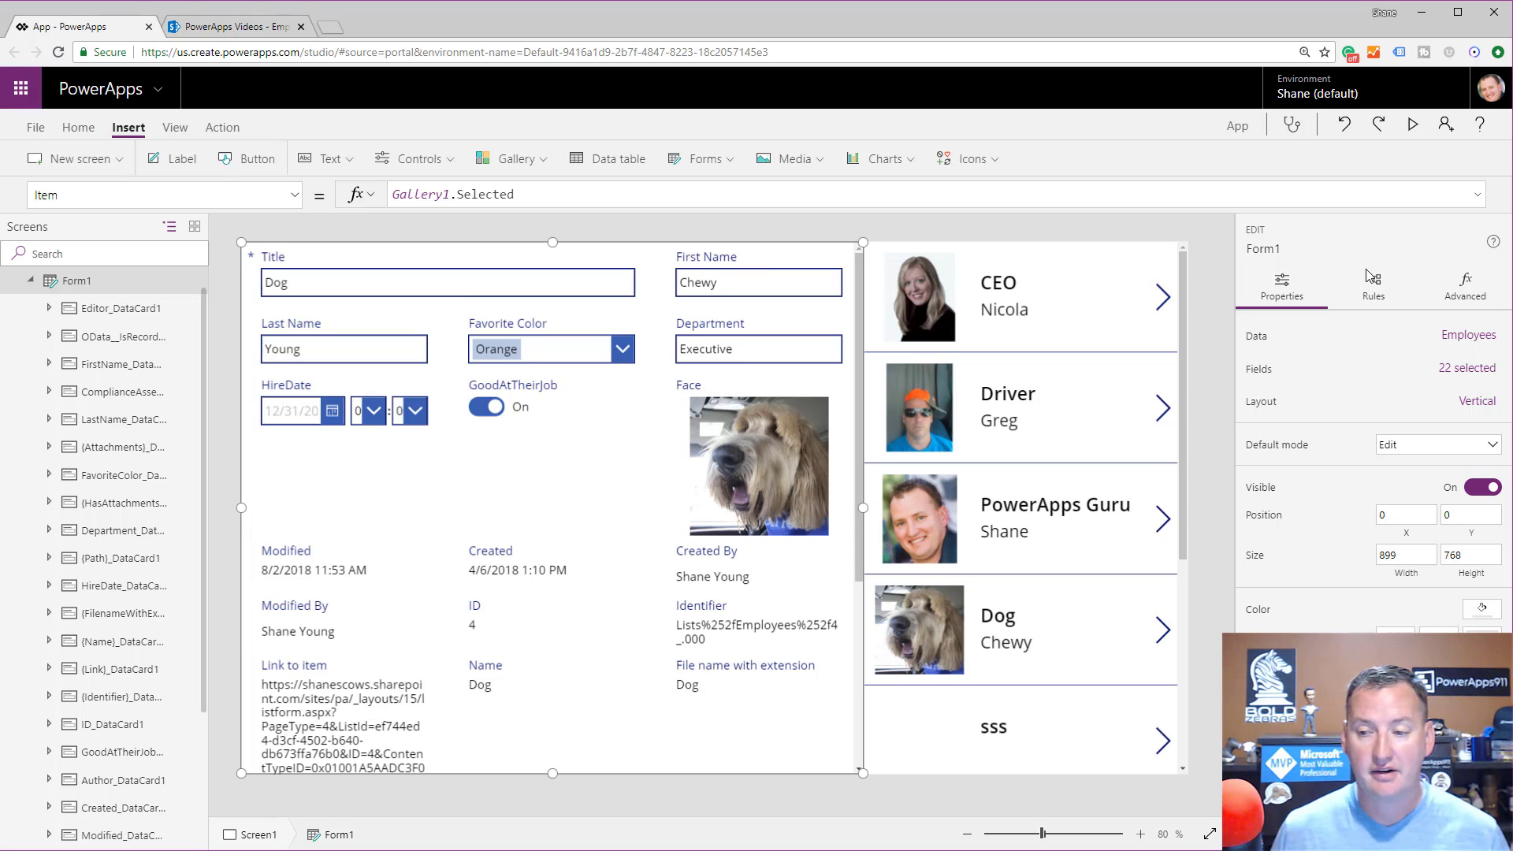
# Step: Turn off snap to columns for the form and narrow the Title card to a width of about 518
pyautogui.click(1468, 369)
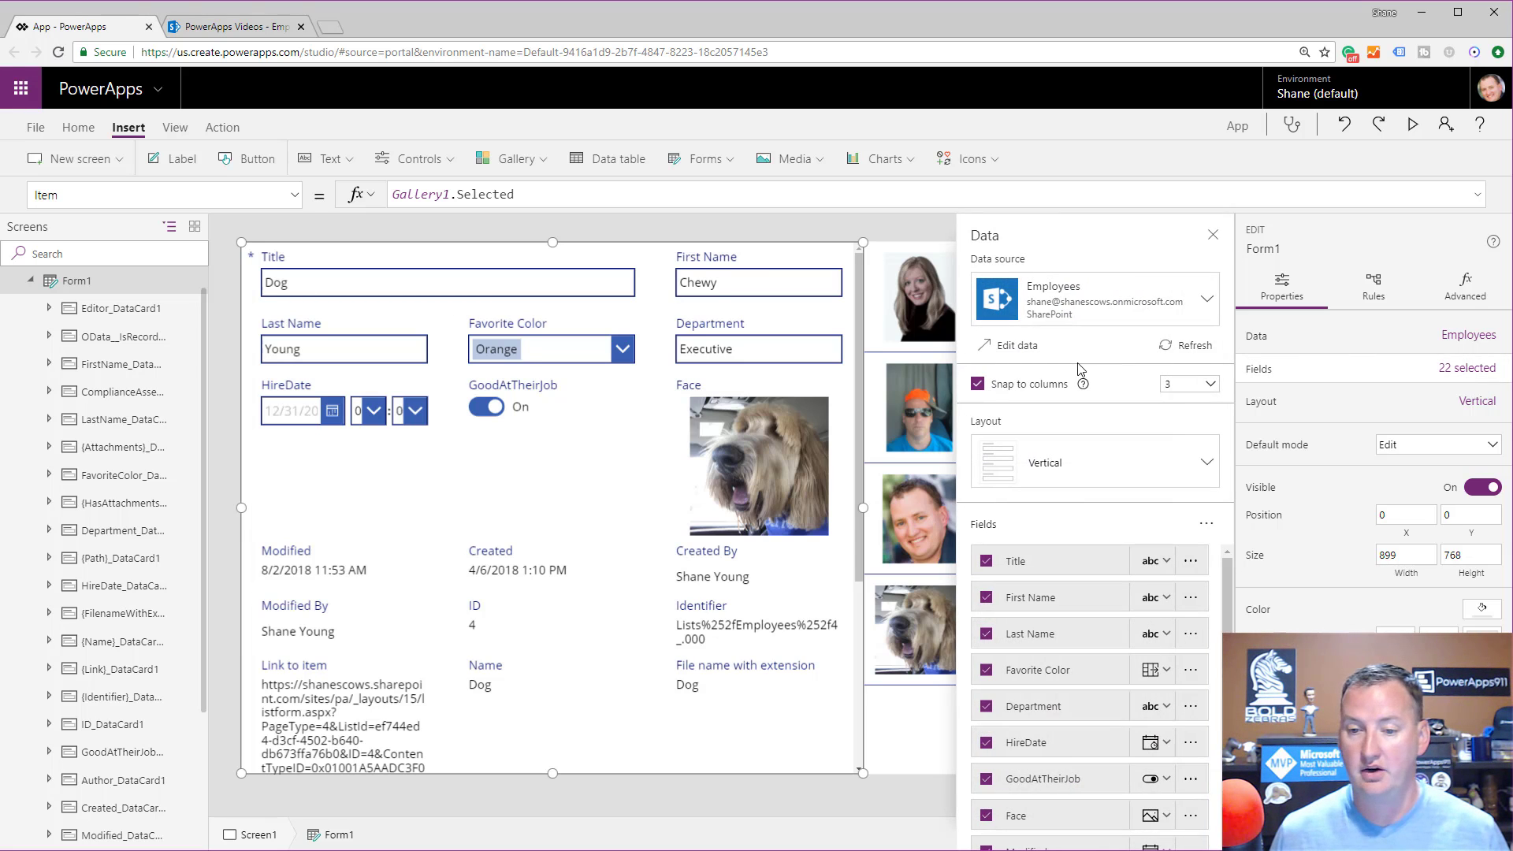
pyautogui.click(1010, 387)
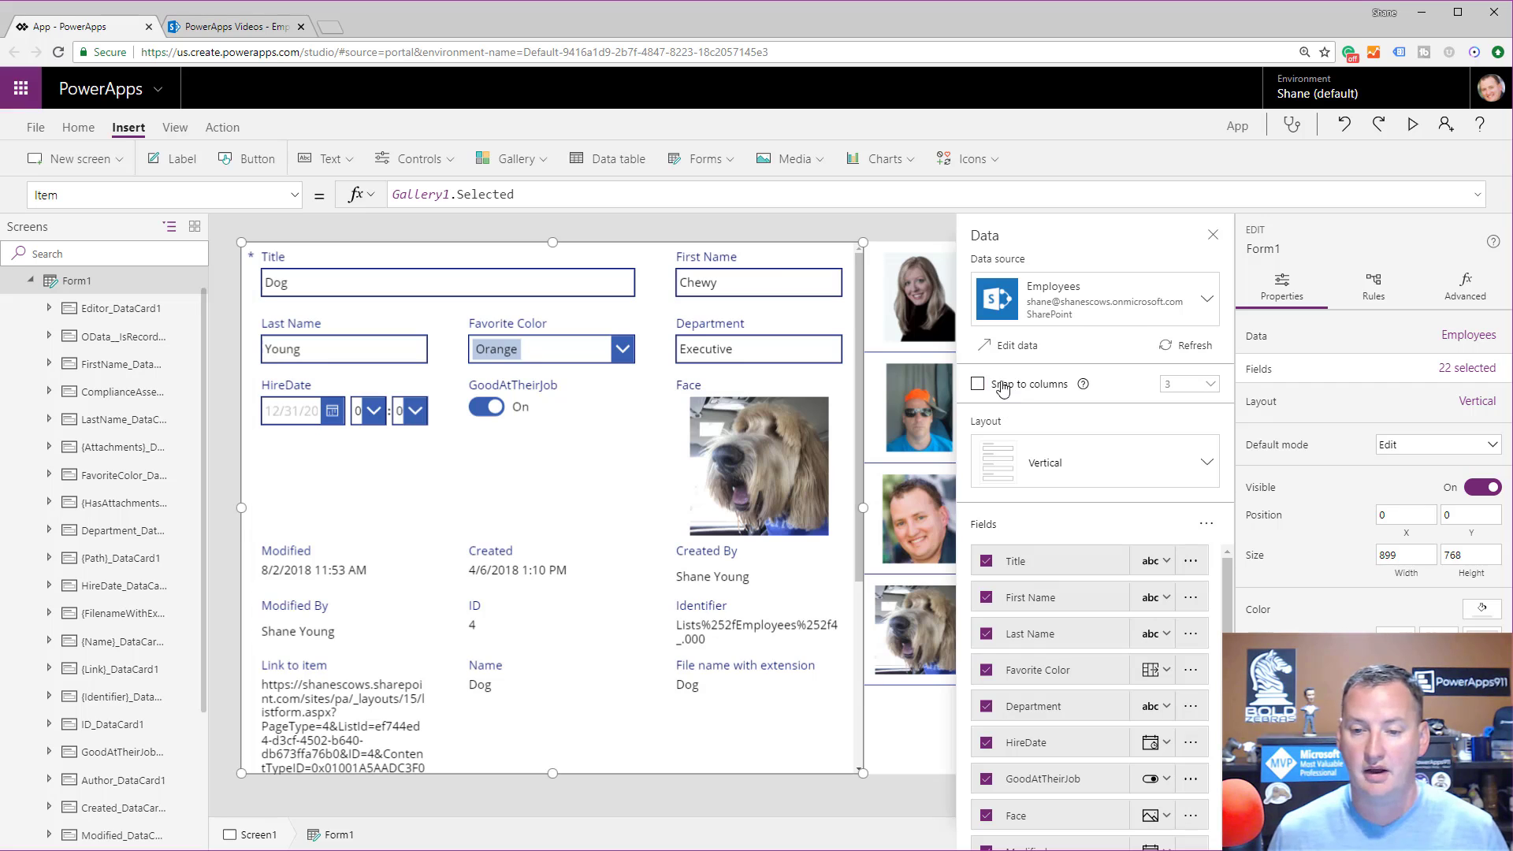
pyautogui.click(642, 268)
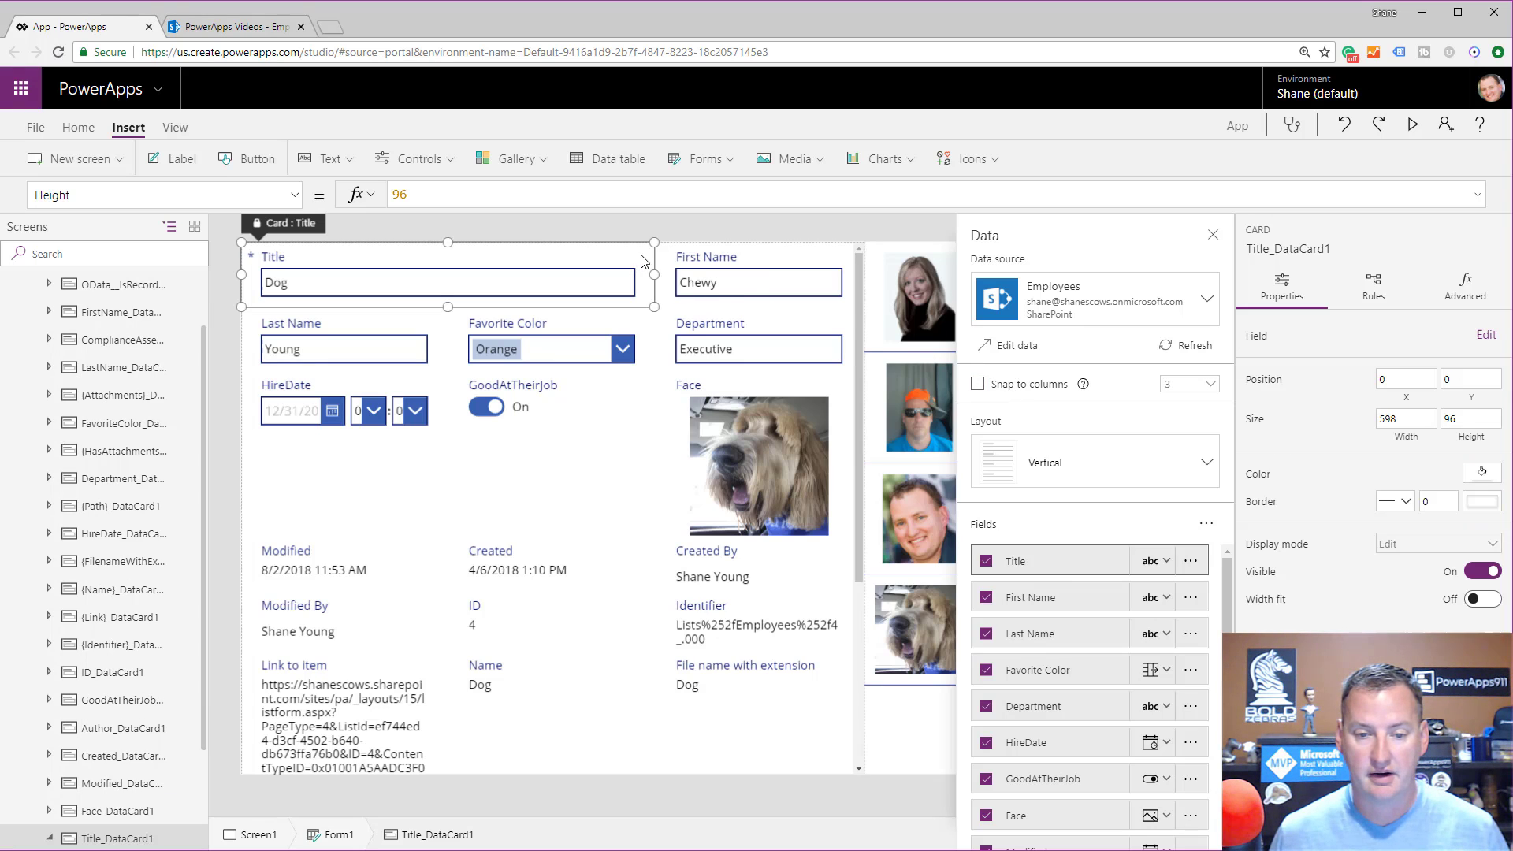
pyautogui.moveTo(652, 274); pyautogui.dragTo(622, 282)
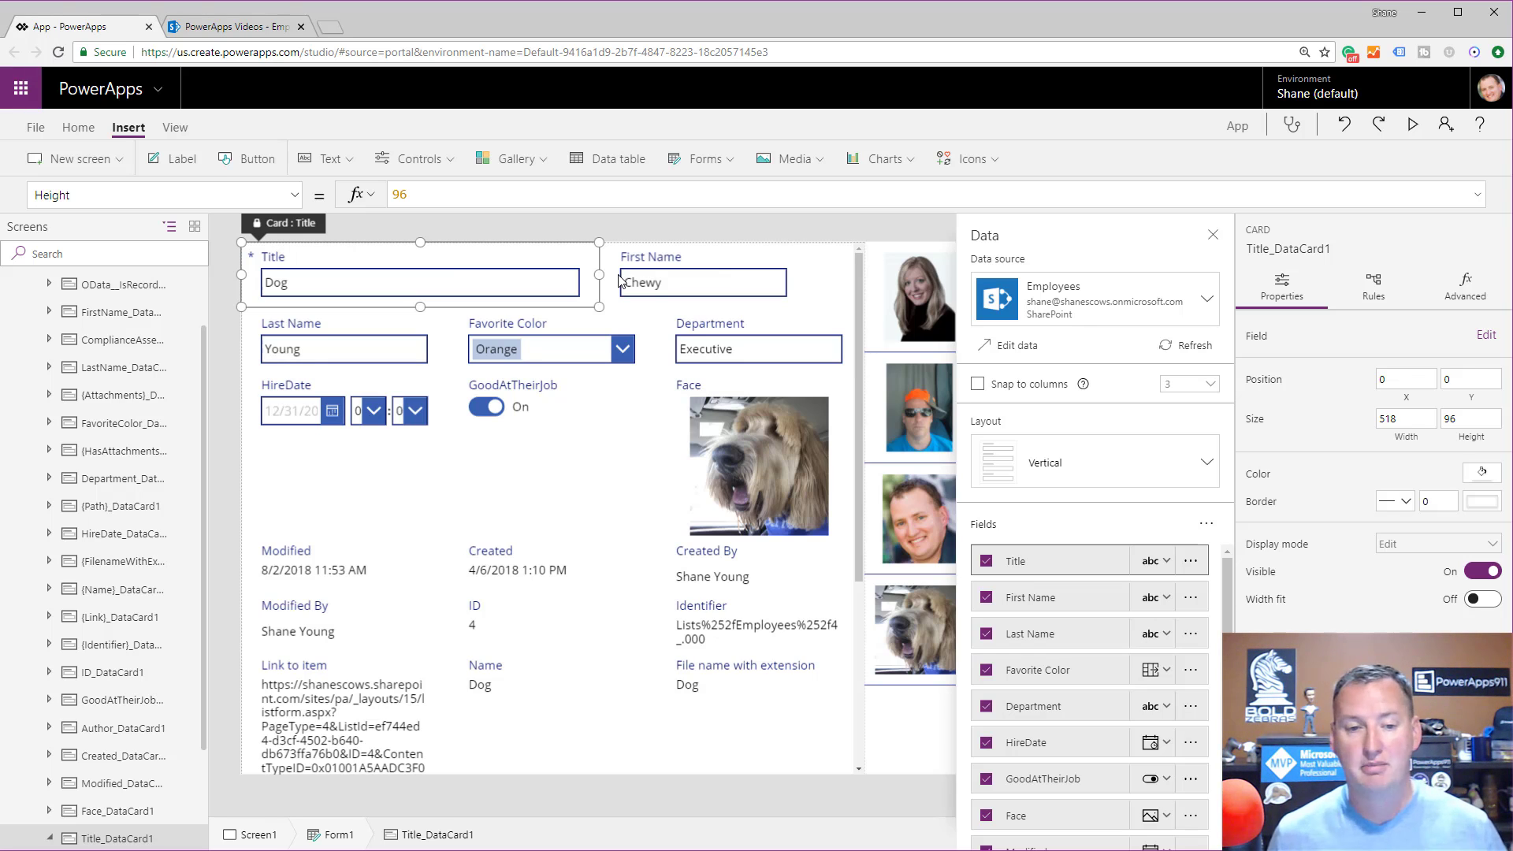
# Step: Turn snap to columns back on for the form and set it to 6 columns
pyautogui.click(977, 386)
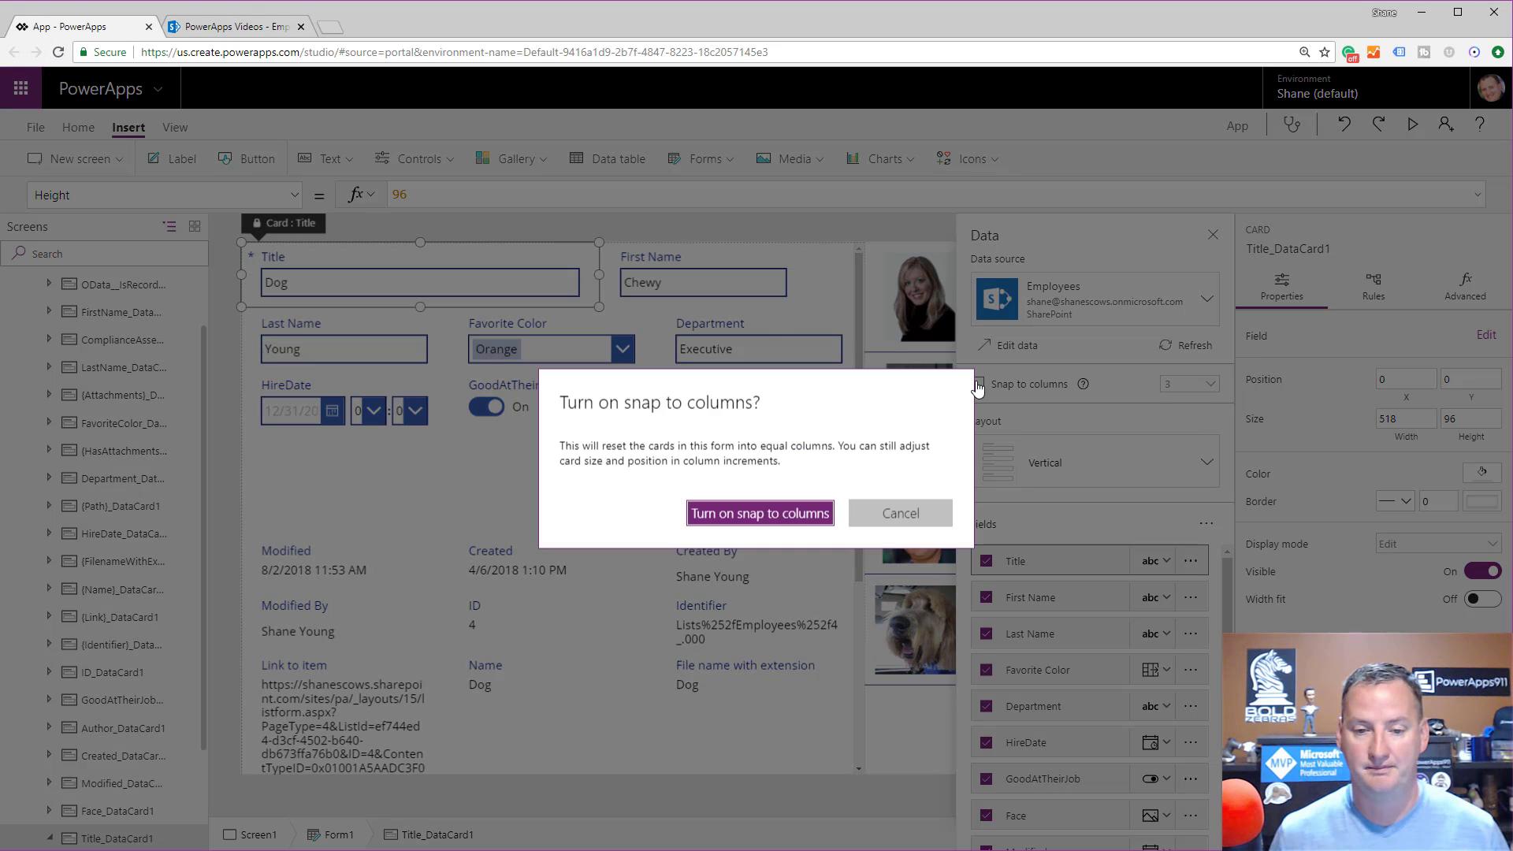
pyautogui.click(796, 518)
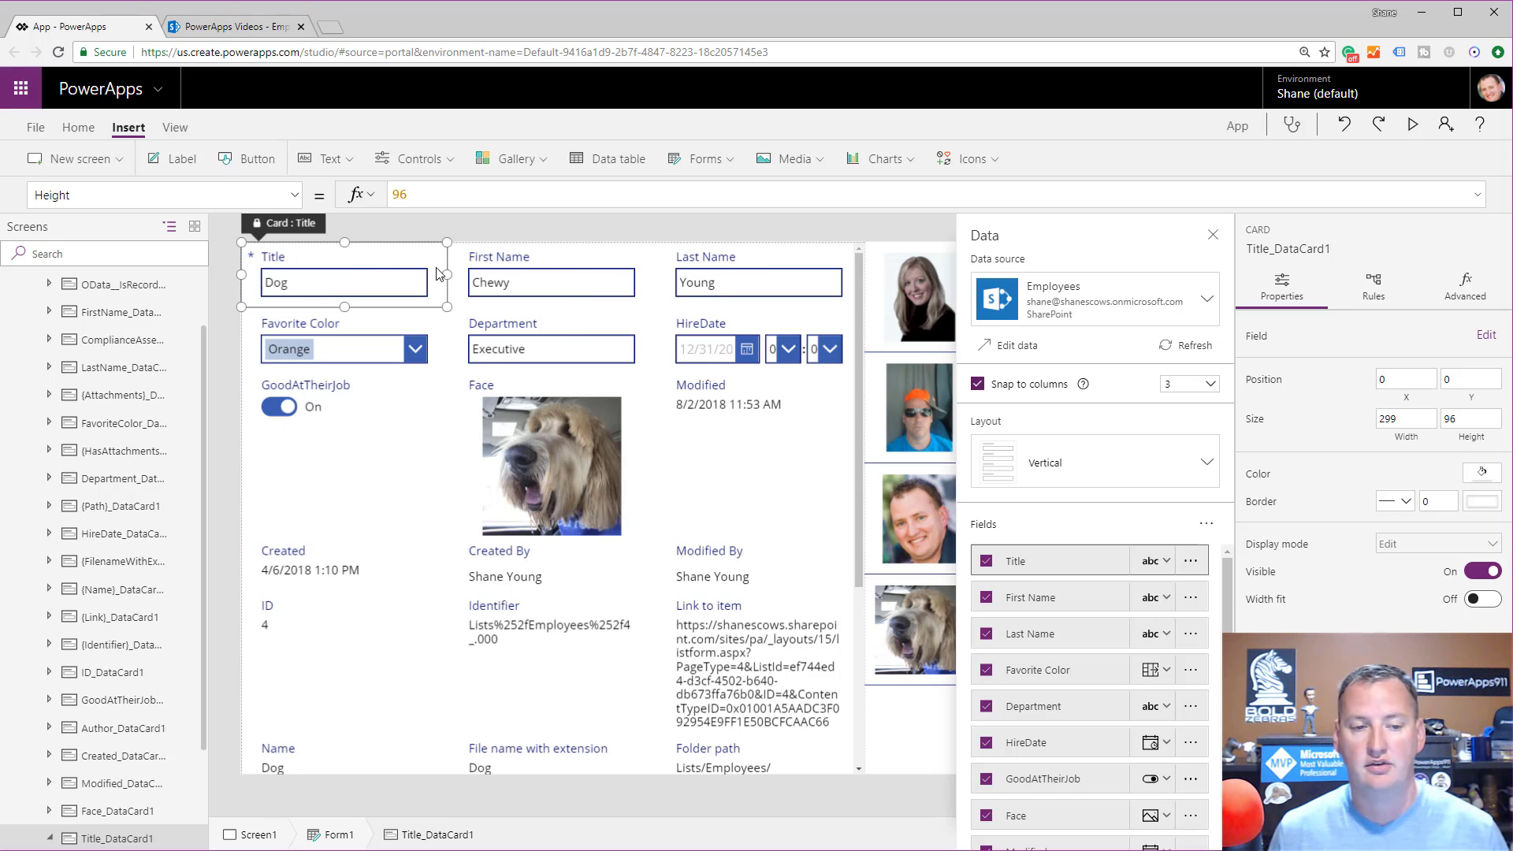
pyautogui.click(1211, 384)
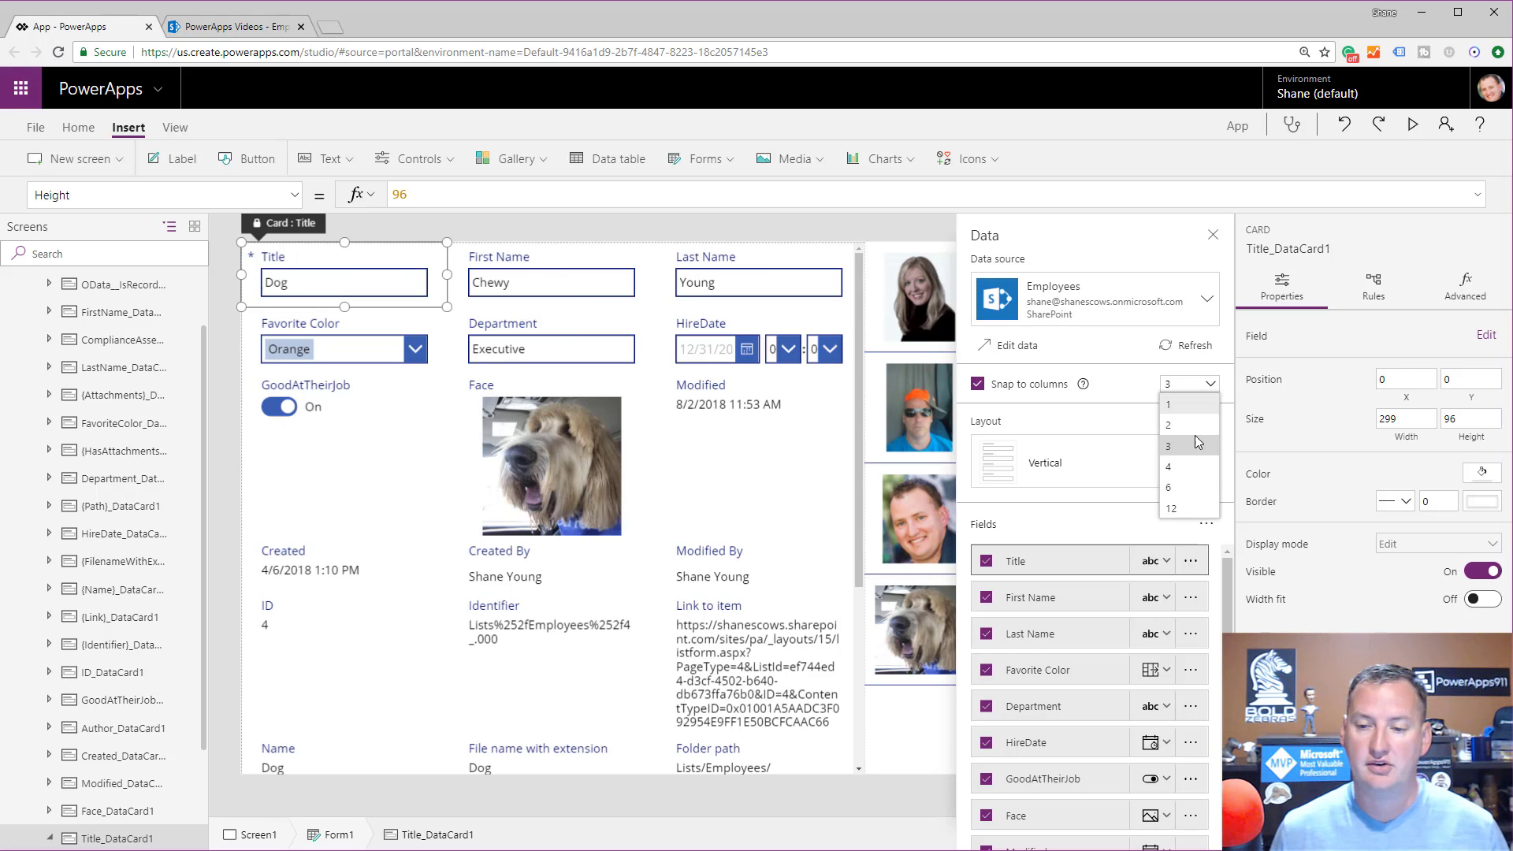
pyautogui.click(1187, 488)
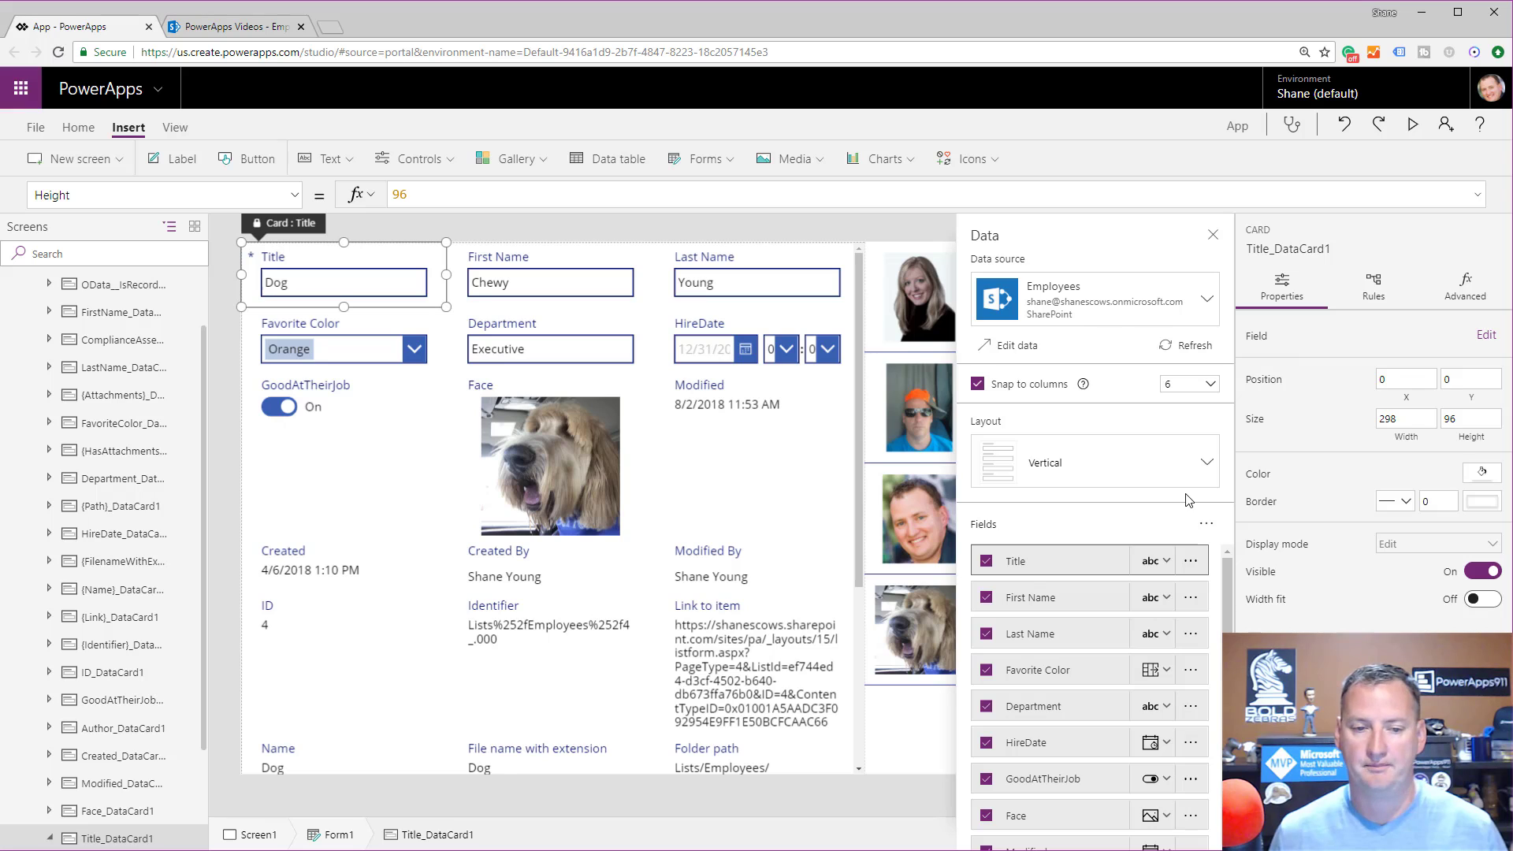
pyautogui.click(1213, 236)
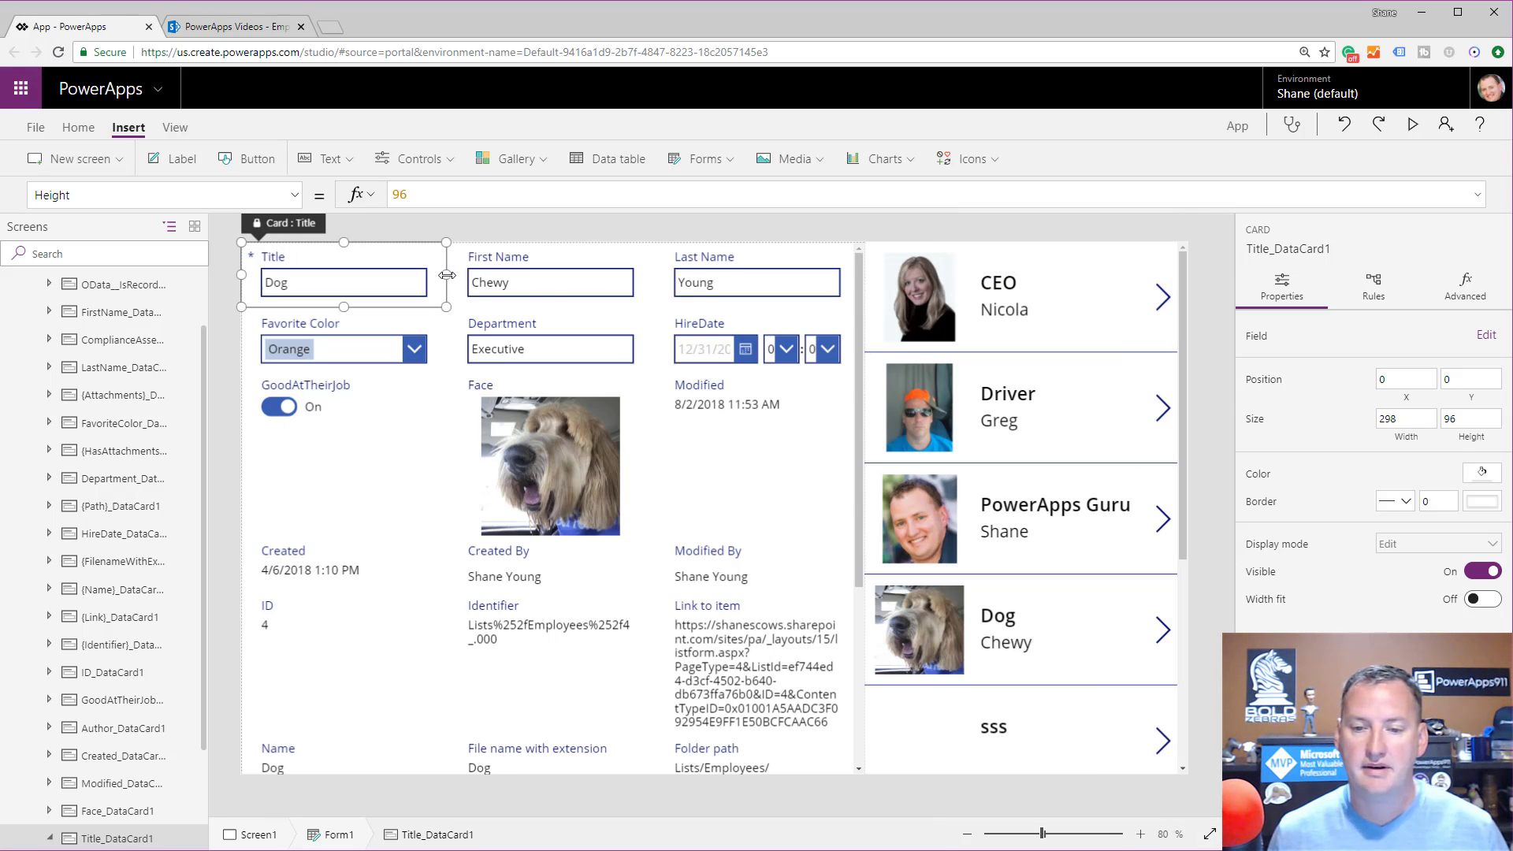
# Step: Widen the Title and First Name cards to 447 each so the two share the form's first row
pyautogui.moveTo(447, 274); pyautogui.dragTo(505, 276)
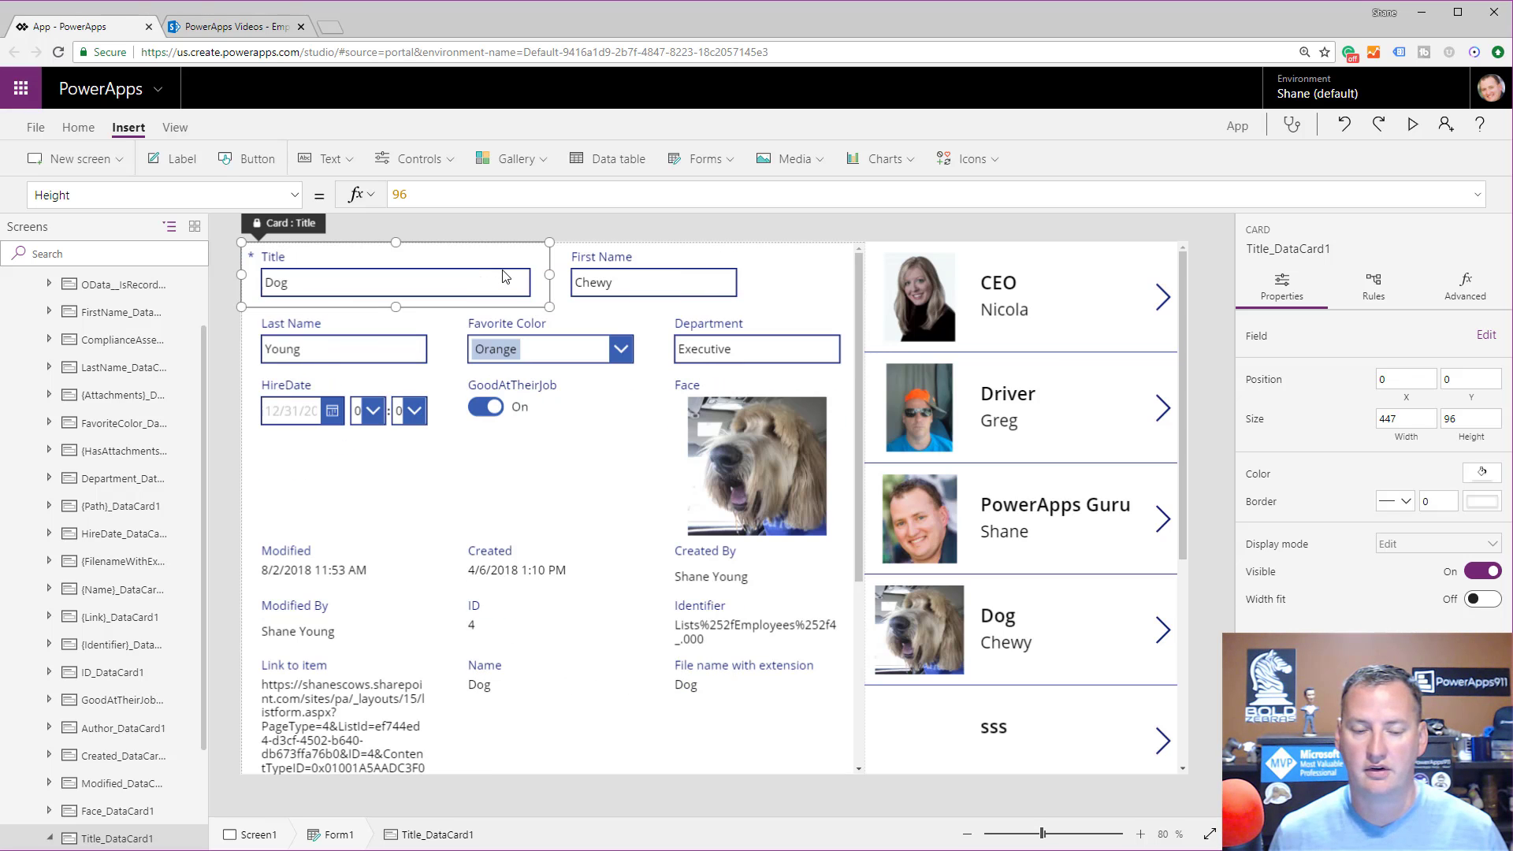
pyautogui.click(752, 274)
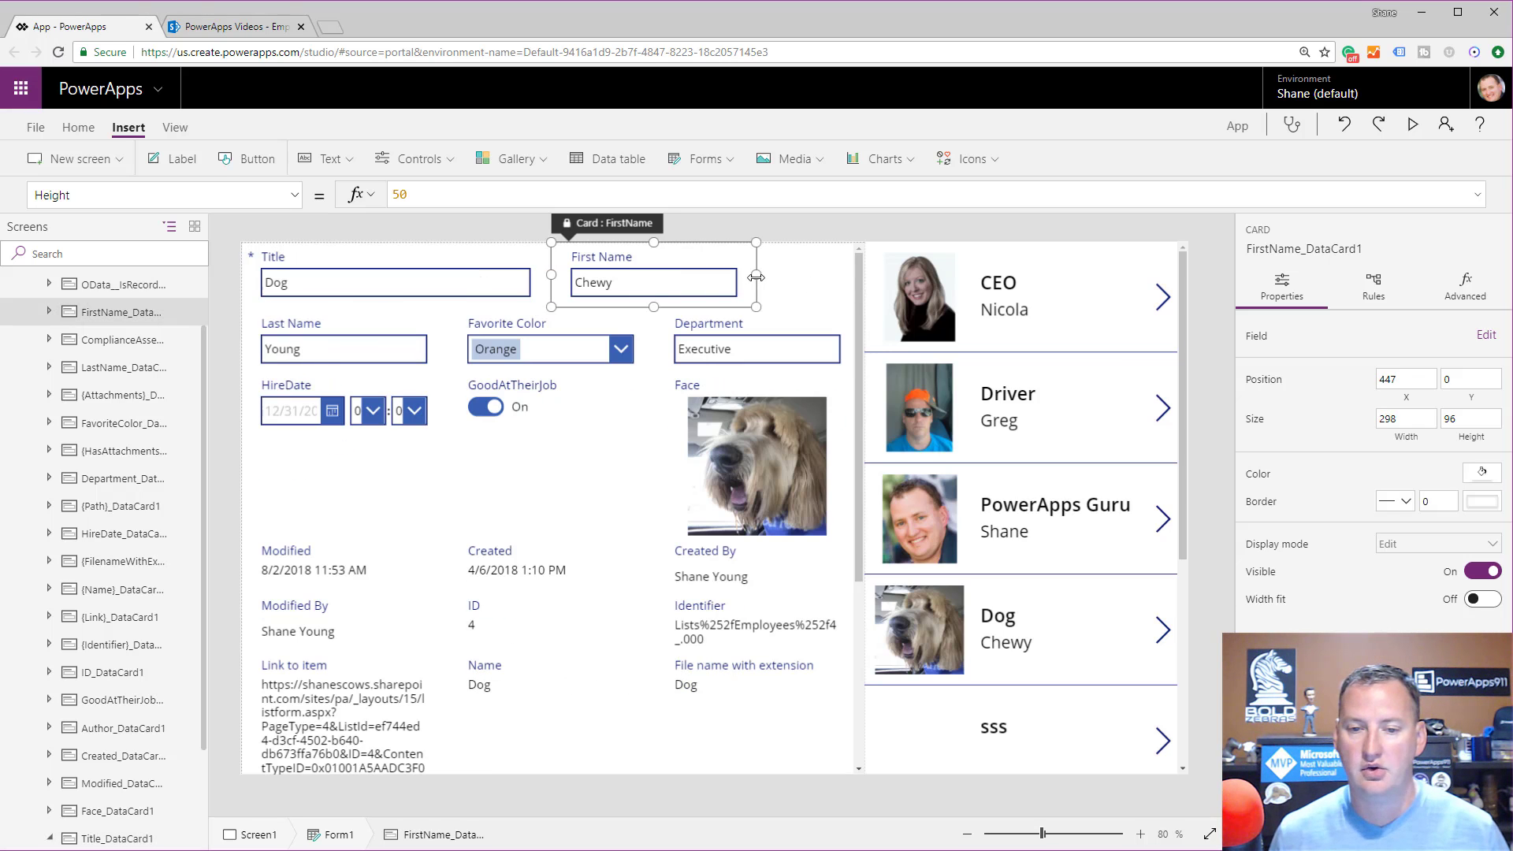
pyautogui.moveTo(756, 277); pyautogui.dragTo(820, 289)
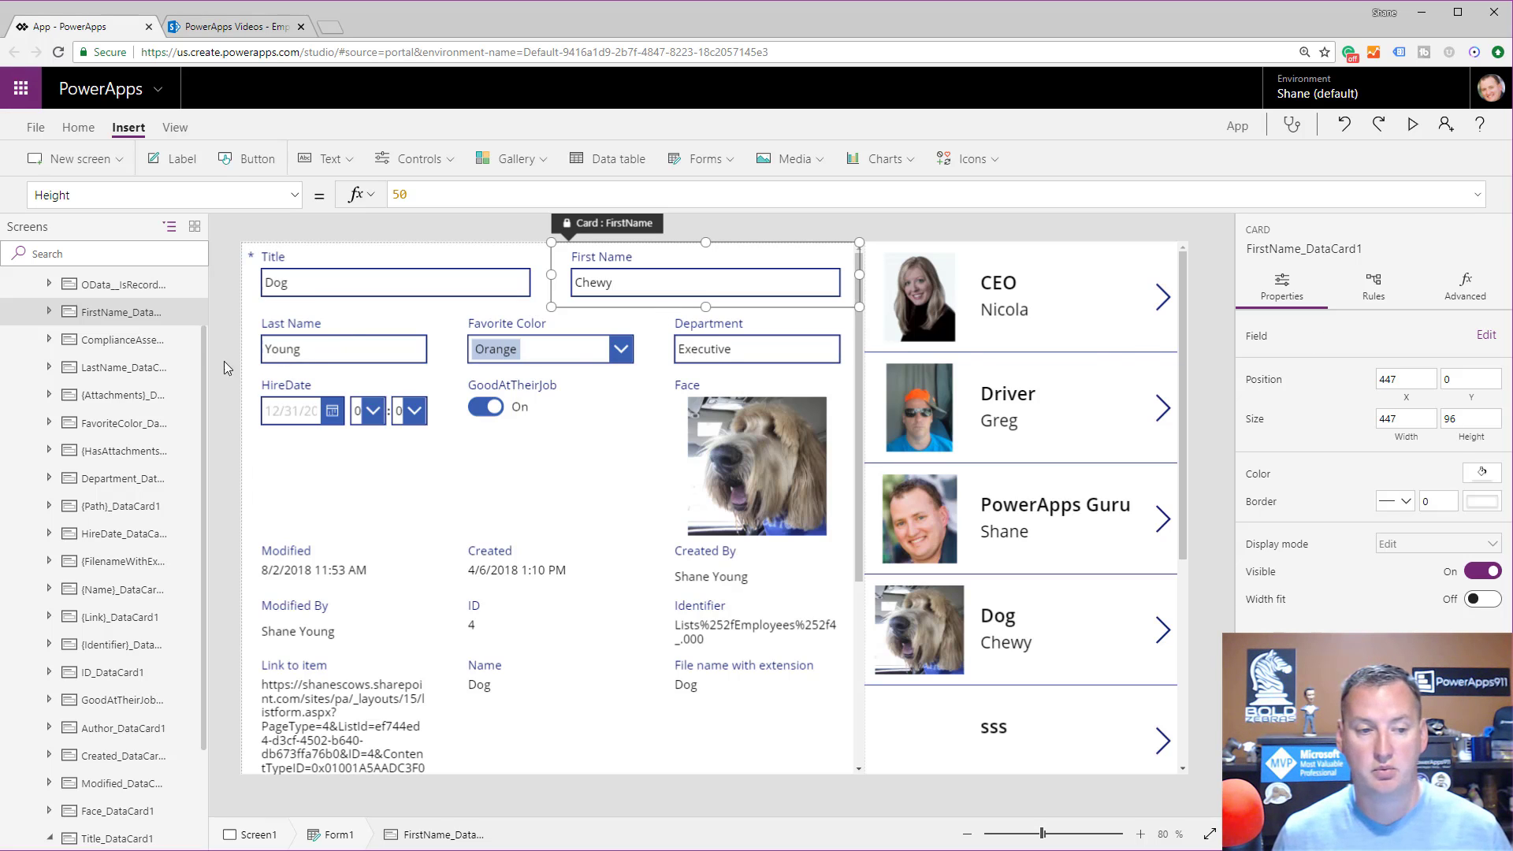
# Step: Reopen the form's field settings and review the available snap-to-columns counts
pyautogui.scroll(2, 96, 337)
pyautogui.click(77, 308)
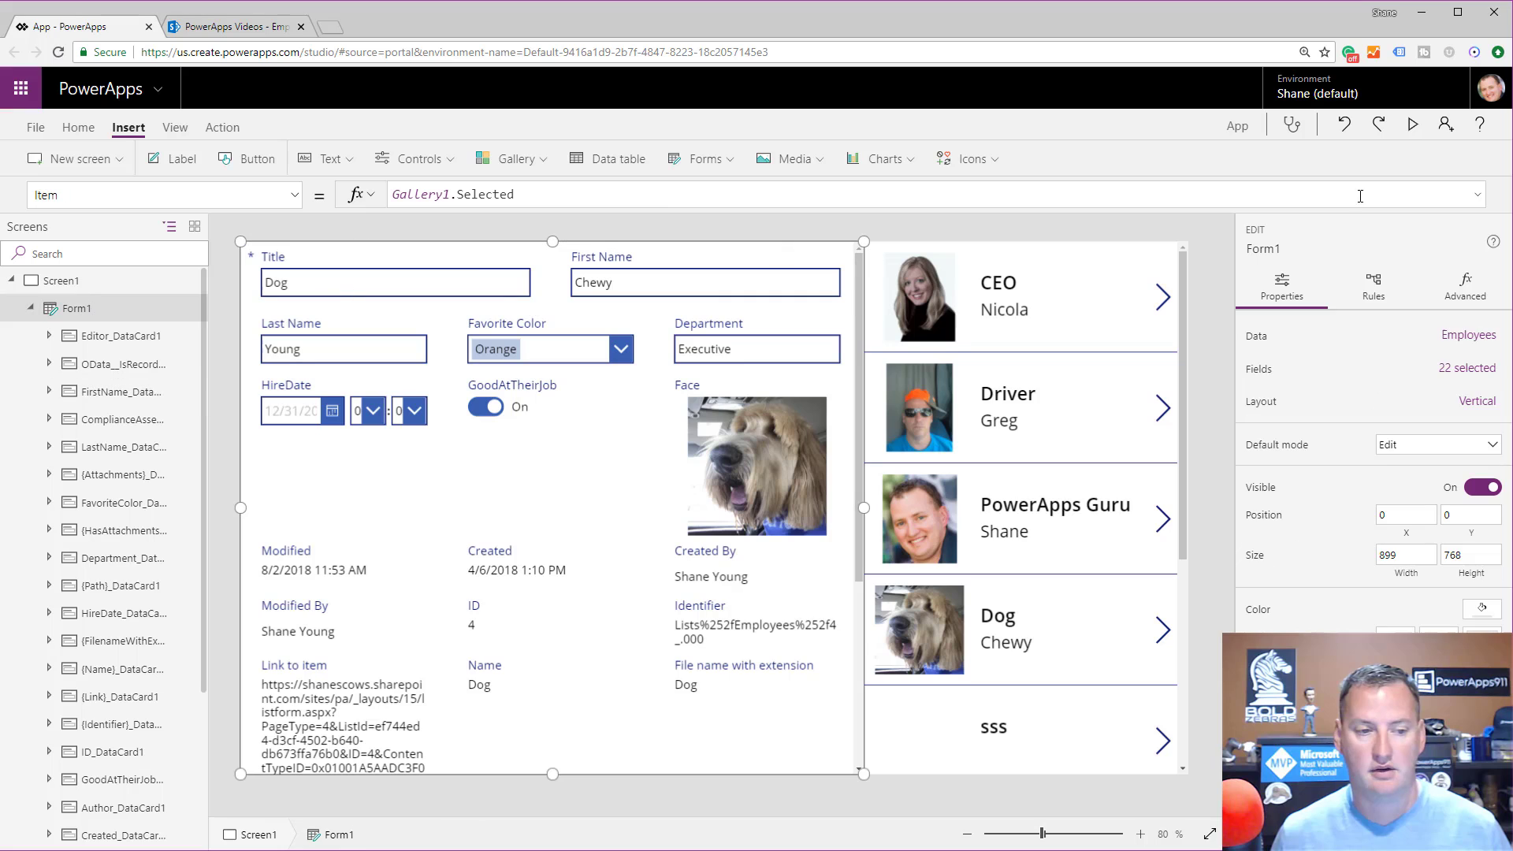
pyautogui.click(1463, 370)
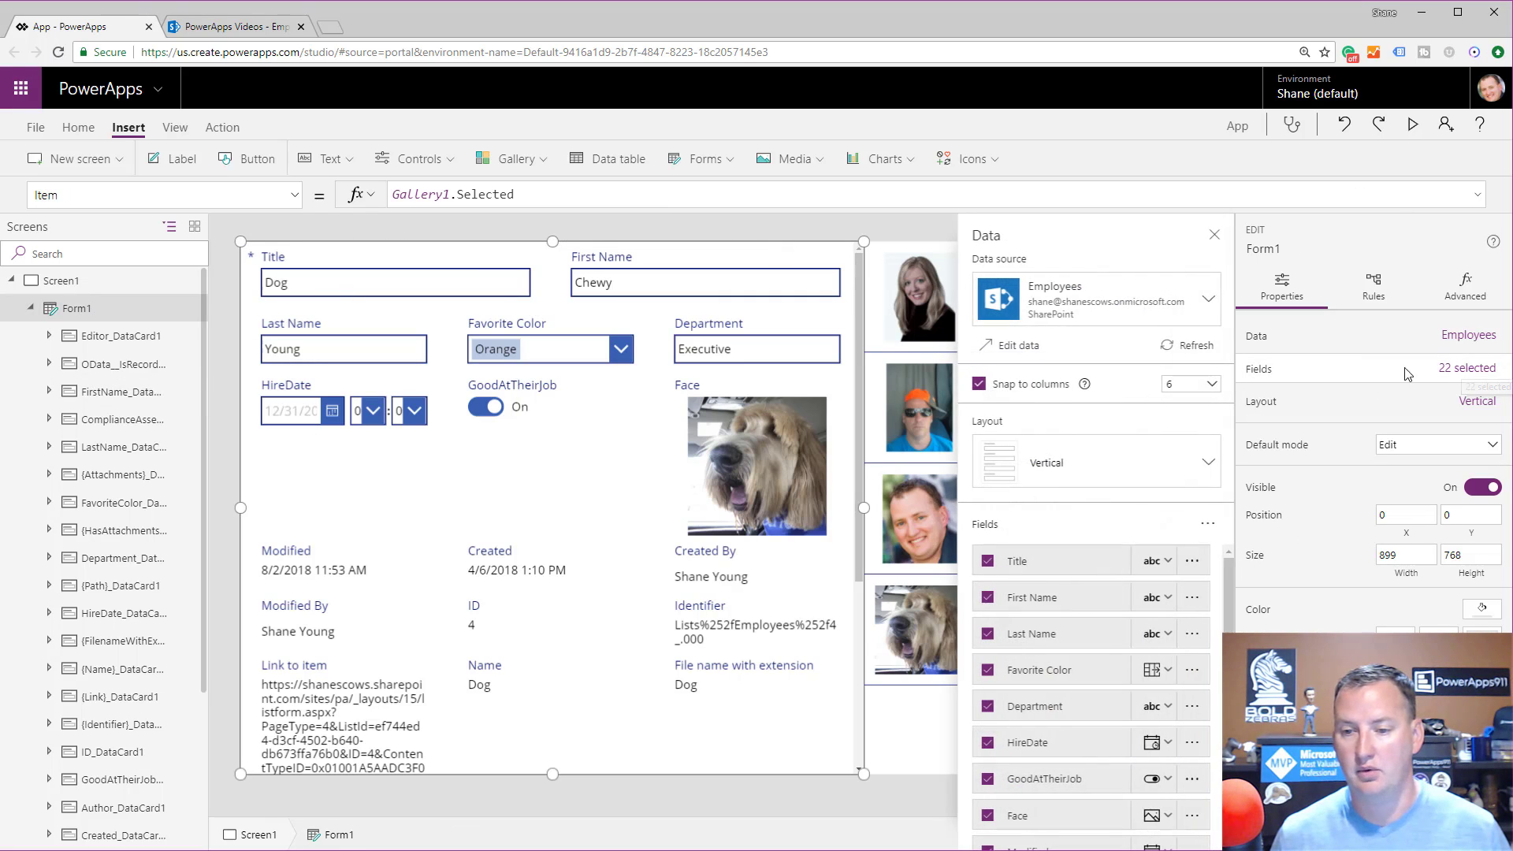
pyautogui.click(1204, 383)
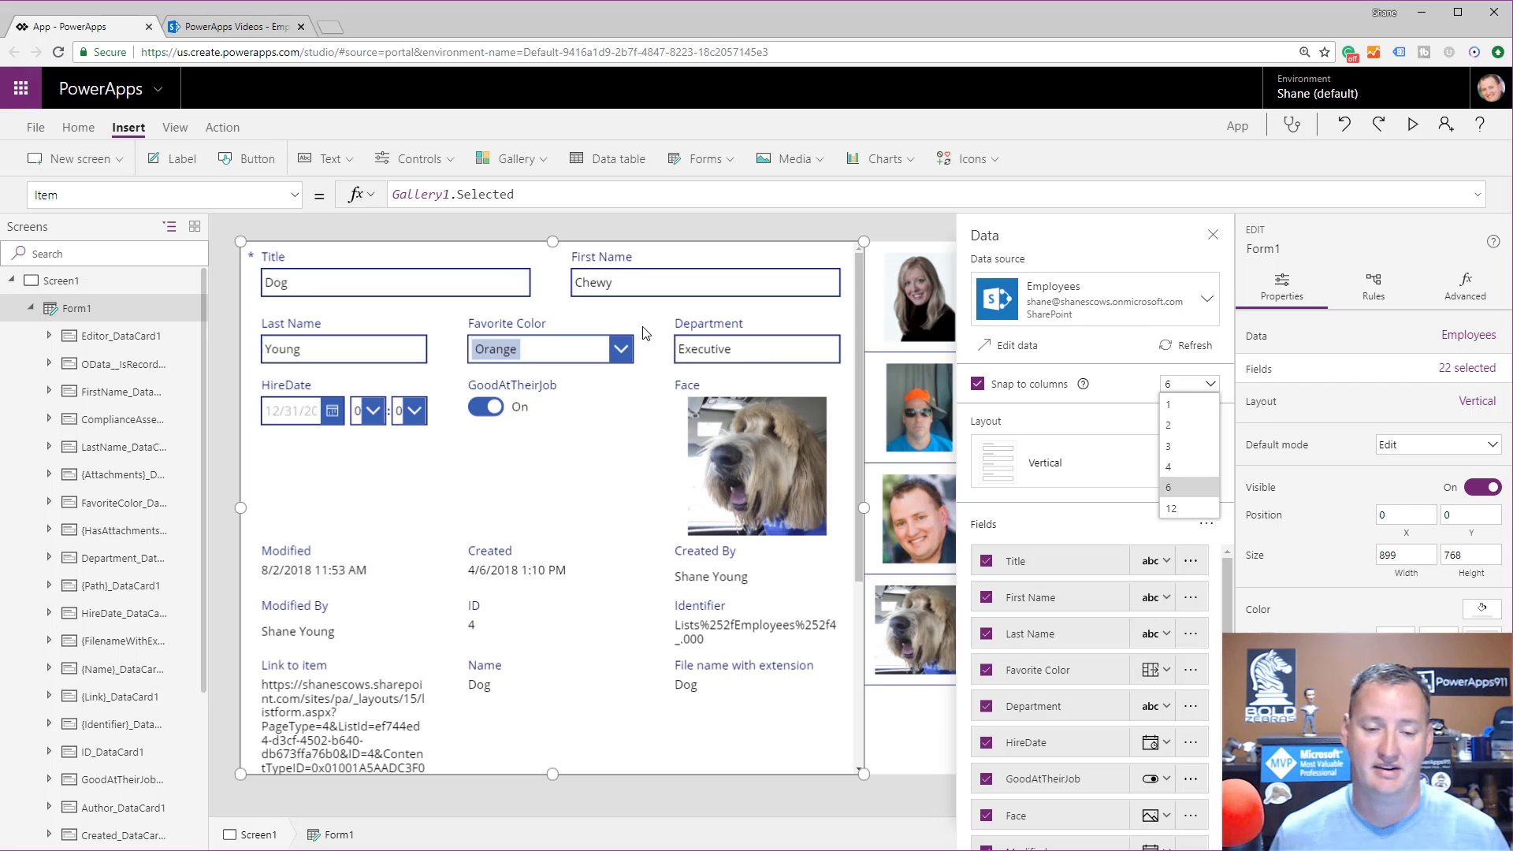
# Step: Try nudging the Title card's width slightly in both directions with six-column snapping on
pyautogui.click(550, 276)
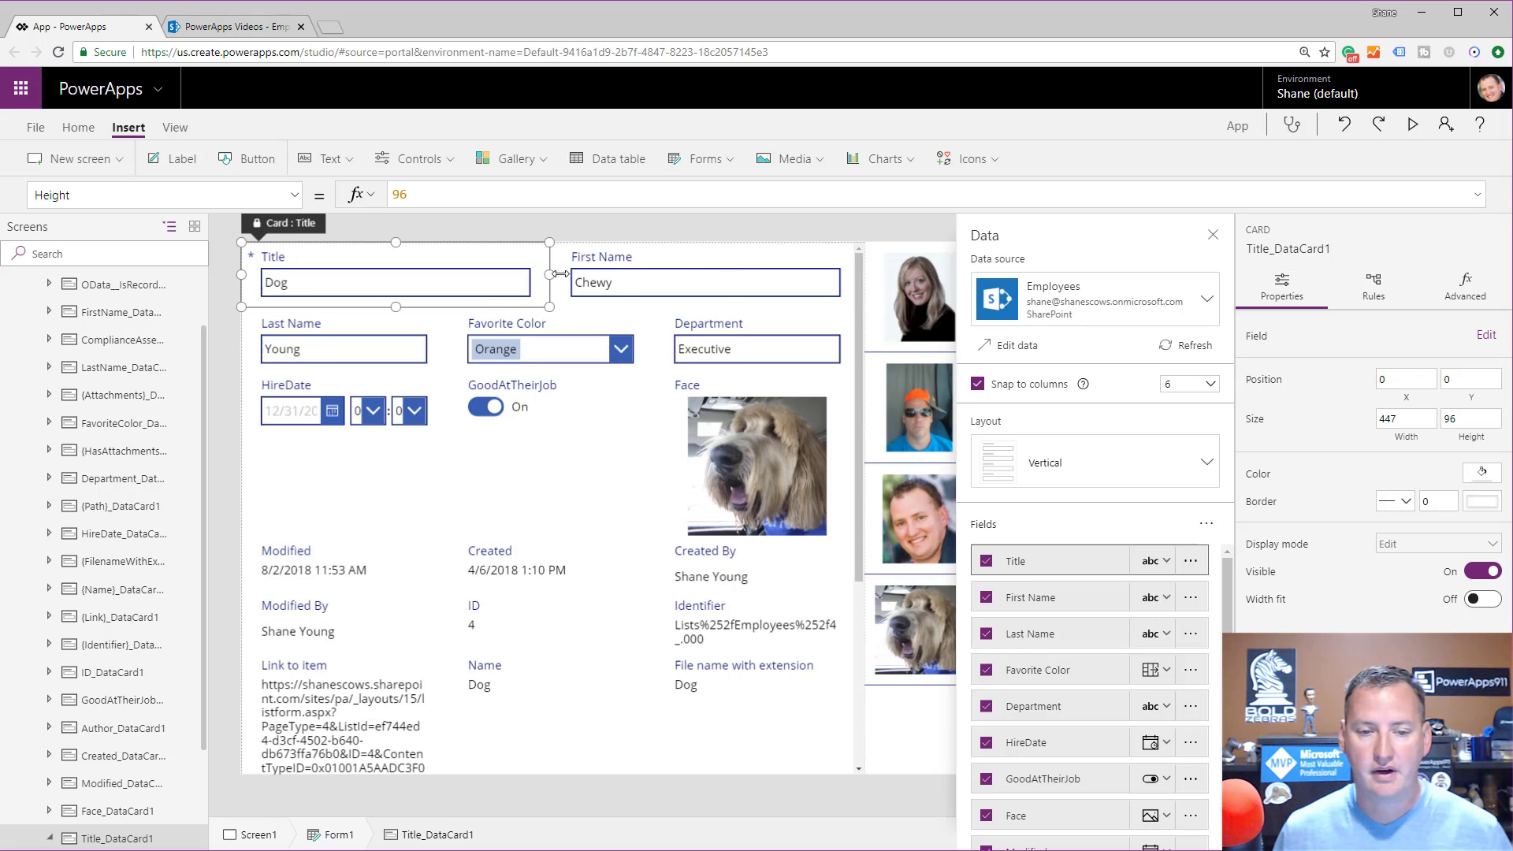
pyautogui.moveTo(561, 274)
pyautogui.mouseDown()
pyautogui.moveTo(646, 277)
pyautogui.moveTo(542, 288)
pyautogui.mouseUp()
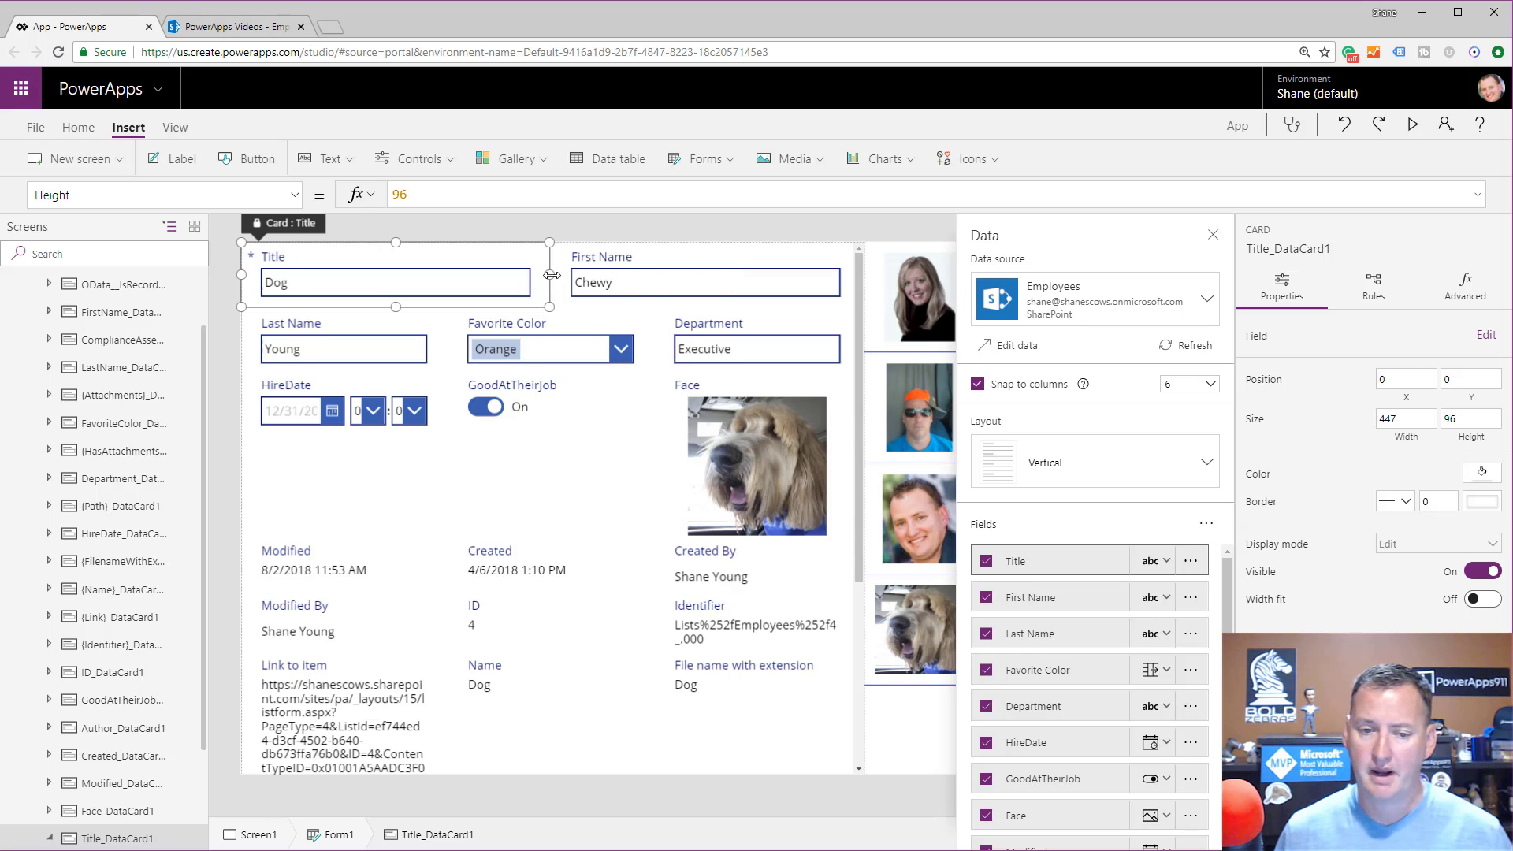
pyautogui.moveTo(552, 275)
pyautogui.mouseDown()
pyautogui.moveTo(832, 276)
pyautogui.moveTo(565, 280)
pyautogui.mouseUp()
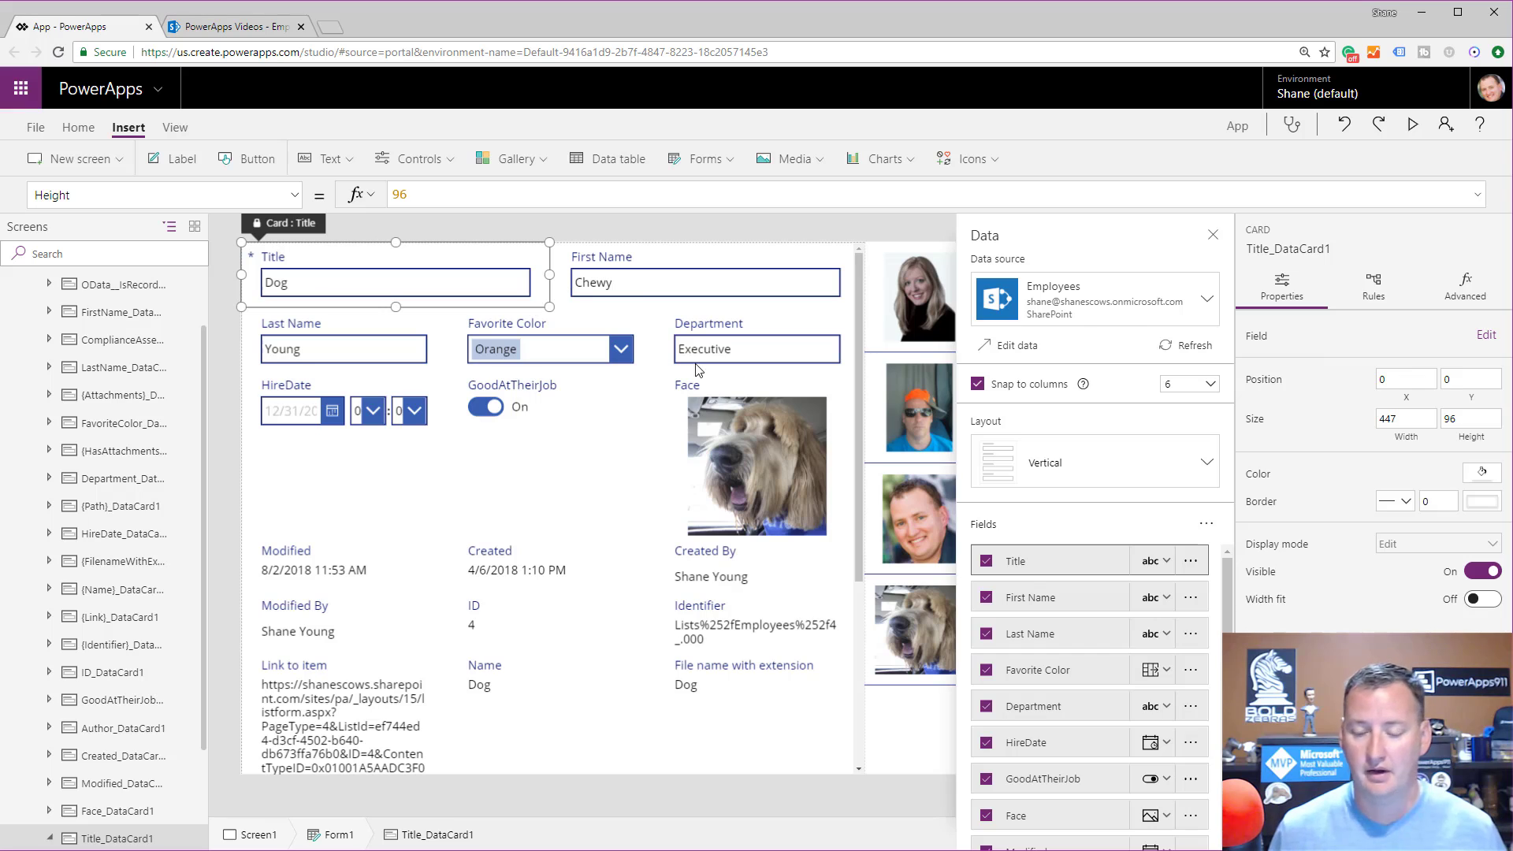
# Step: Add a custom card to the form and move it directly after Title in the field order
pyautogui.click(1207, 525)
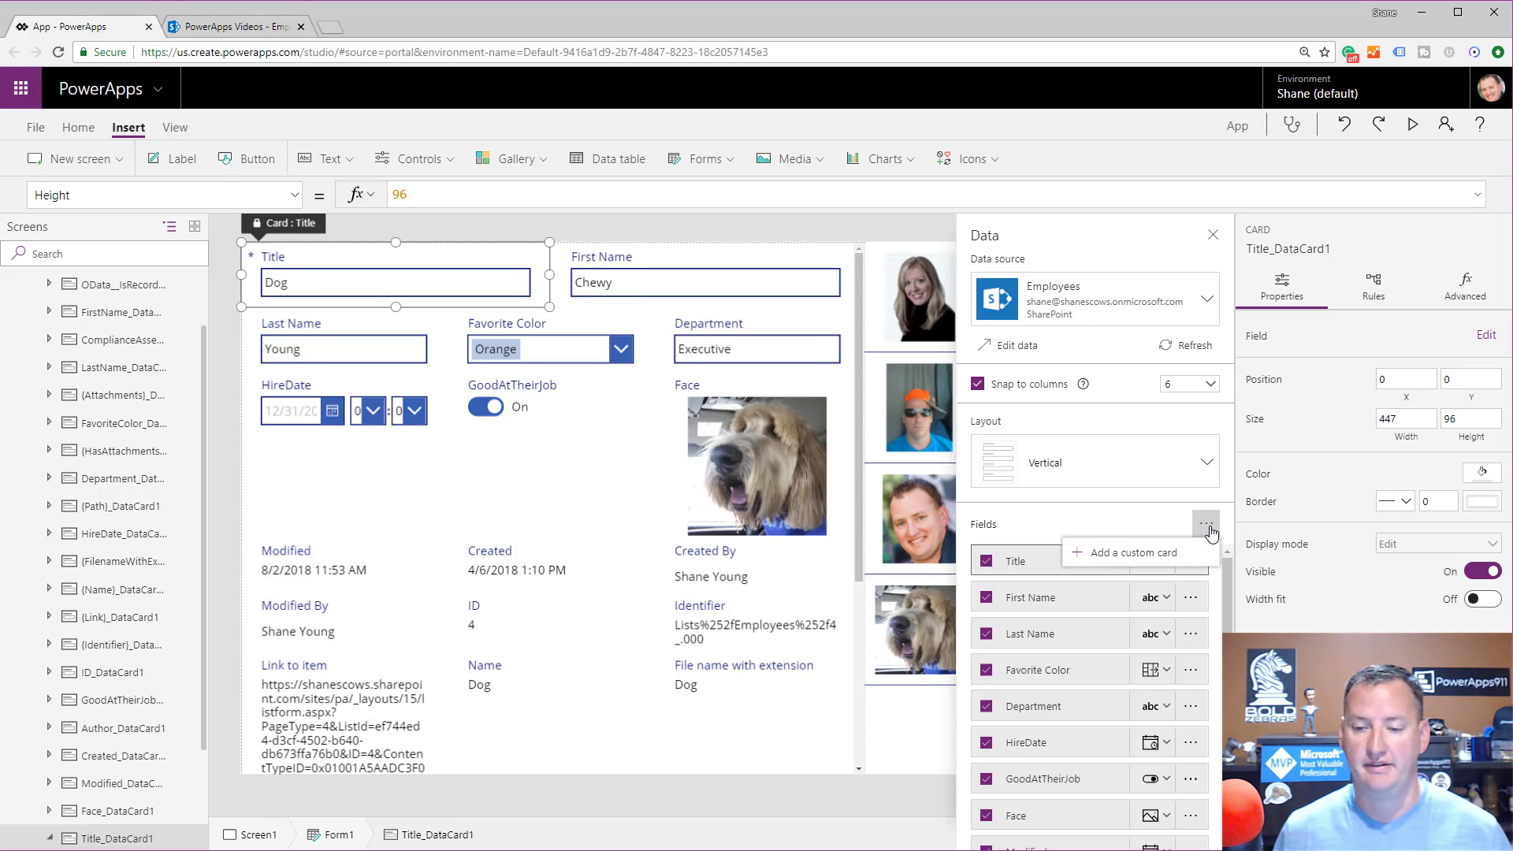
pyautogui.click(1135, 566)
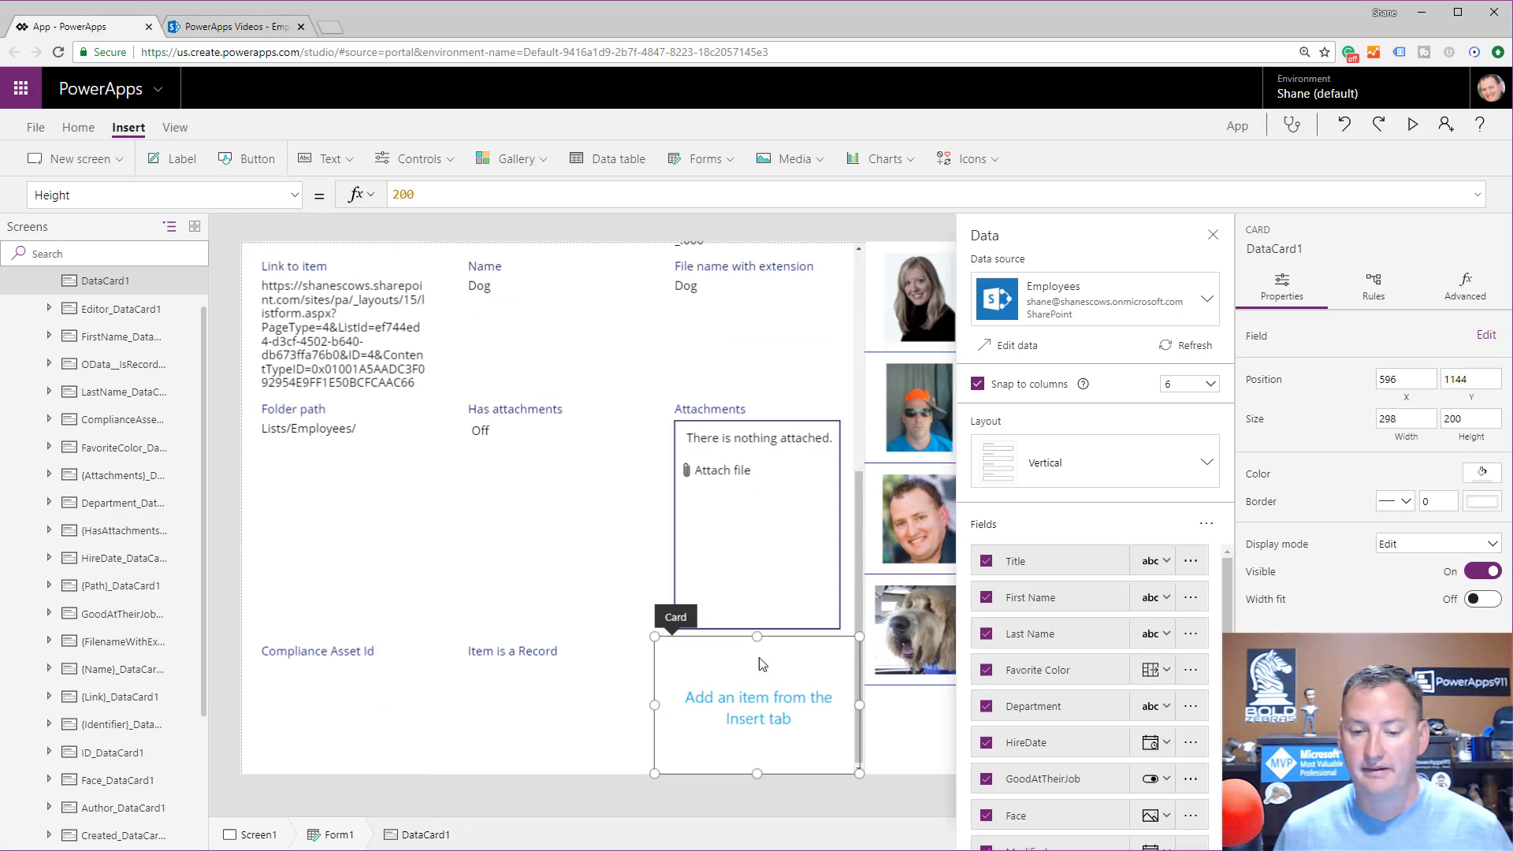
pyautogui.scroll(-6, 1072, 721)
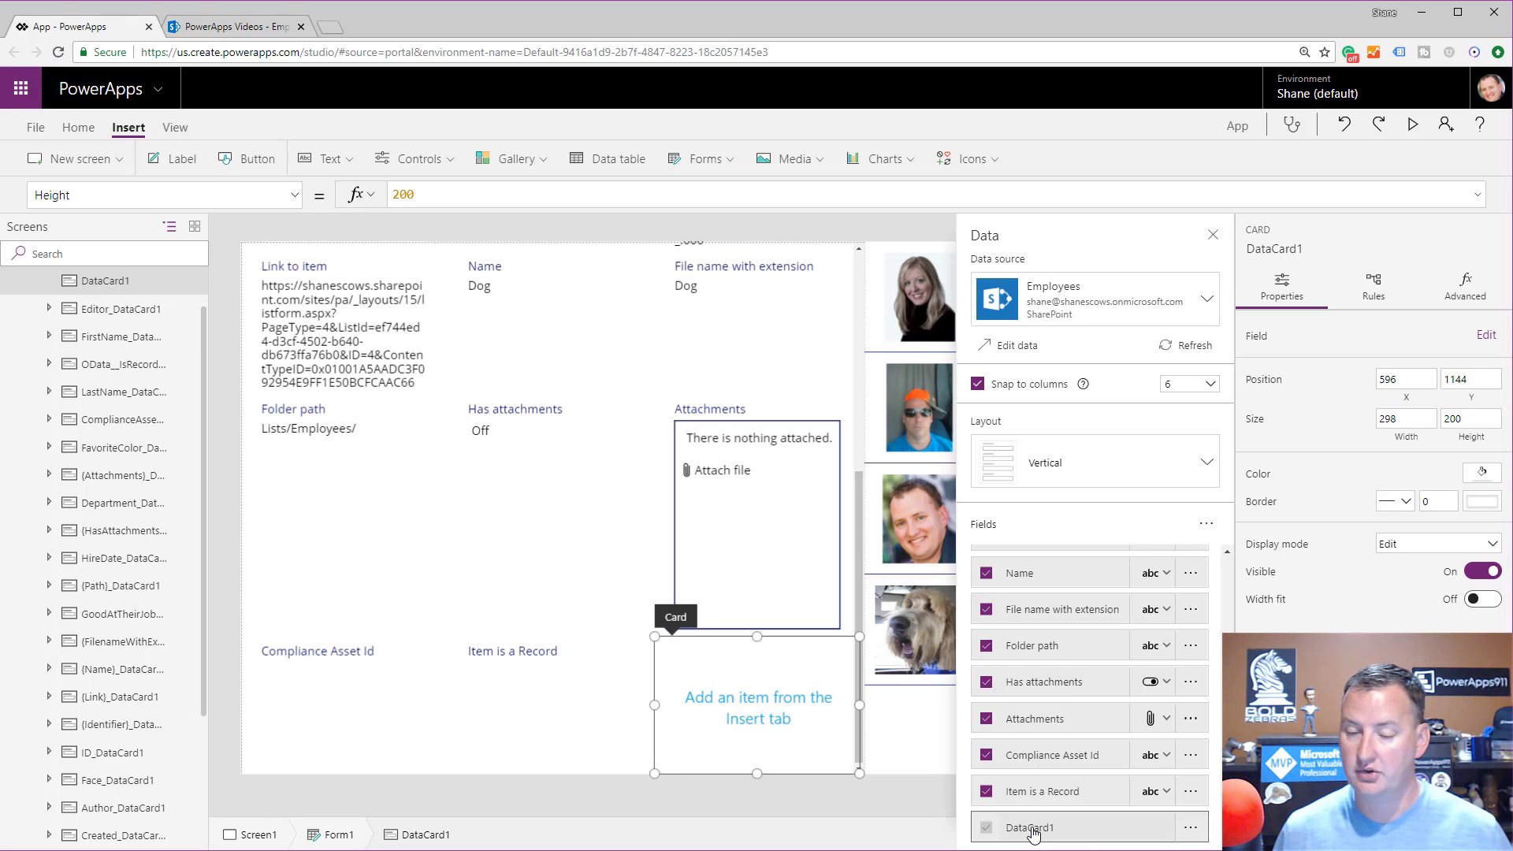
pyautogui.moveTo(1034, 833); pyautogui.dragTo(1054, 580)
pyautogui.scroll(5, 785, 446)
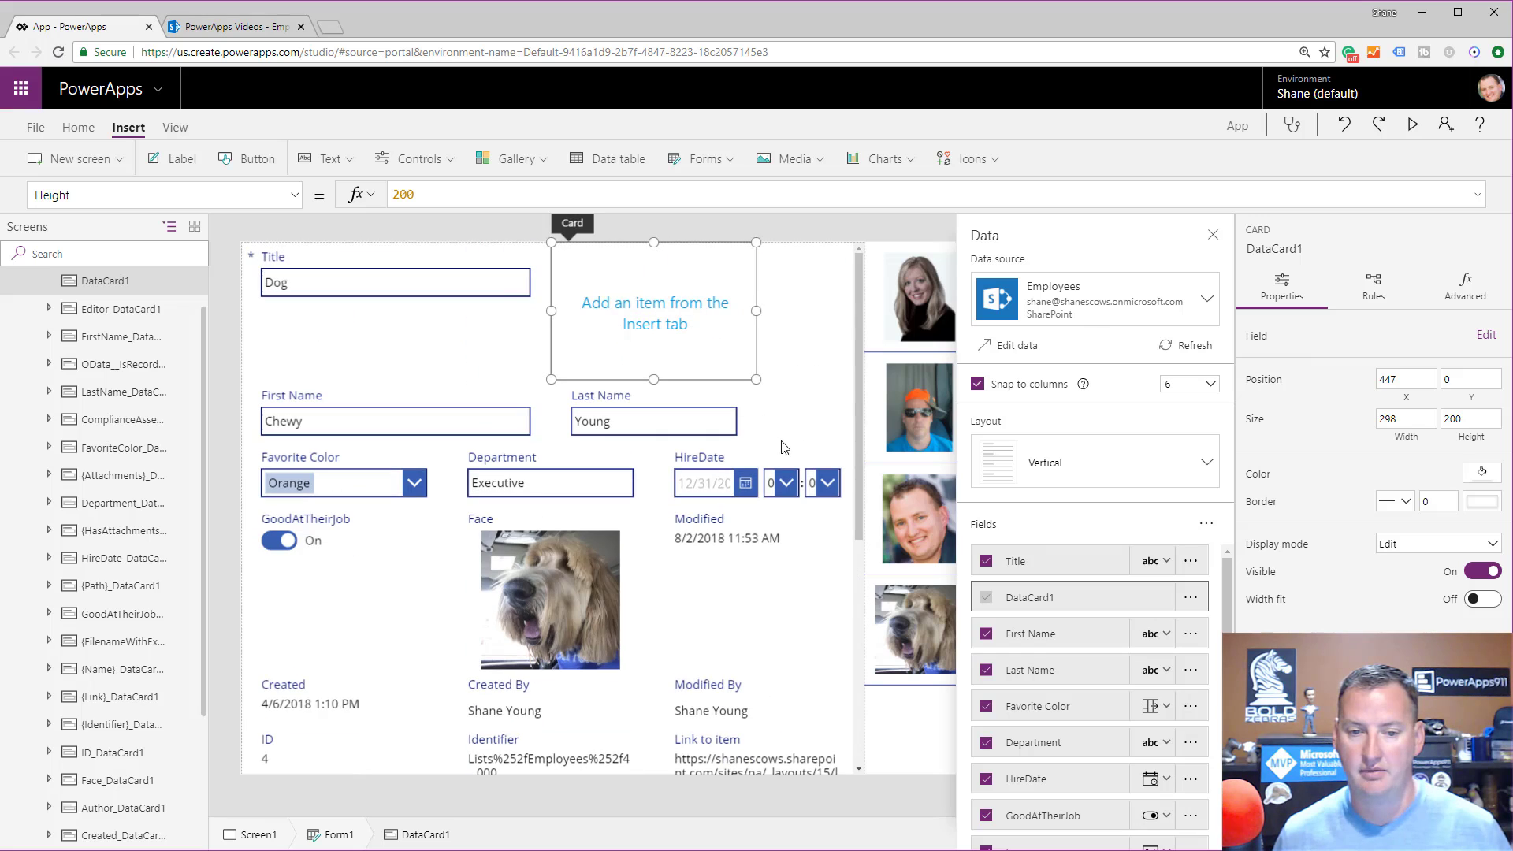
pyautogui.click(482, 262)
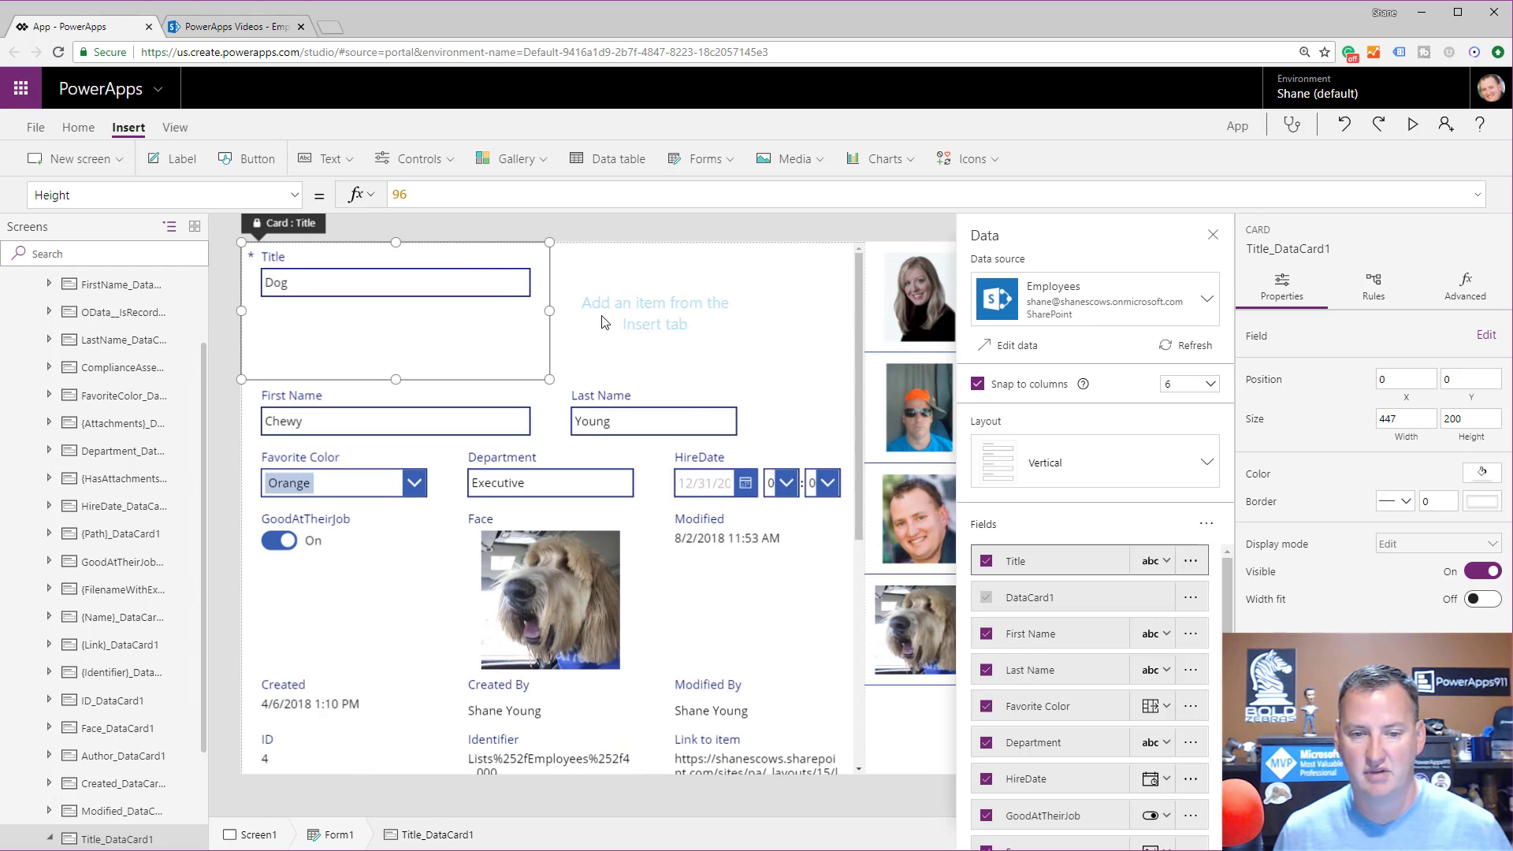
# Step: Widen the Title card to 596 and shorten the custom card beside it to a height of 148, checking the form in preview
pyautogui.moveTo(549, 311); pyautogui.dragTo(631, 319)
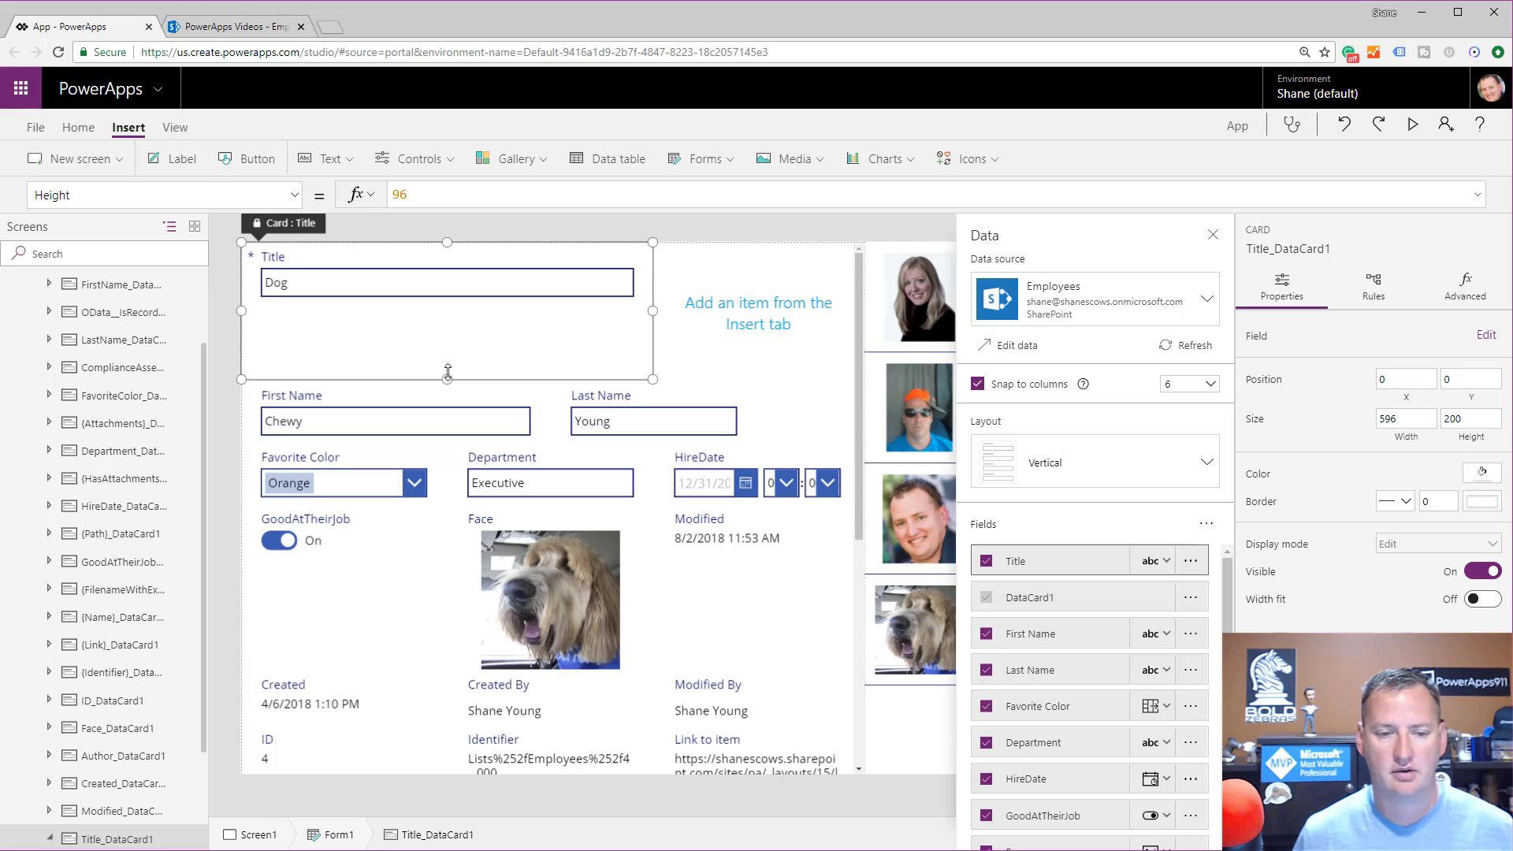
pyautogui.click(788, 351)
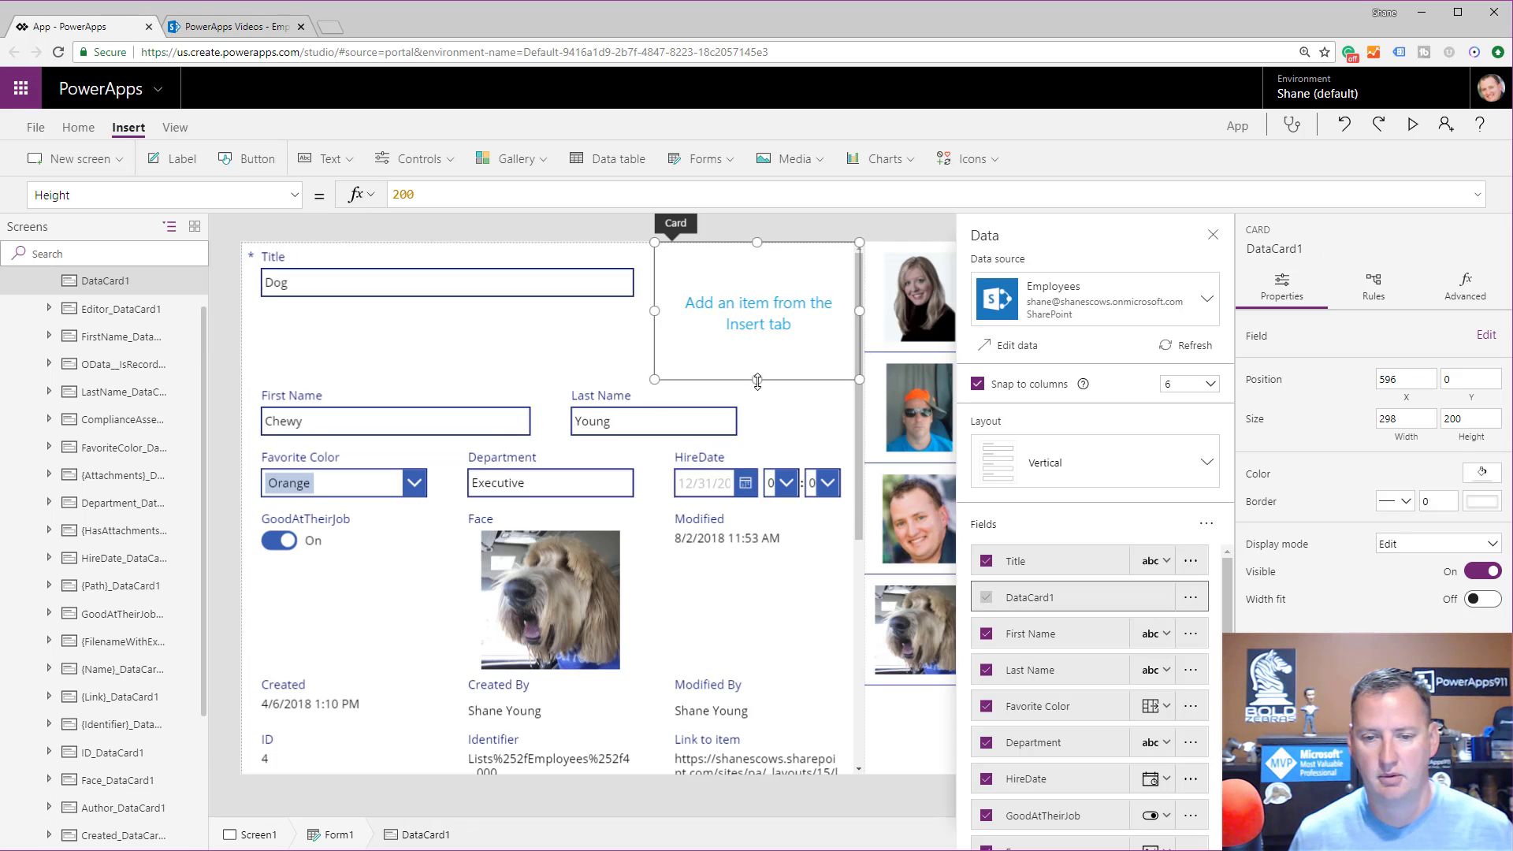
pyautogui.moveTo(757, 380); pyautogui.dragTo(758, 343)
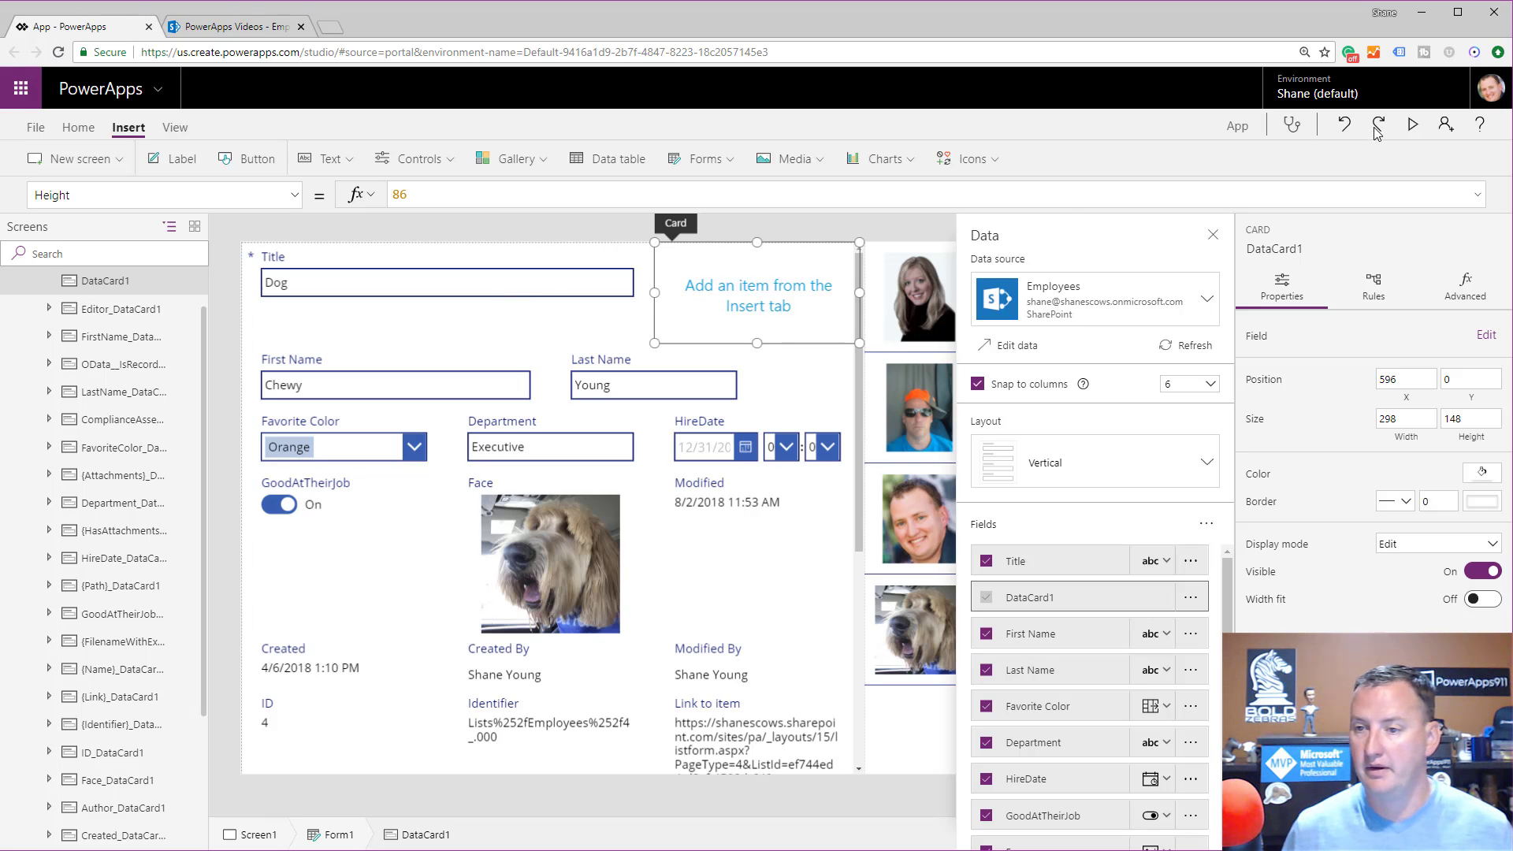
pyautogui.click(1413, 124)
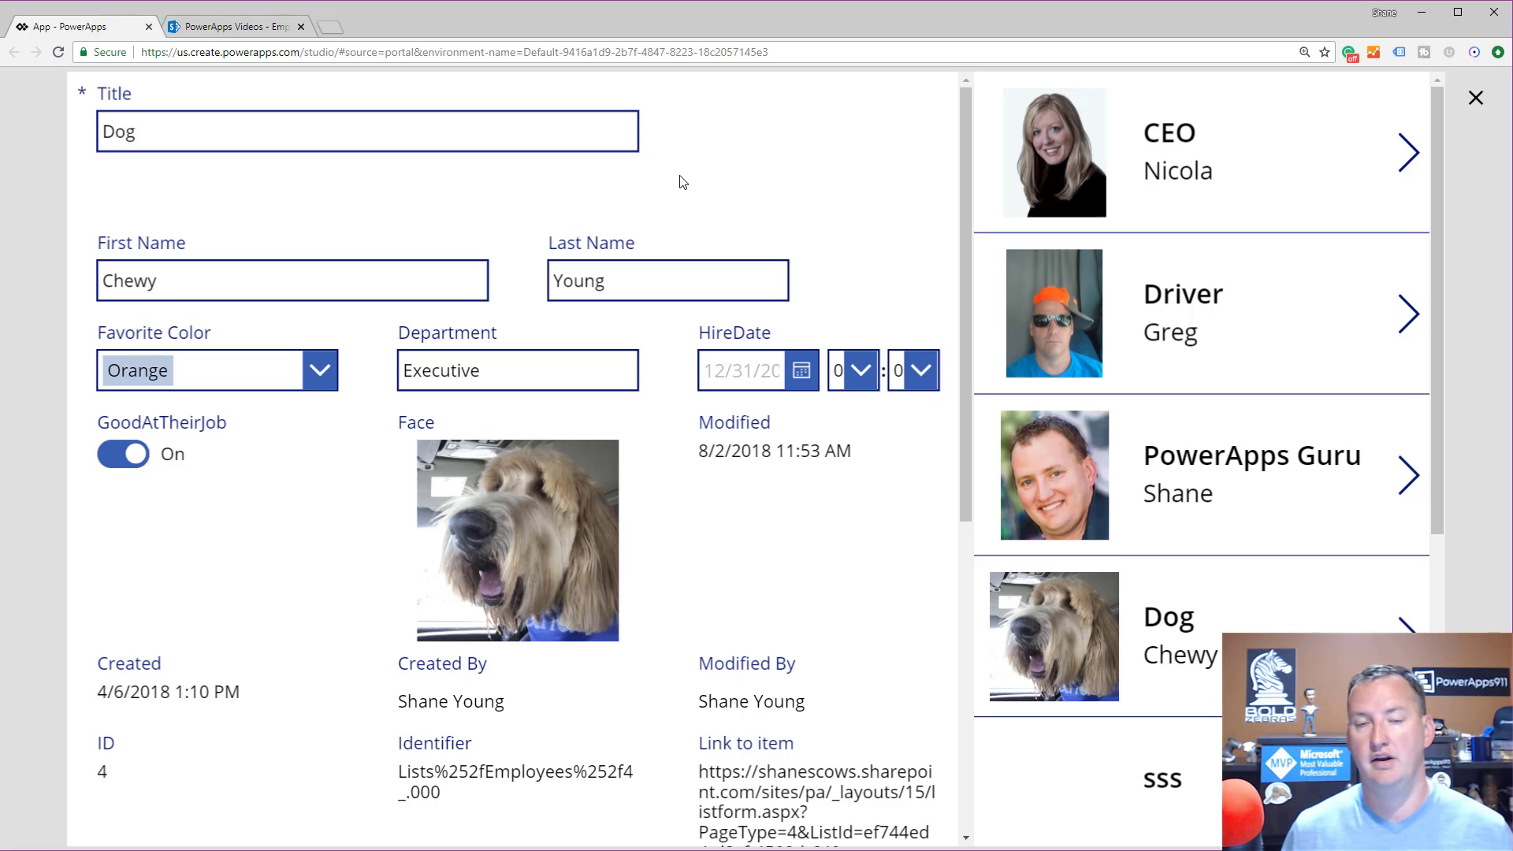
pyautogui.click(1476, 98)
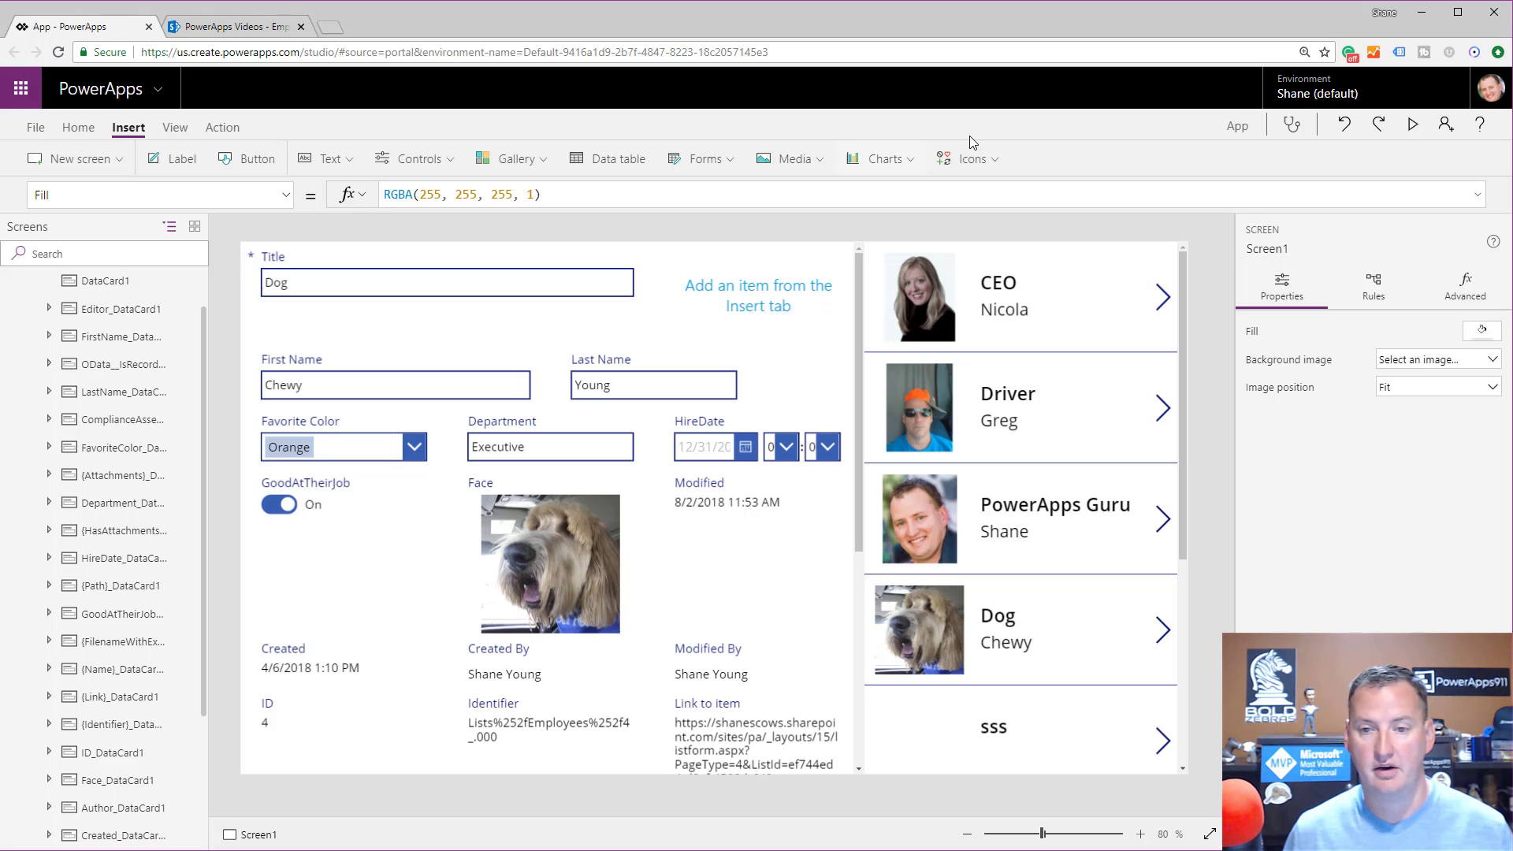
pyautogui.click(977, 168)
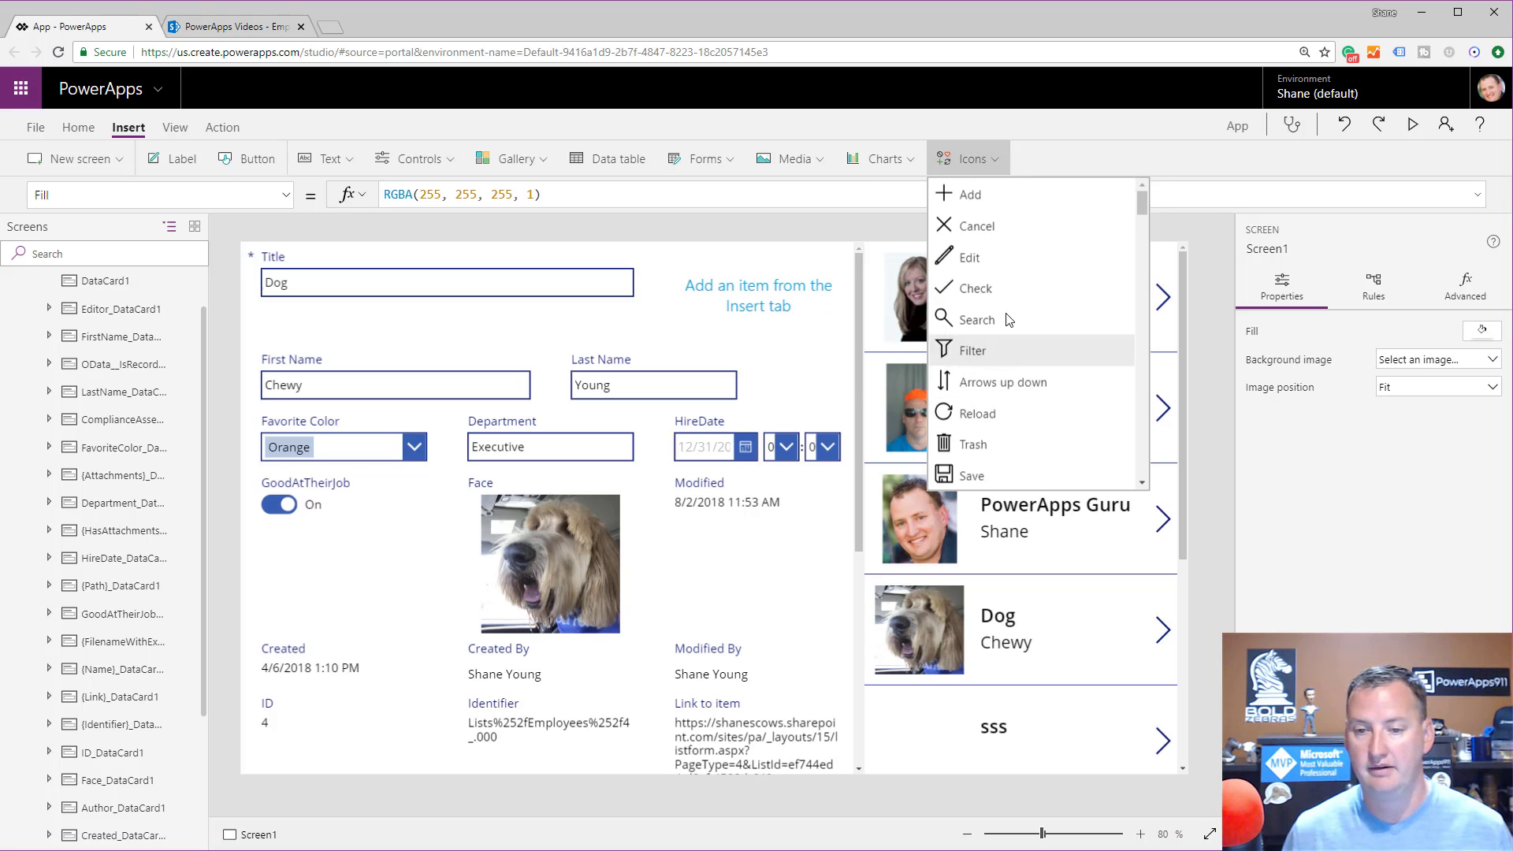
pyautogui.scroll(-3, 1005, 368)
pyautogui.scroll(-2, 1008, 374)
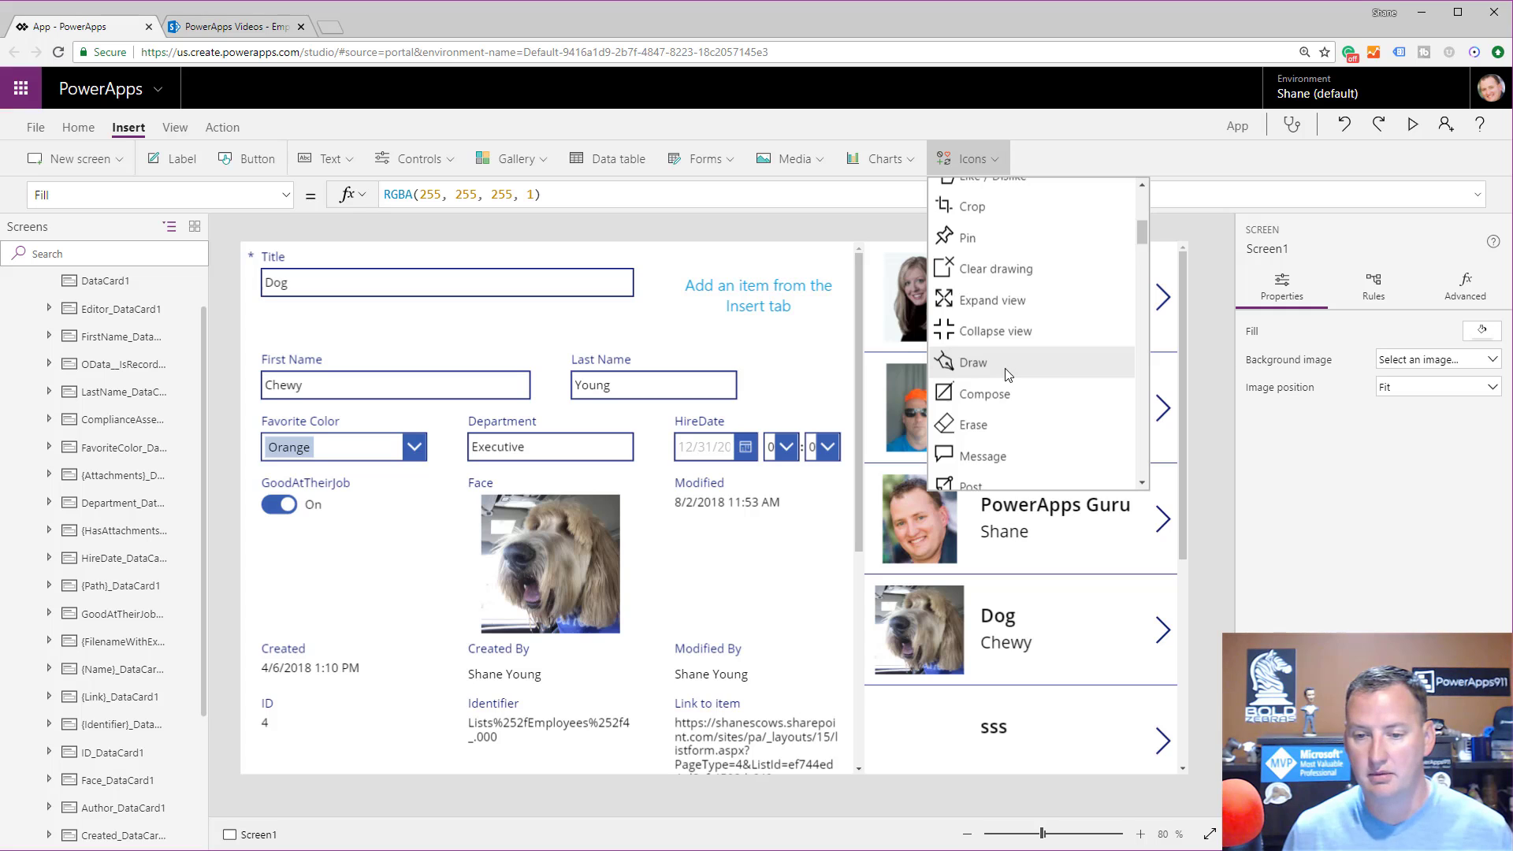
pyautogui.scroll(-10, 1005, 371)
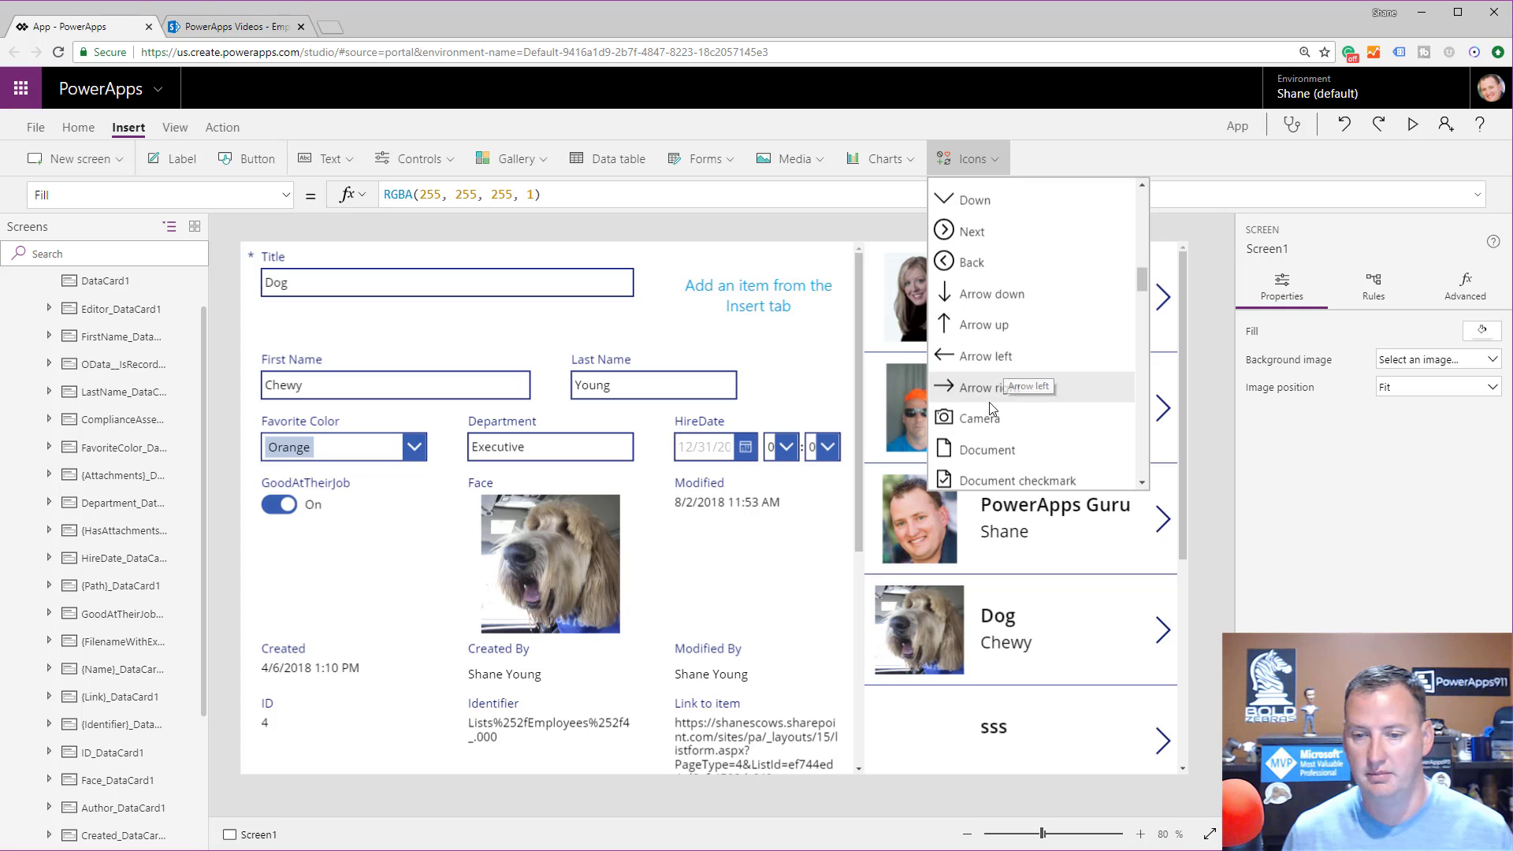
pyautogui.scroll(-4, 997, 403)
pyautogui.click(1014, 395)
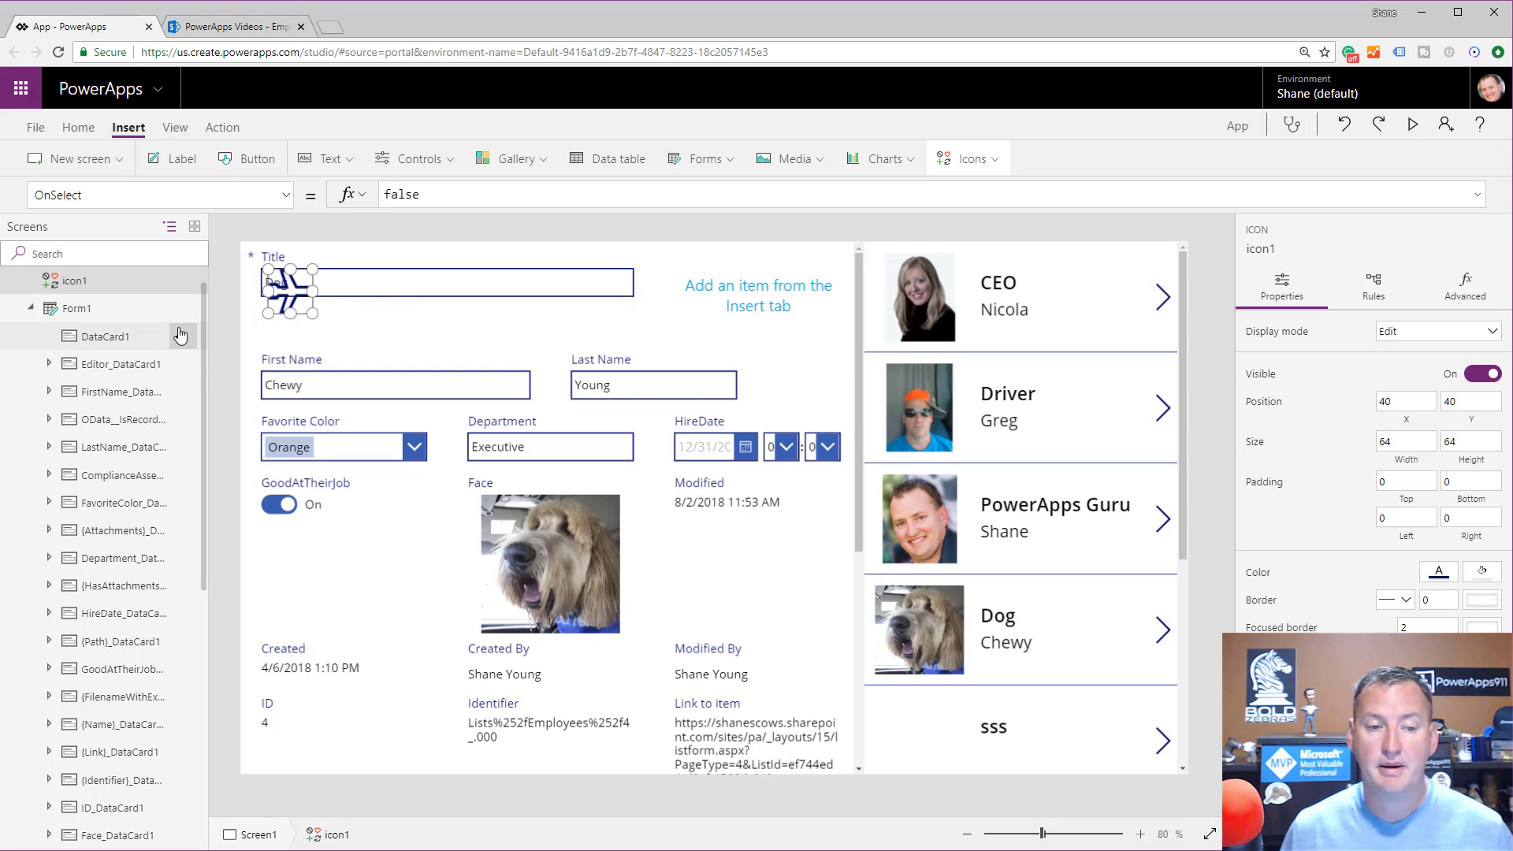
pyautogui.scroll(1, 111, 347)
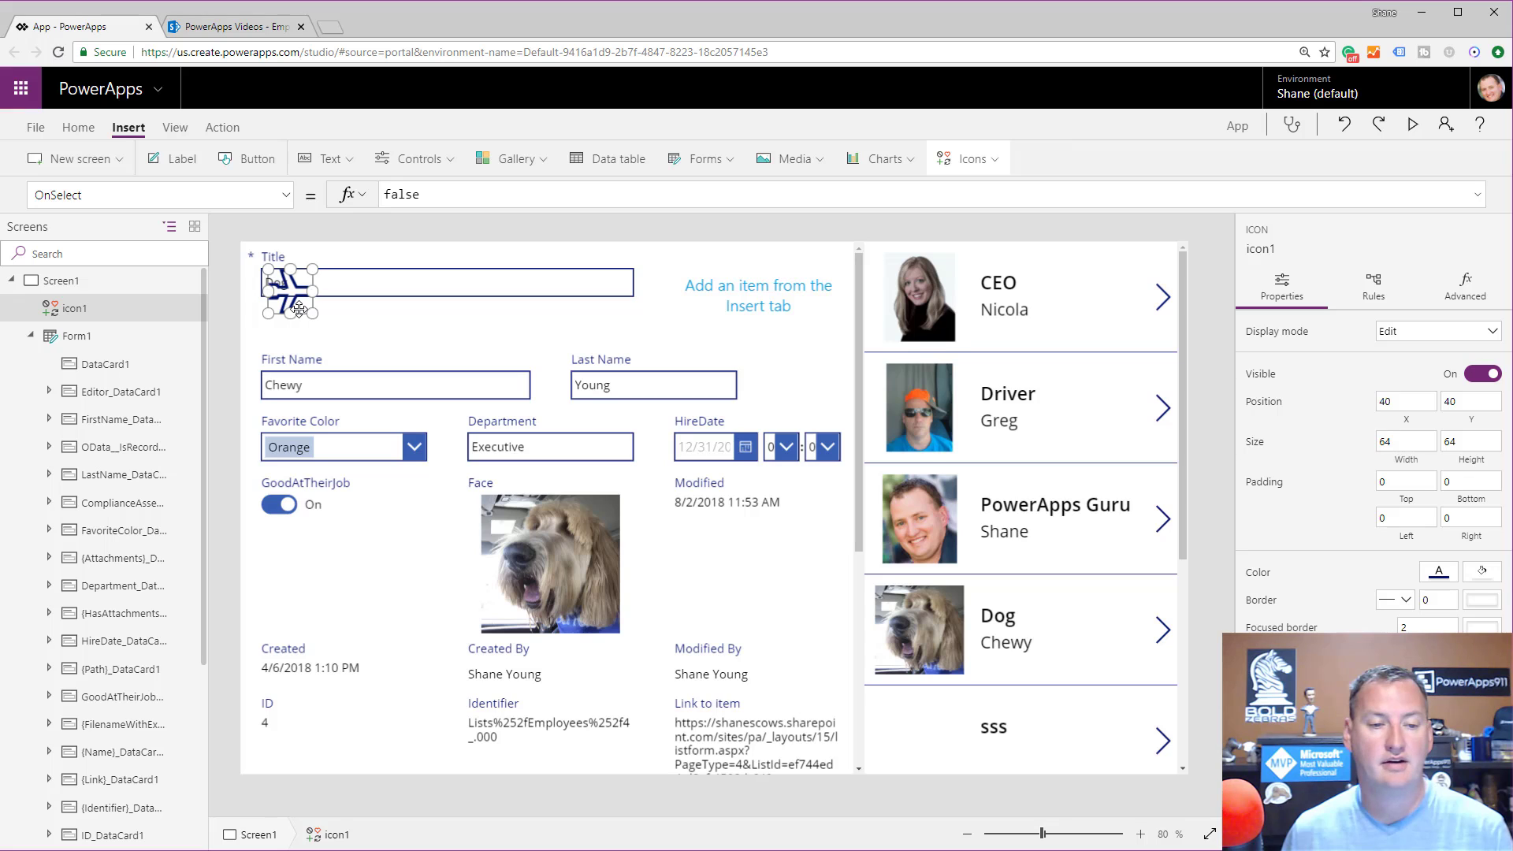
pyautogui.press('Delete')
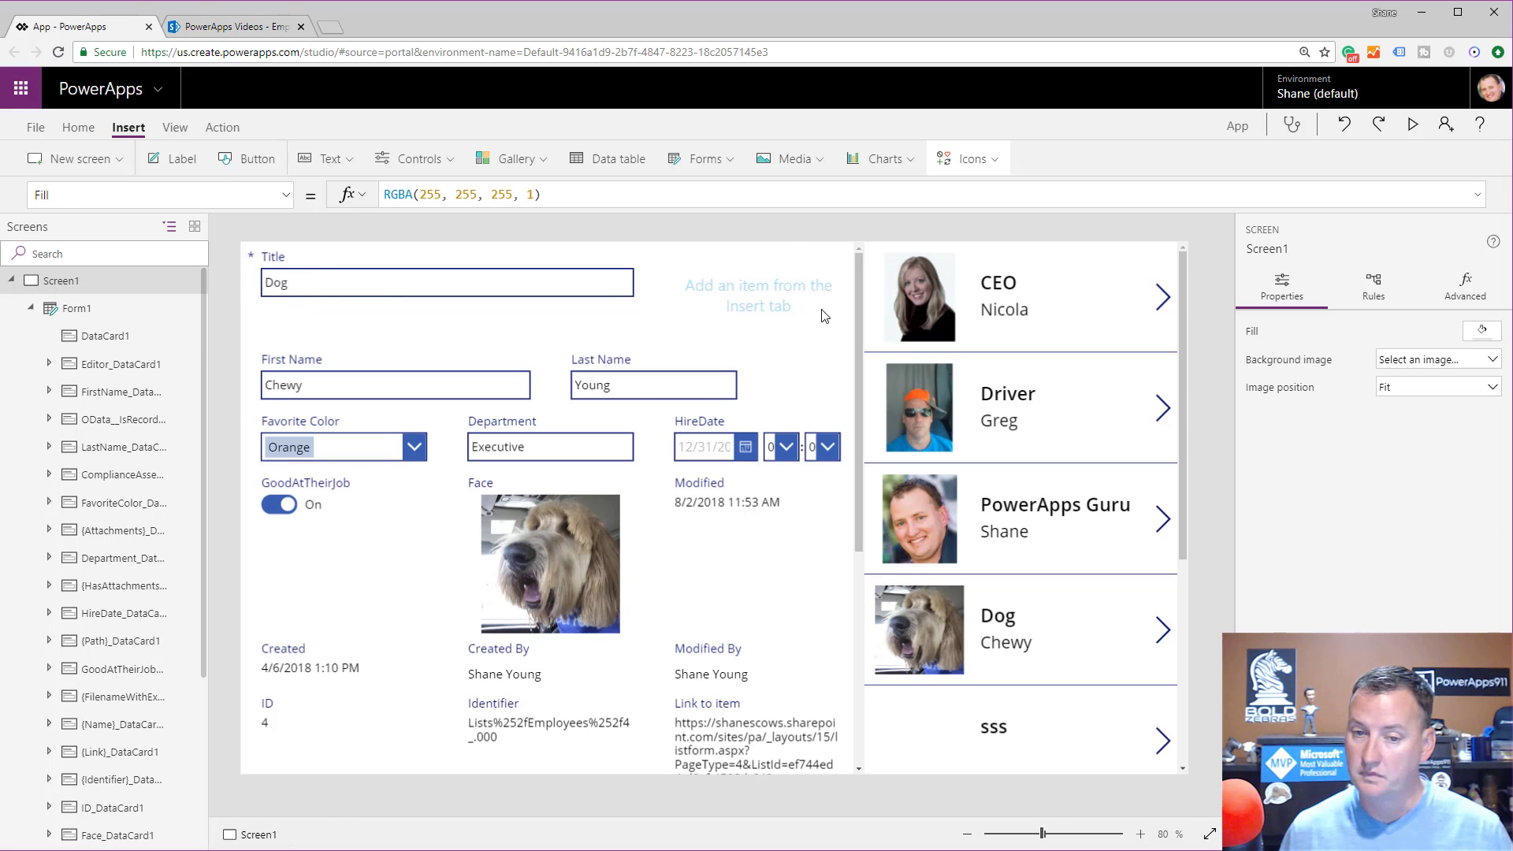
# Step: Place a Bell icon inside the custom card beside Title at about X 104, Y 44, and preview the form
pyautogui.click(816, 320)
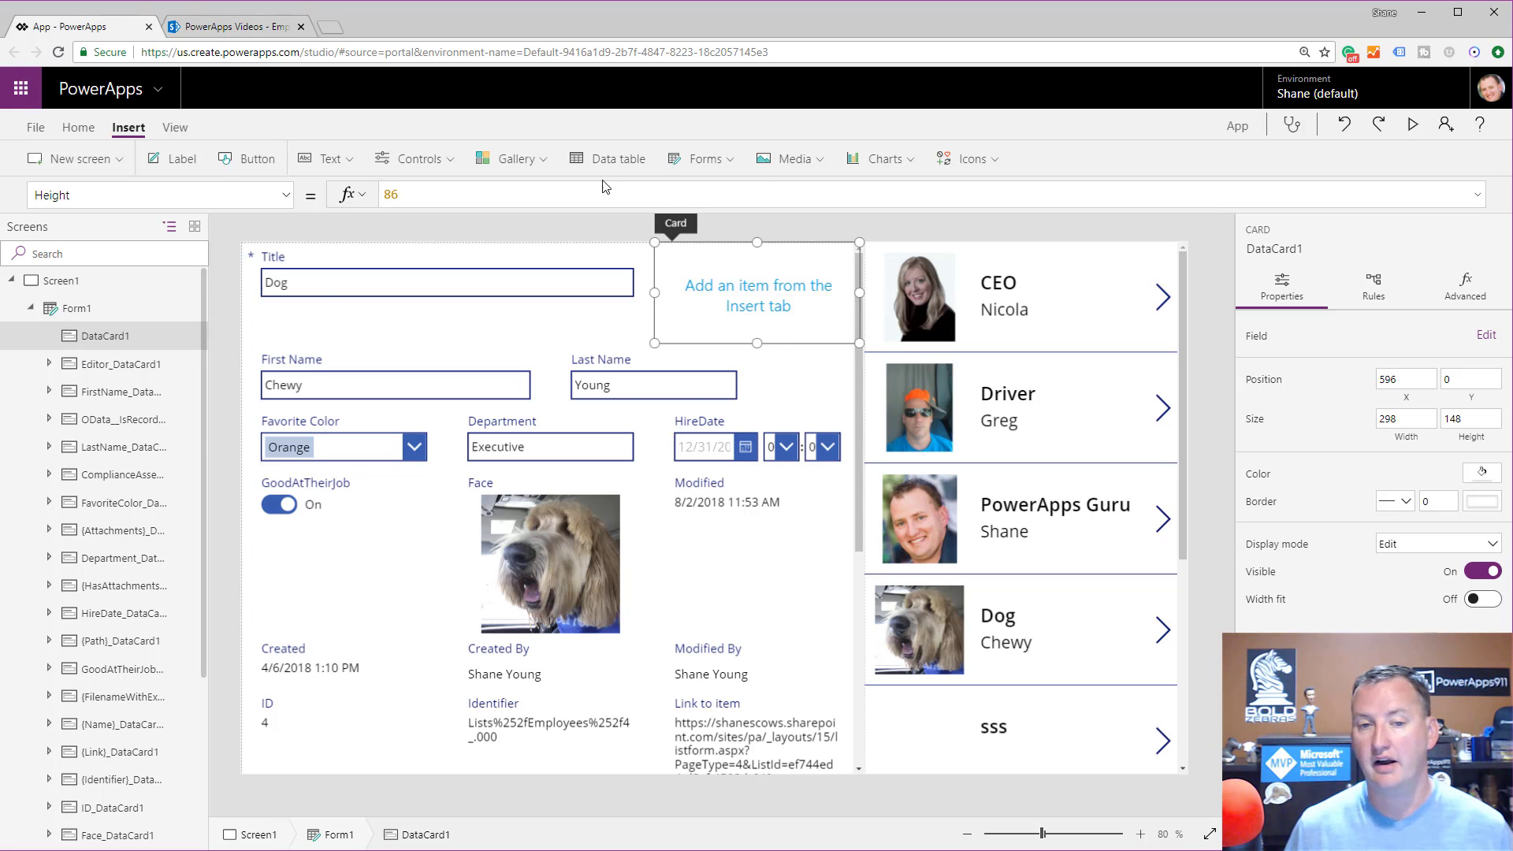
pyautogui.click(968, 158)
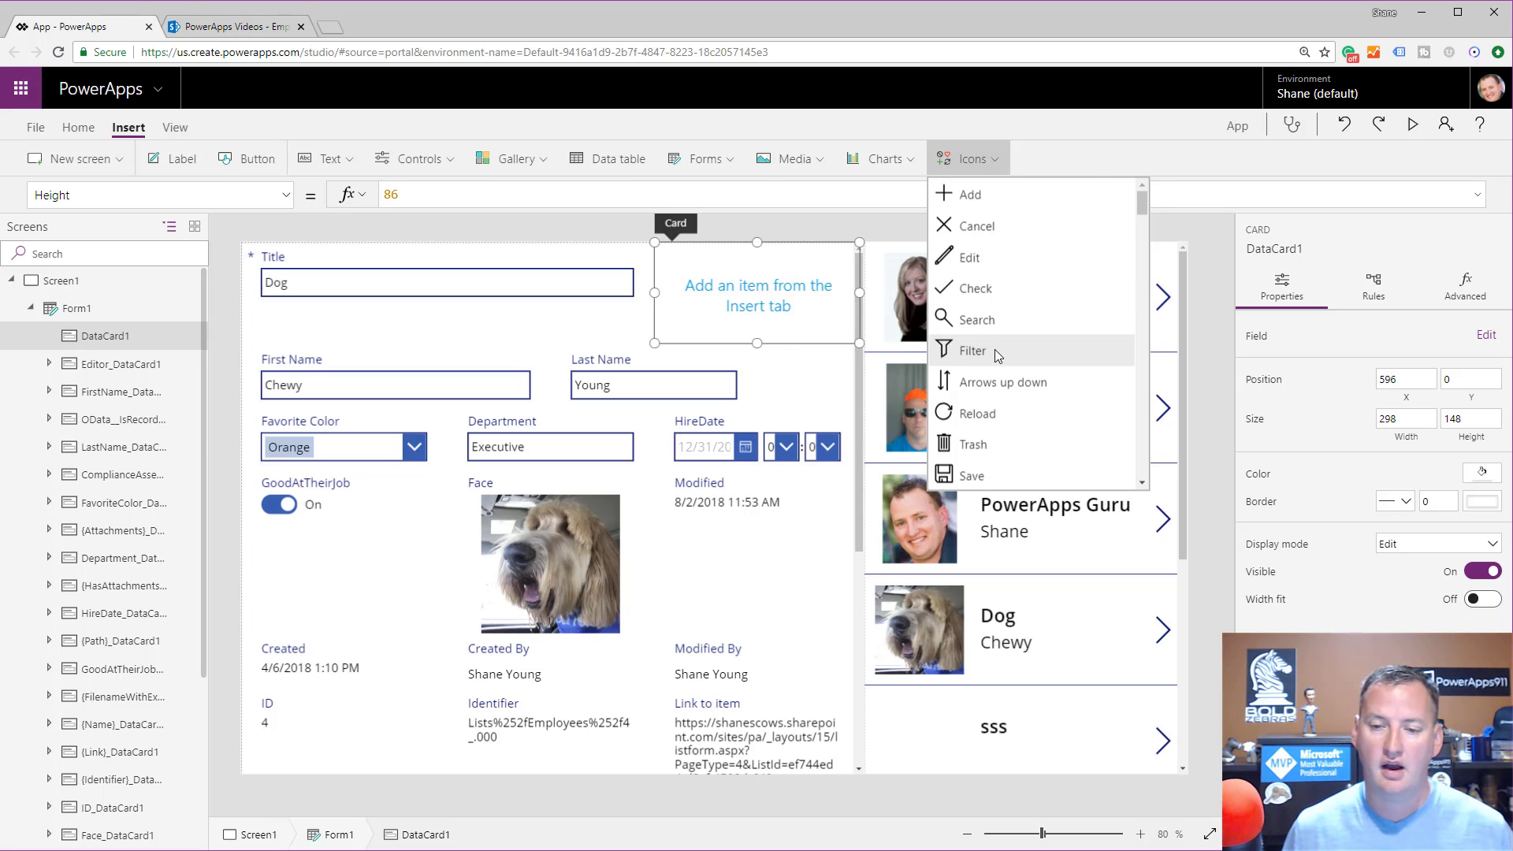
pyautogui.scroll(-12, 993, 347)
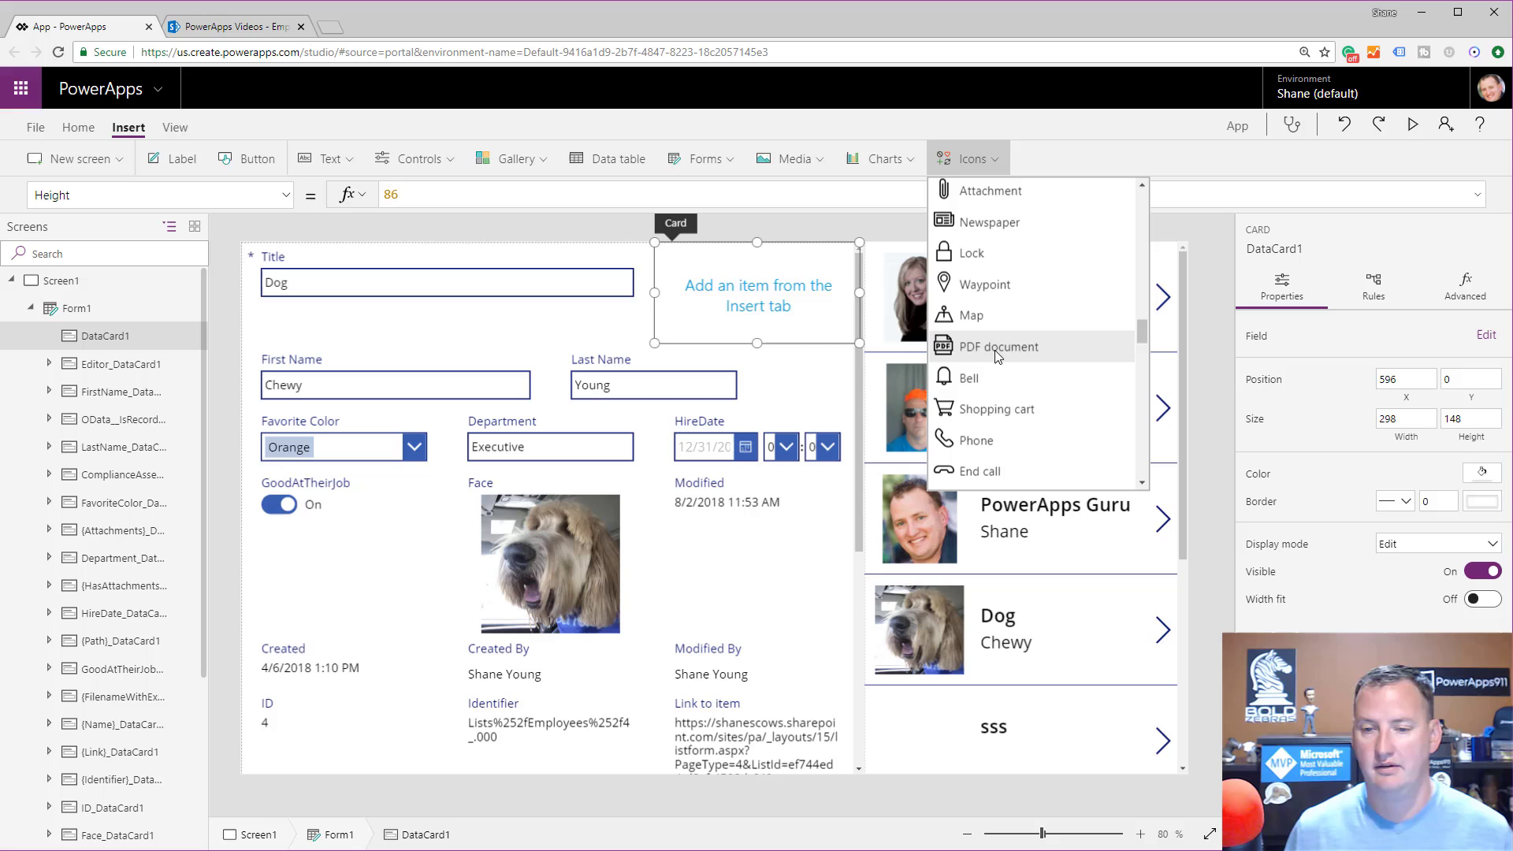
pyautogui.click(964, 380)
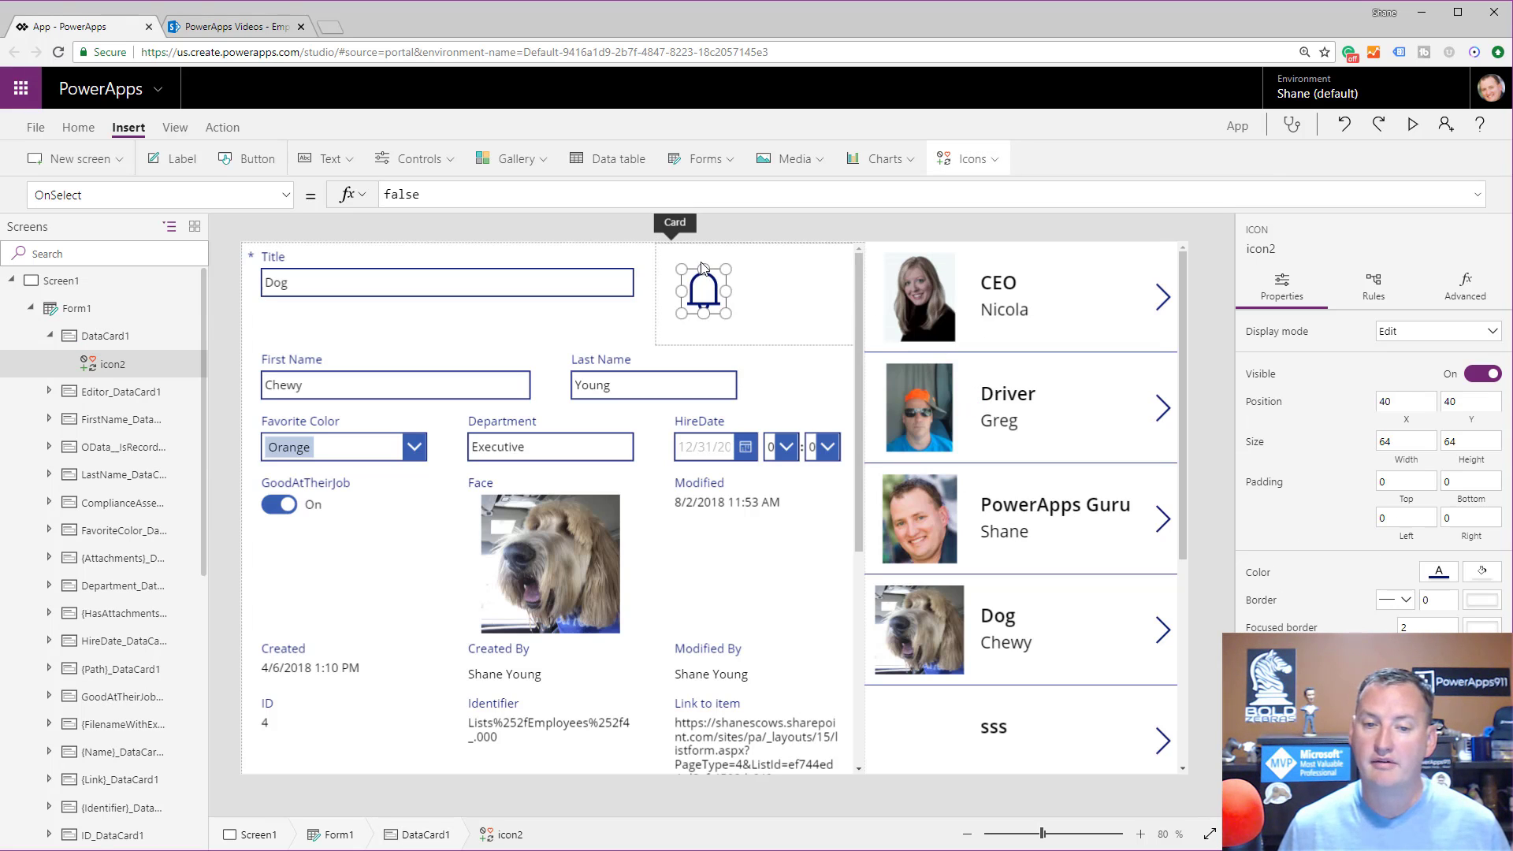
pyautogui.moveTo(696, 272); pyautogui.dragTo(739, 269)
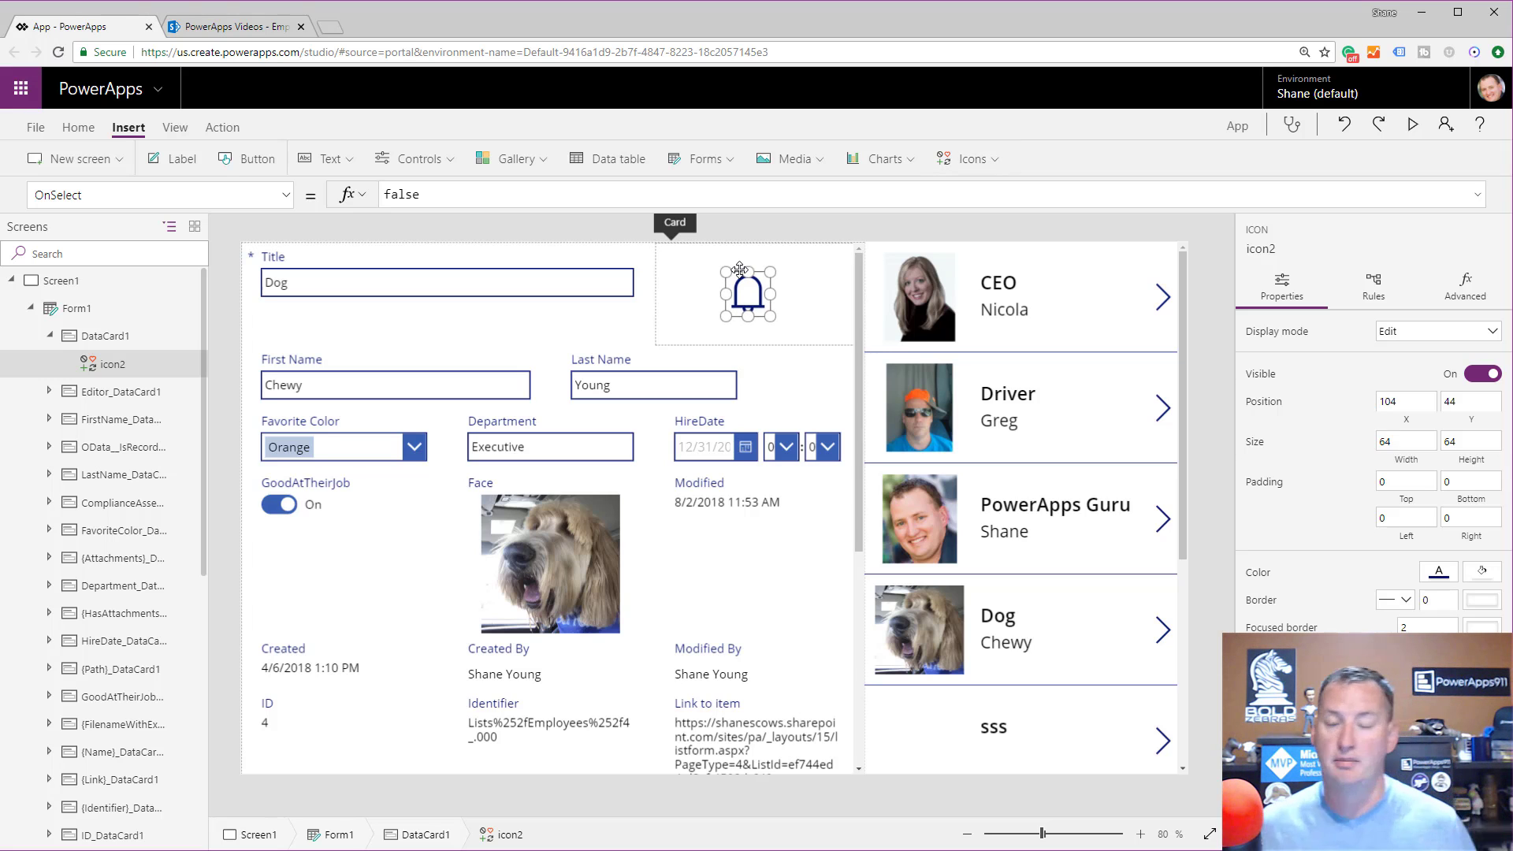
pyautogui.click(1412, 126)
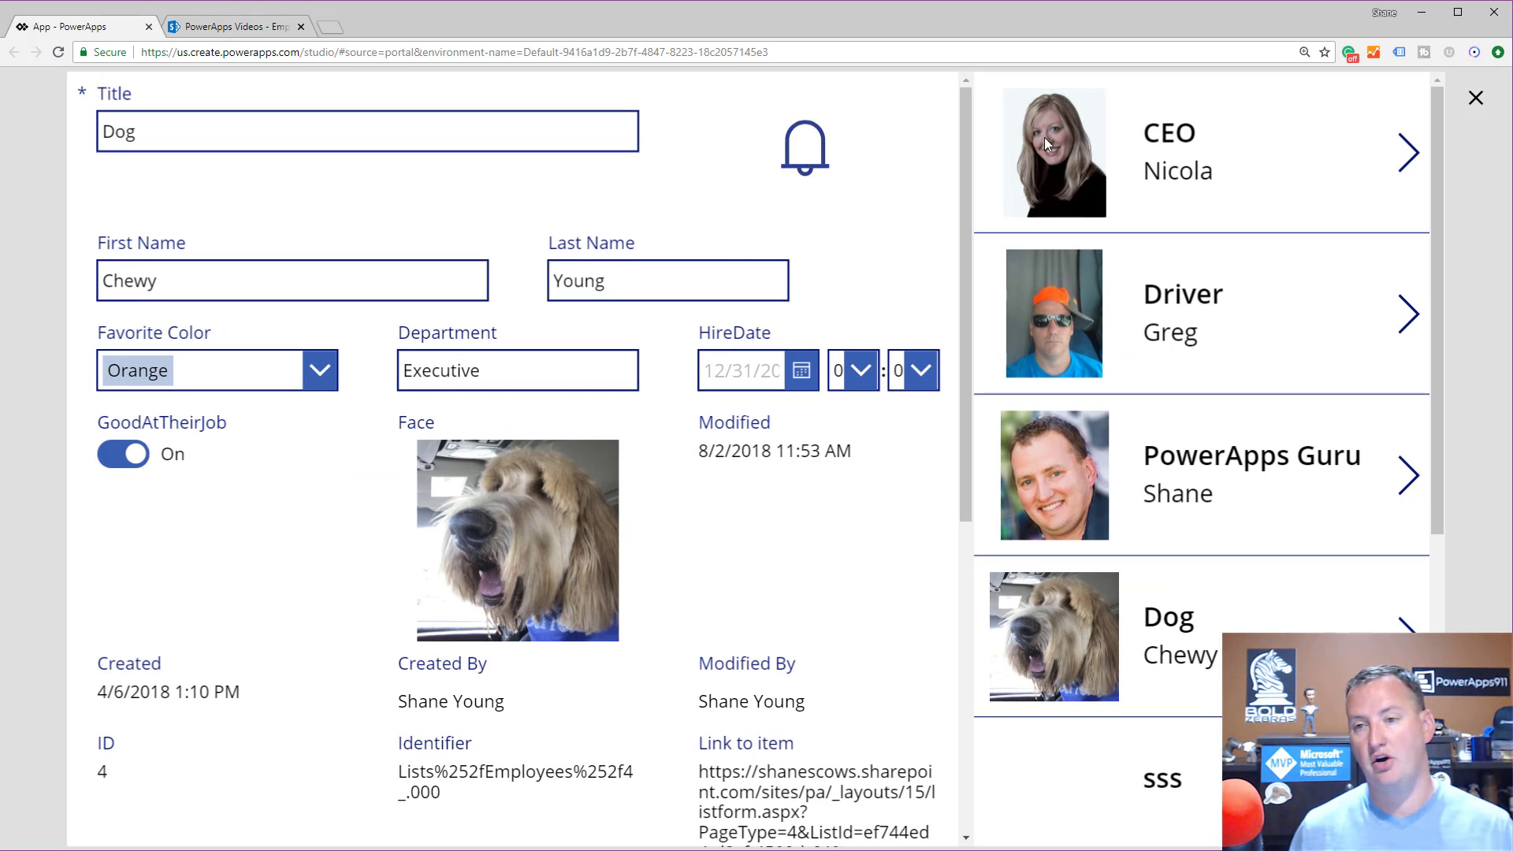
pyautogui.click(1476, 101)
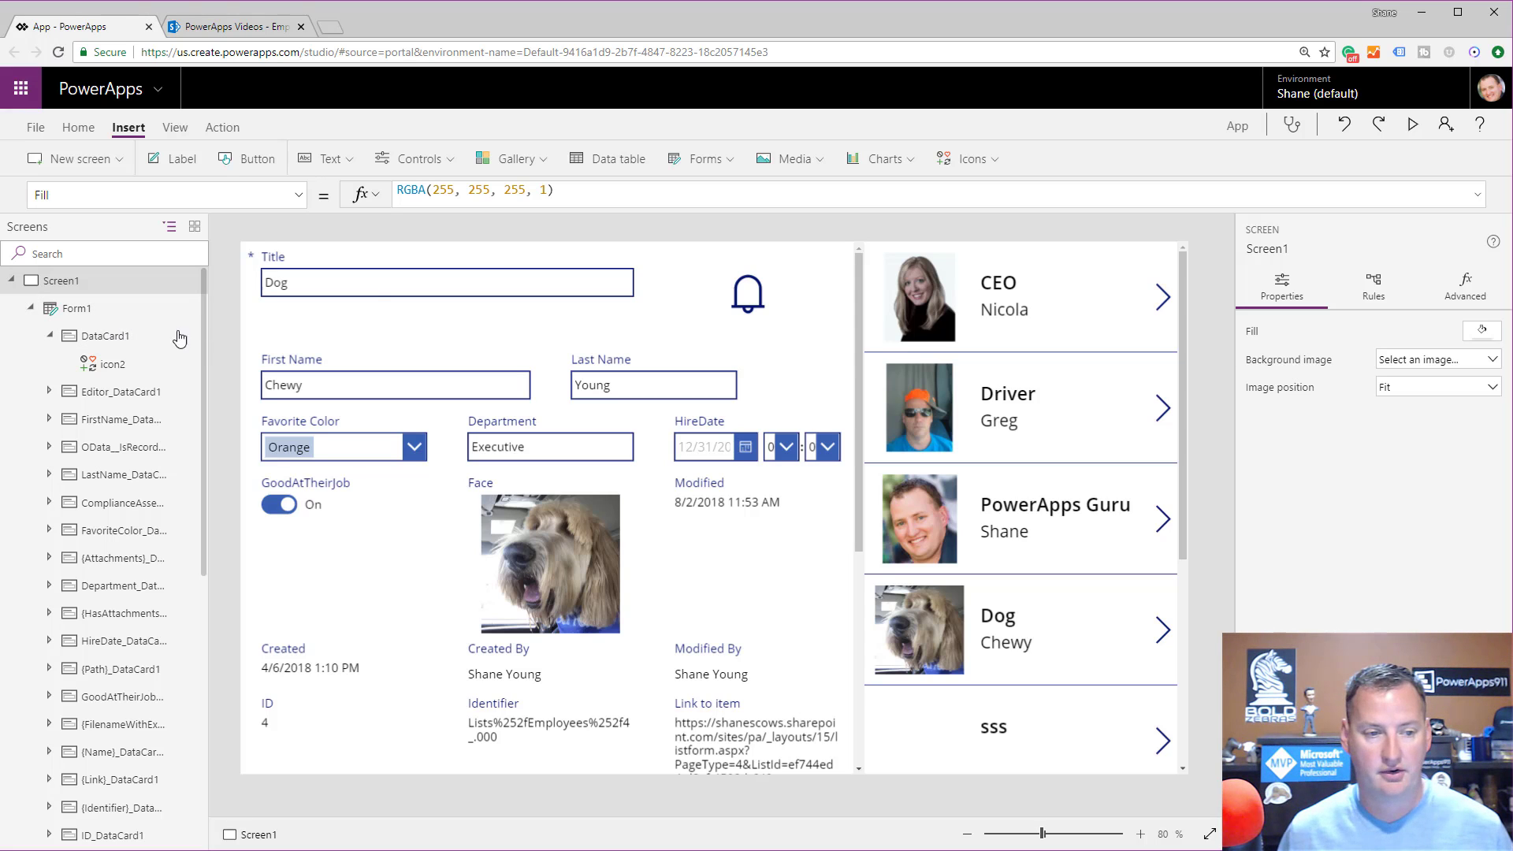
# Step: Reopen the form's field settings and review the available form layout options
pyautogui.click(80, 310)
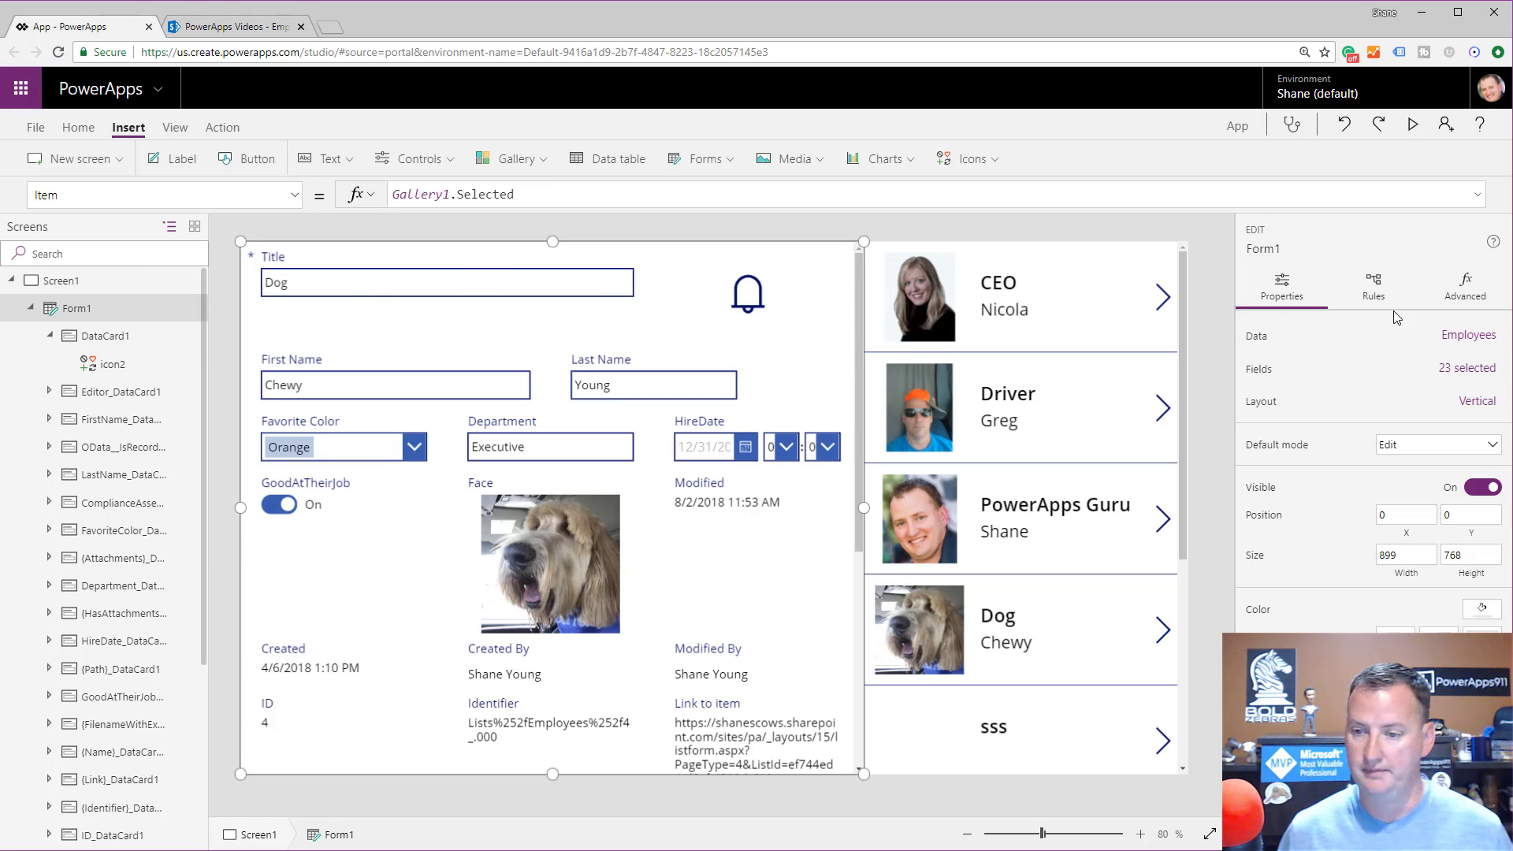
pyautogui.click(1467, 369)
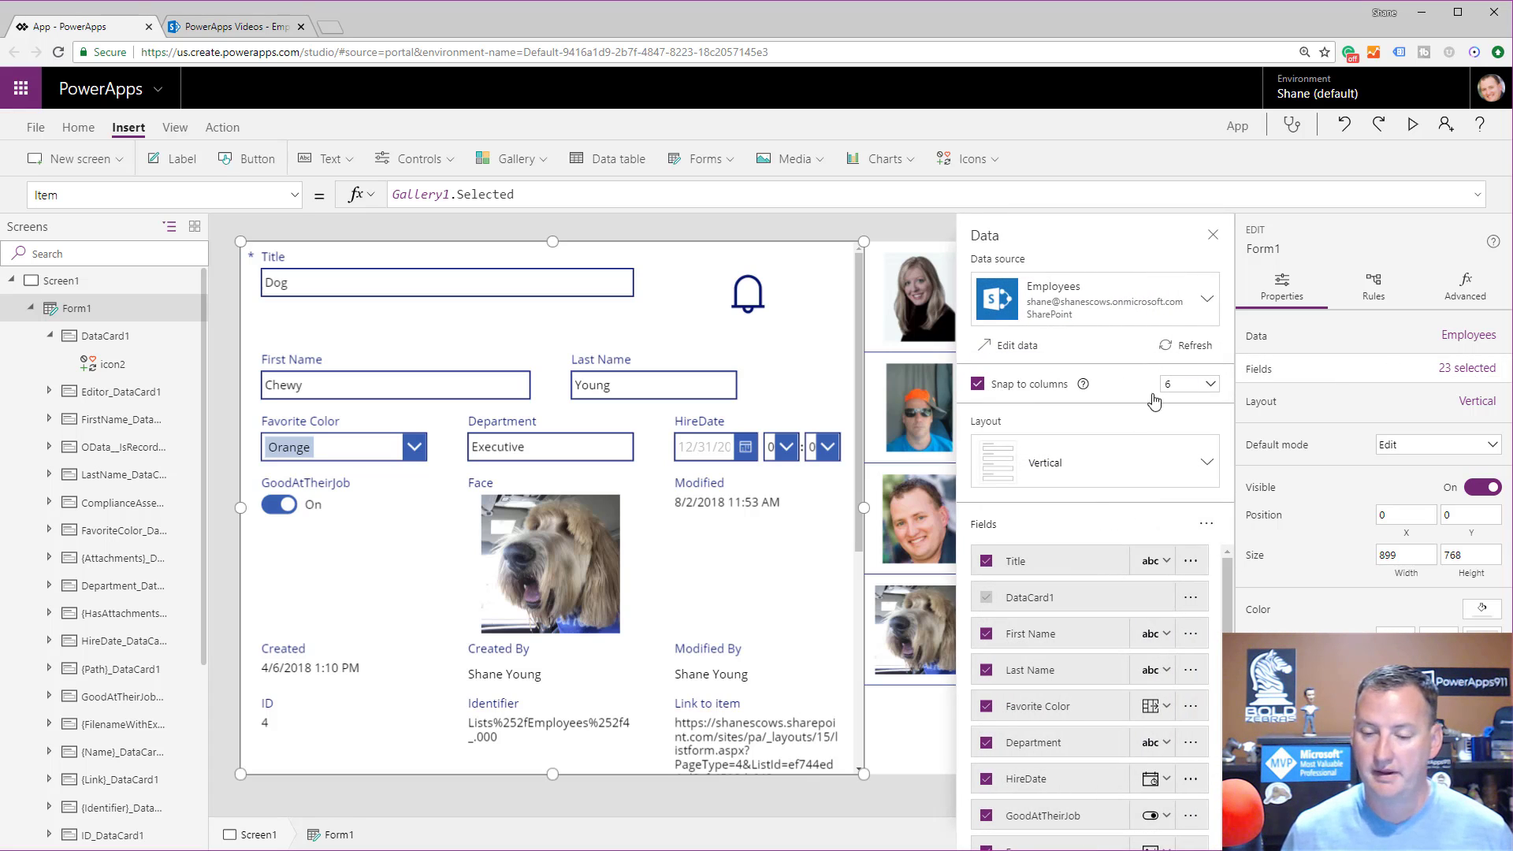
pyautogui.click(1207, 467)
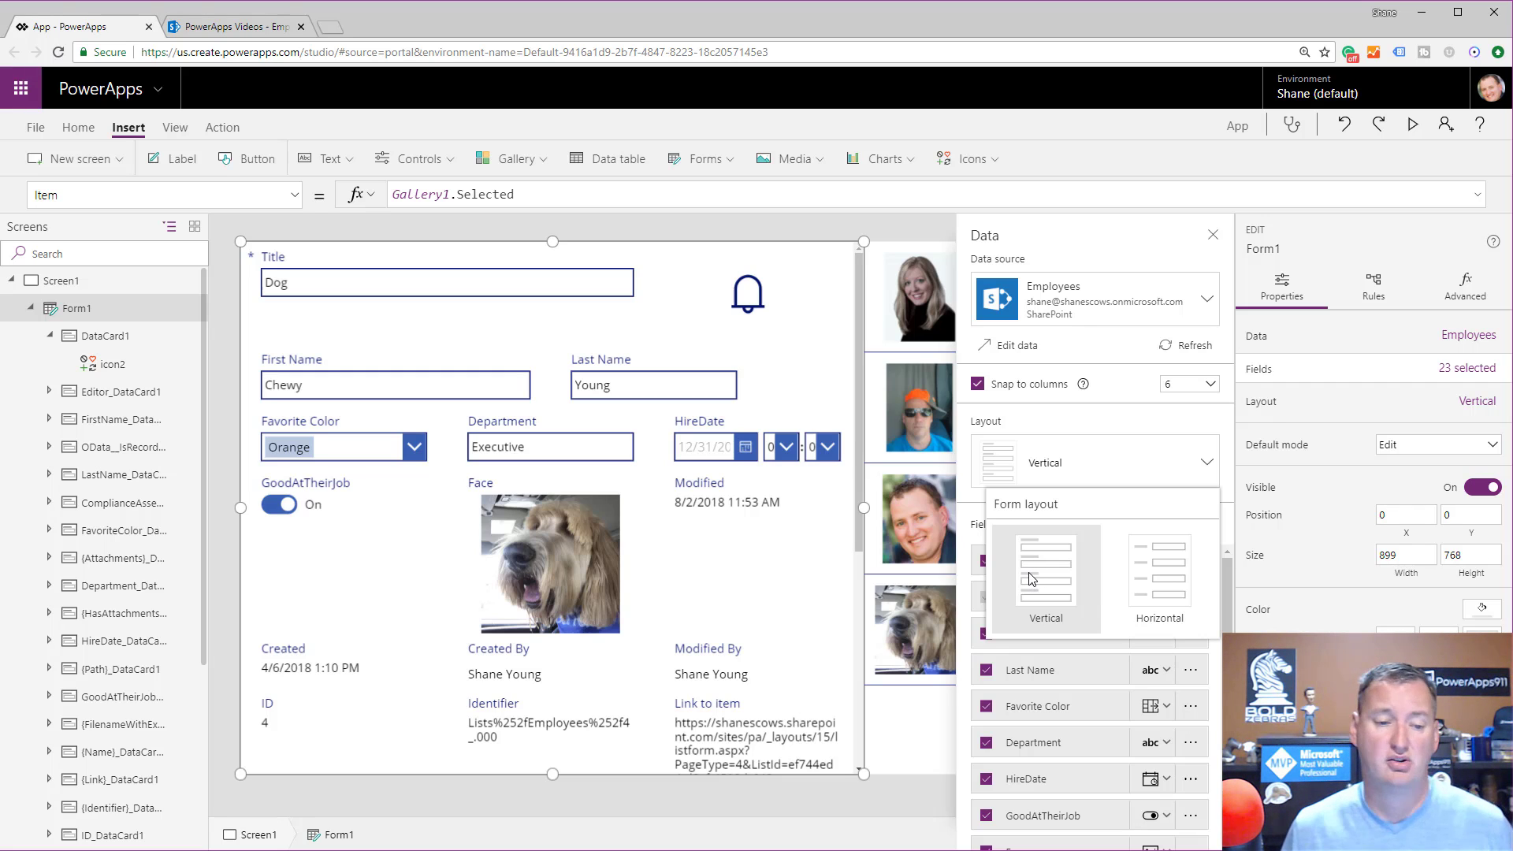
pyautogui.click(1126, 469)
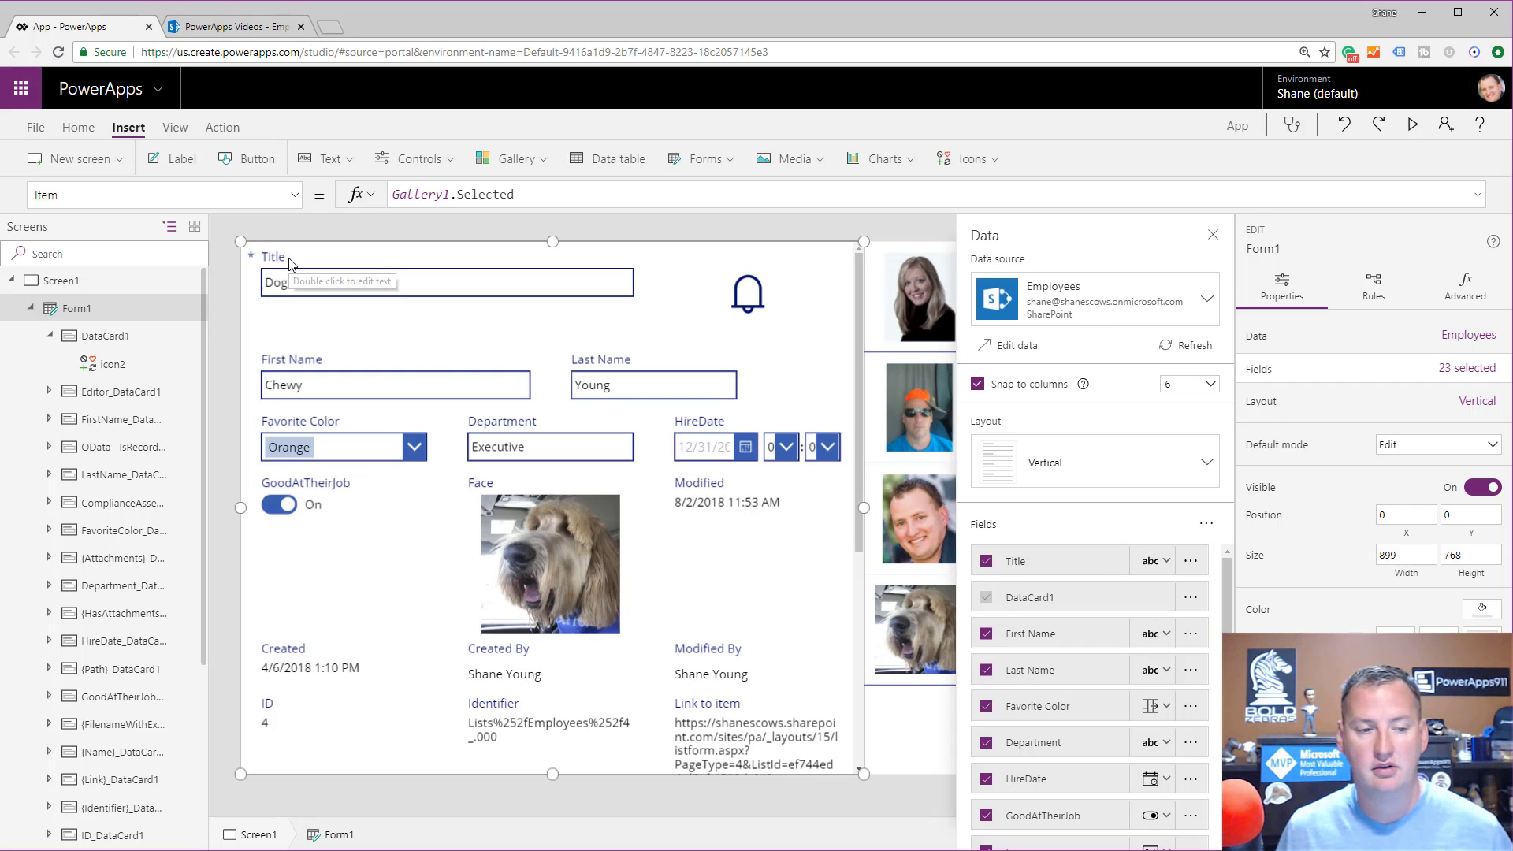
# Step: Examine the controls inside the Title card, including the formulas of its error message and text input
pyautogui.click(1076, 564)
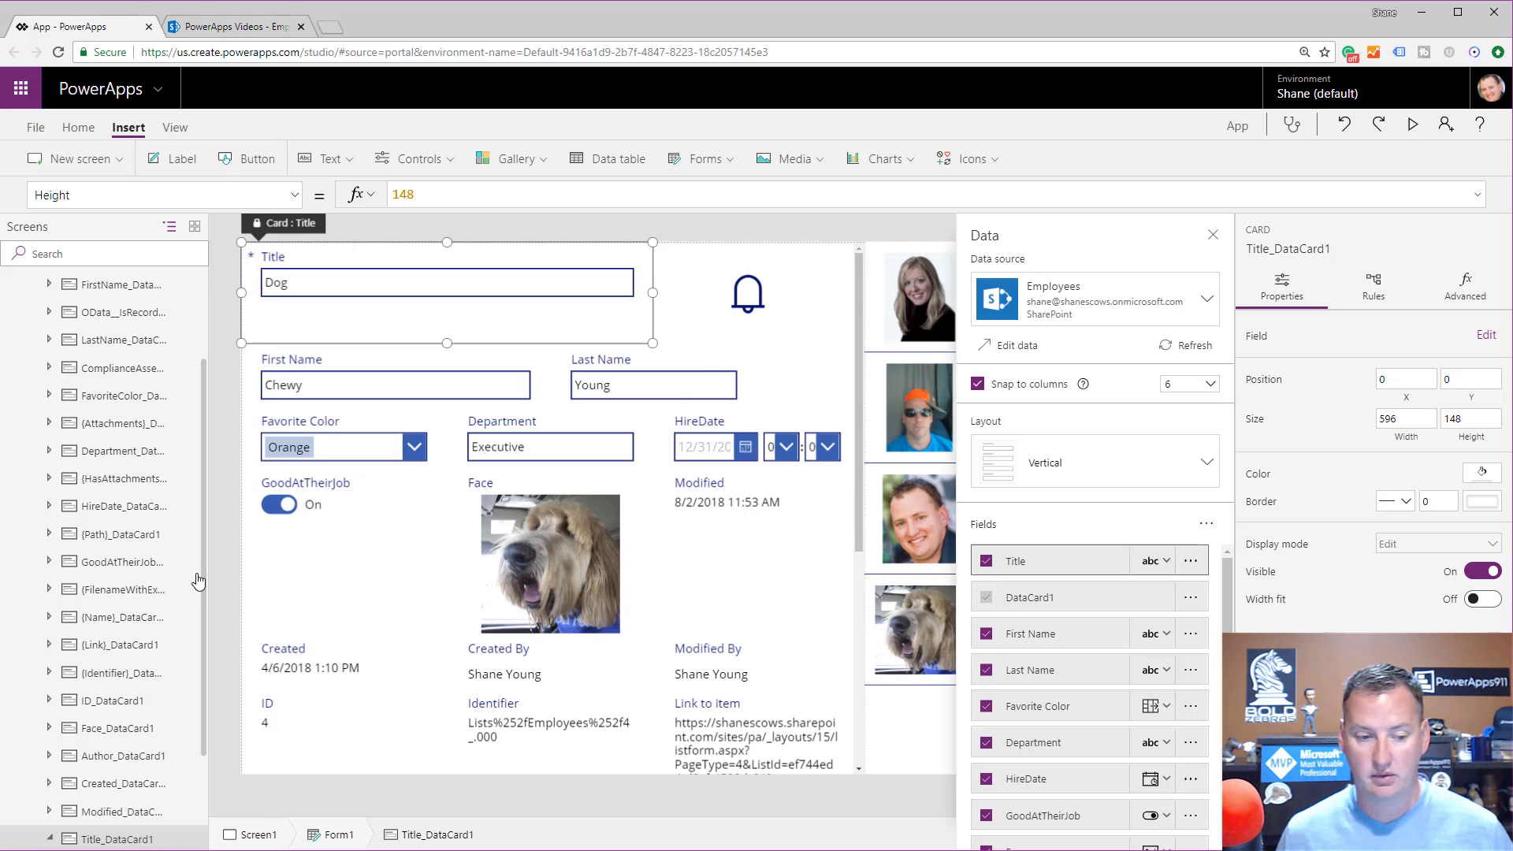
pyautogui.scroll(-3, 198, 582)
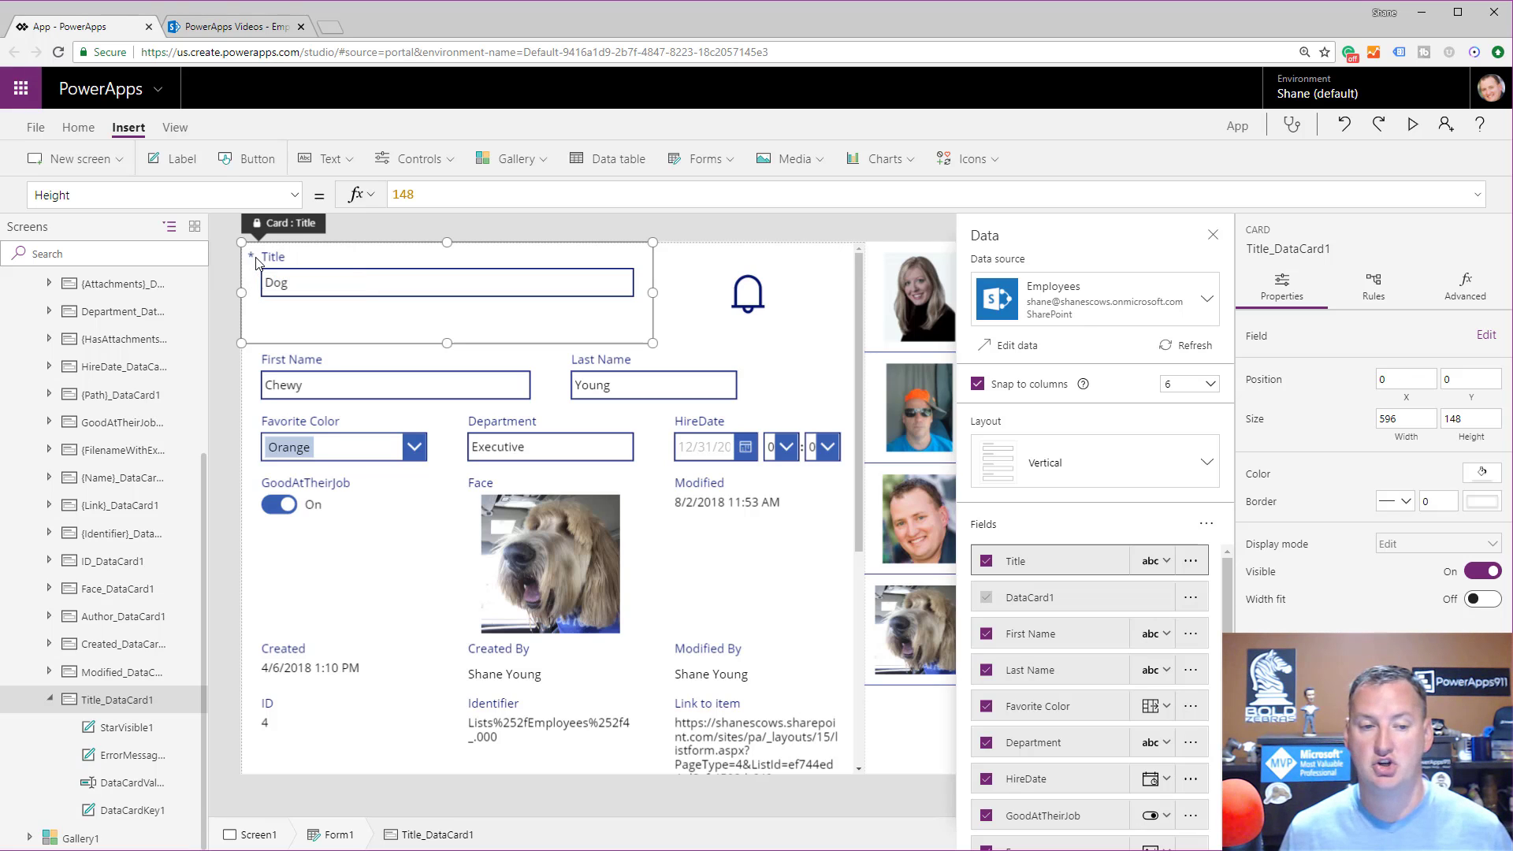
pyautogui.click(130, 757)
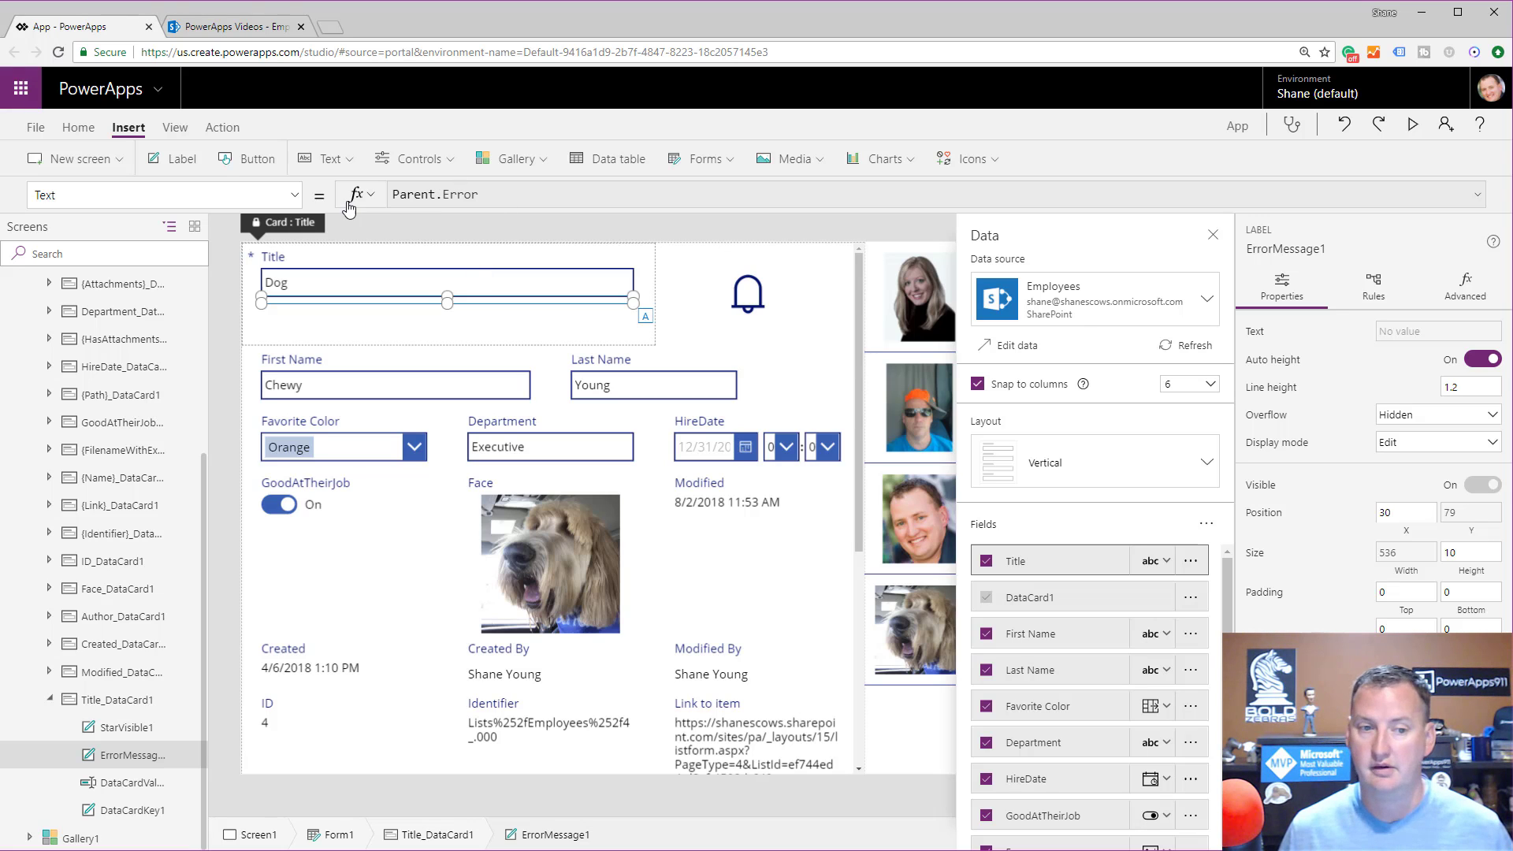
pyautogui.click(135, 791)
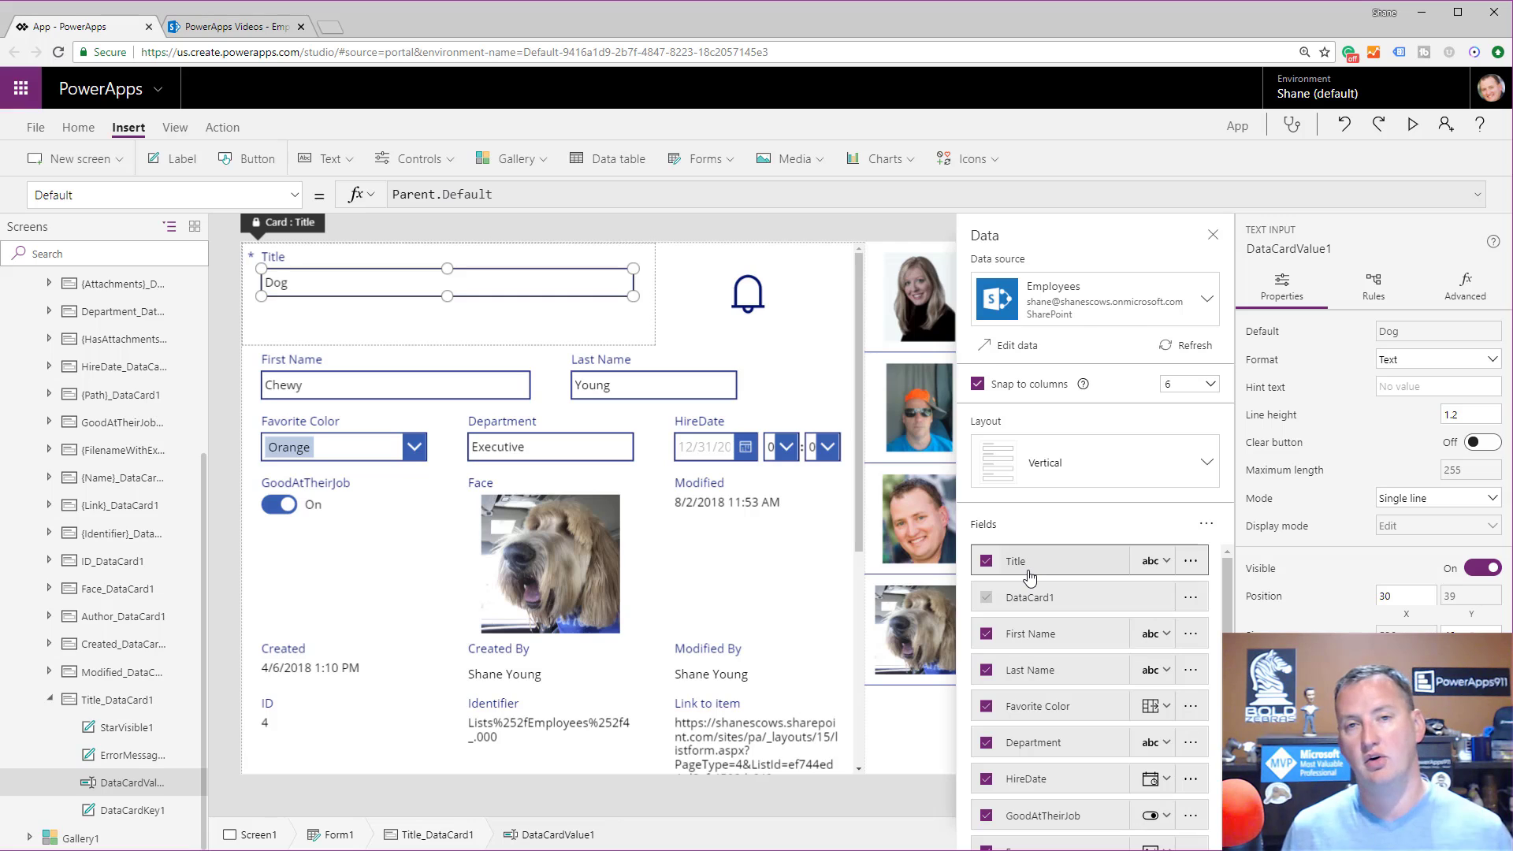
# Step: Review the control types offered for the Title field and the field details of Title and Favorite Color
pyautogui.click(1168, 563)
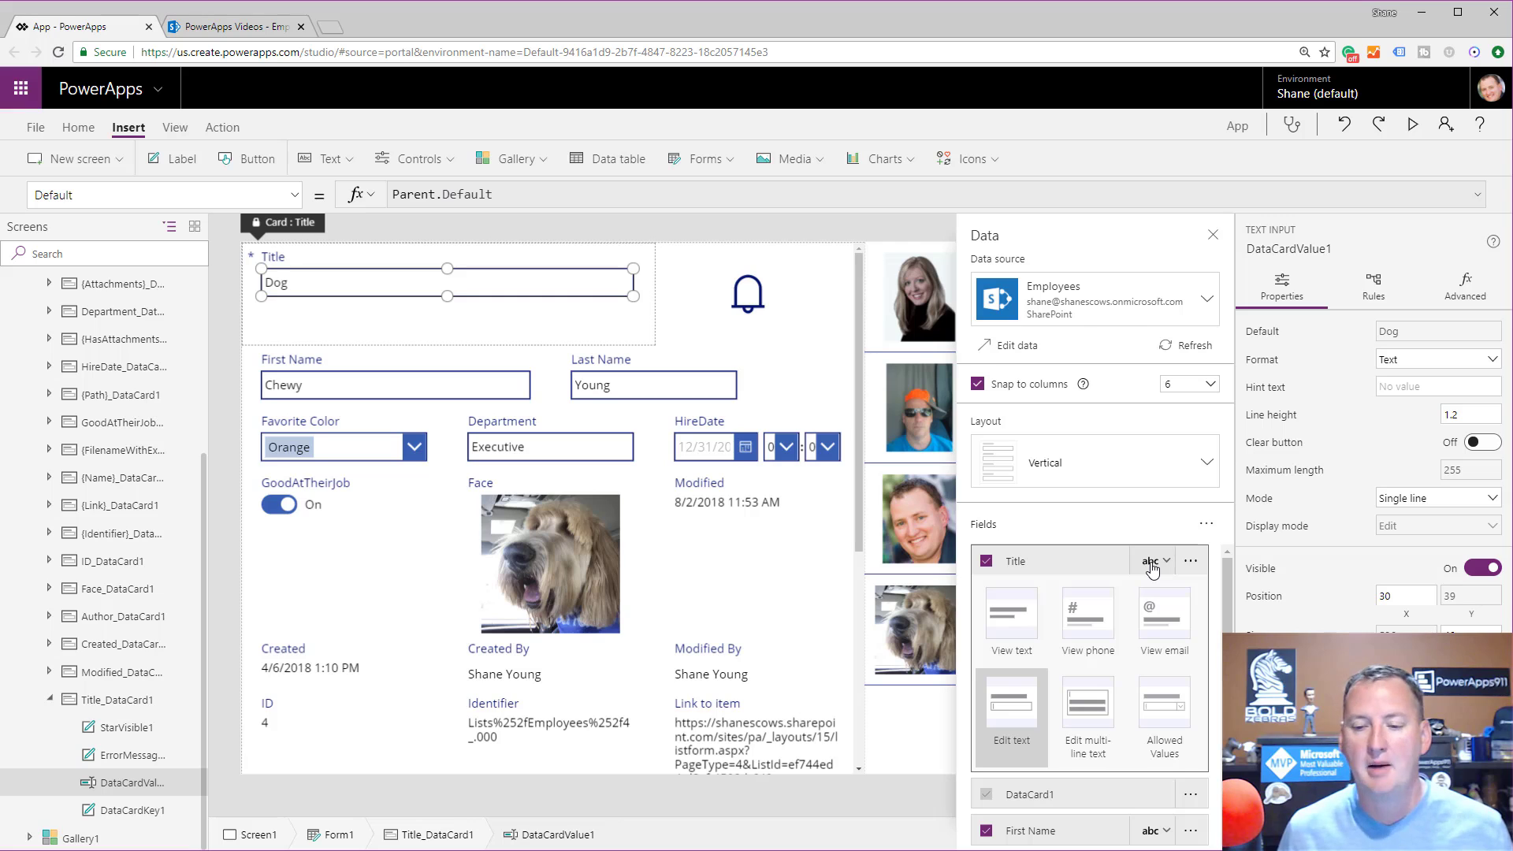
pyautogui.click(1165, 563)
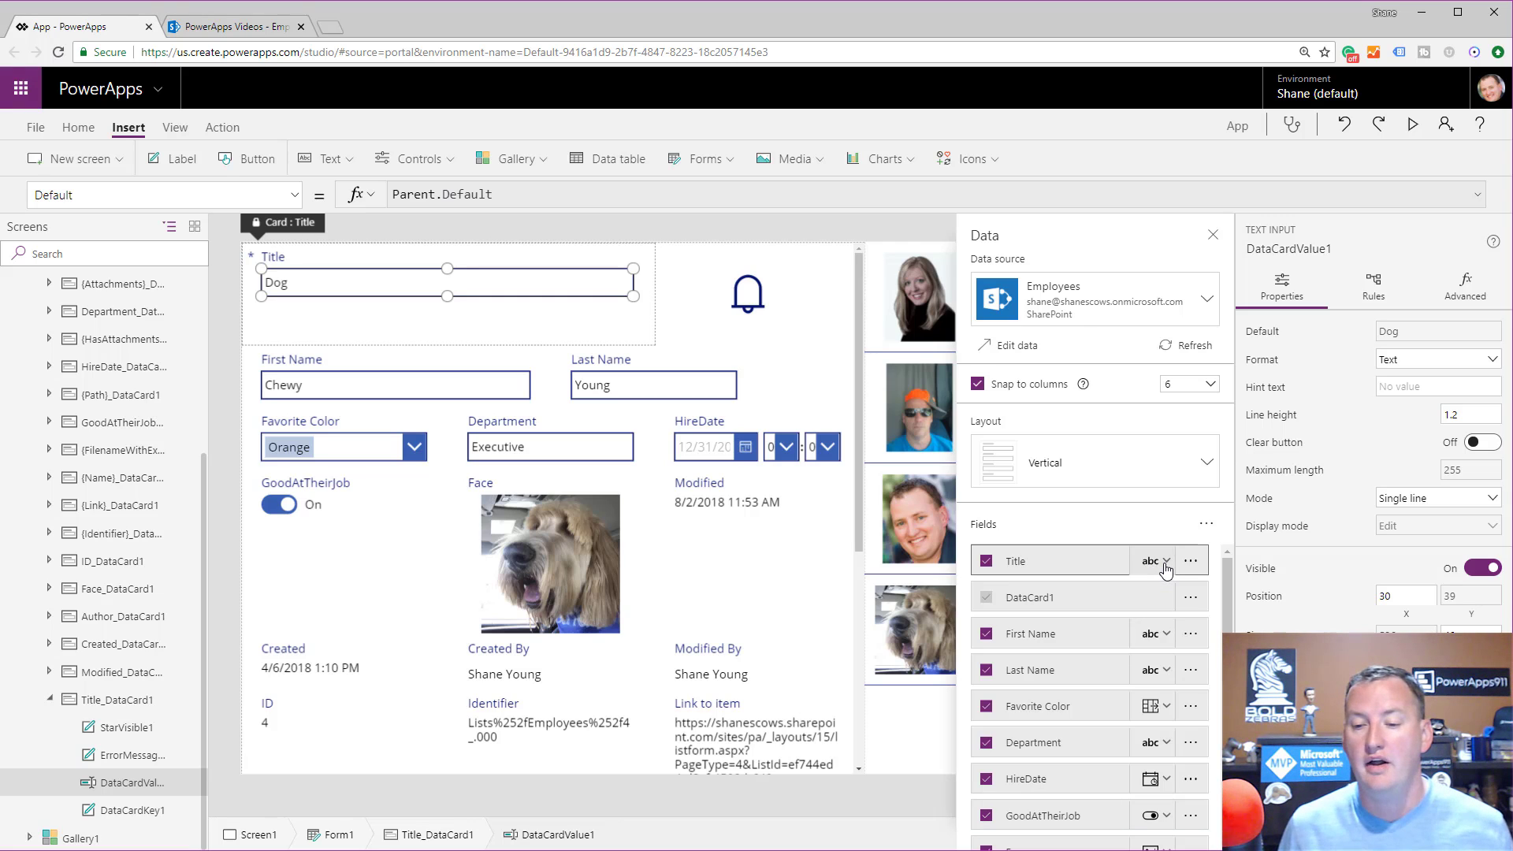
pyautogui.click(1192, 562)
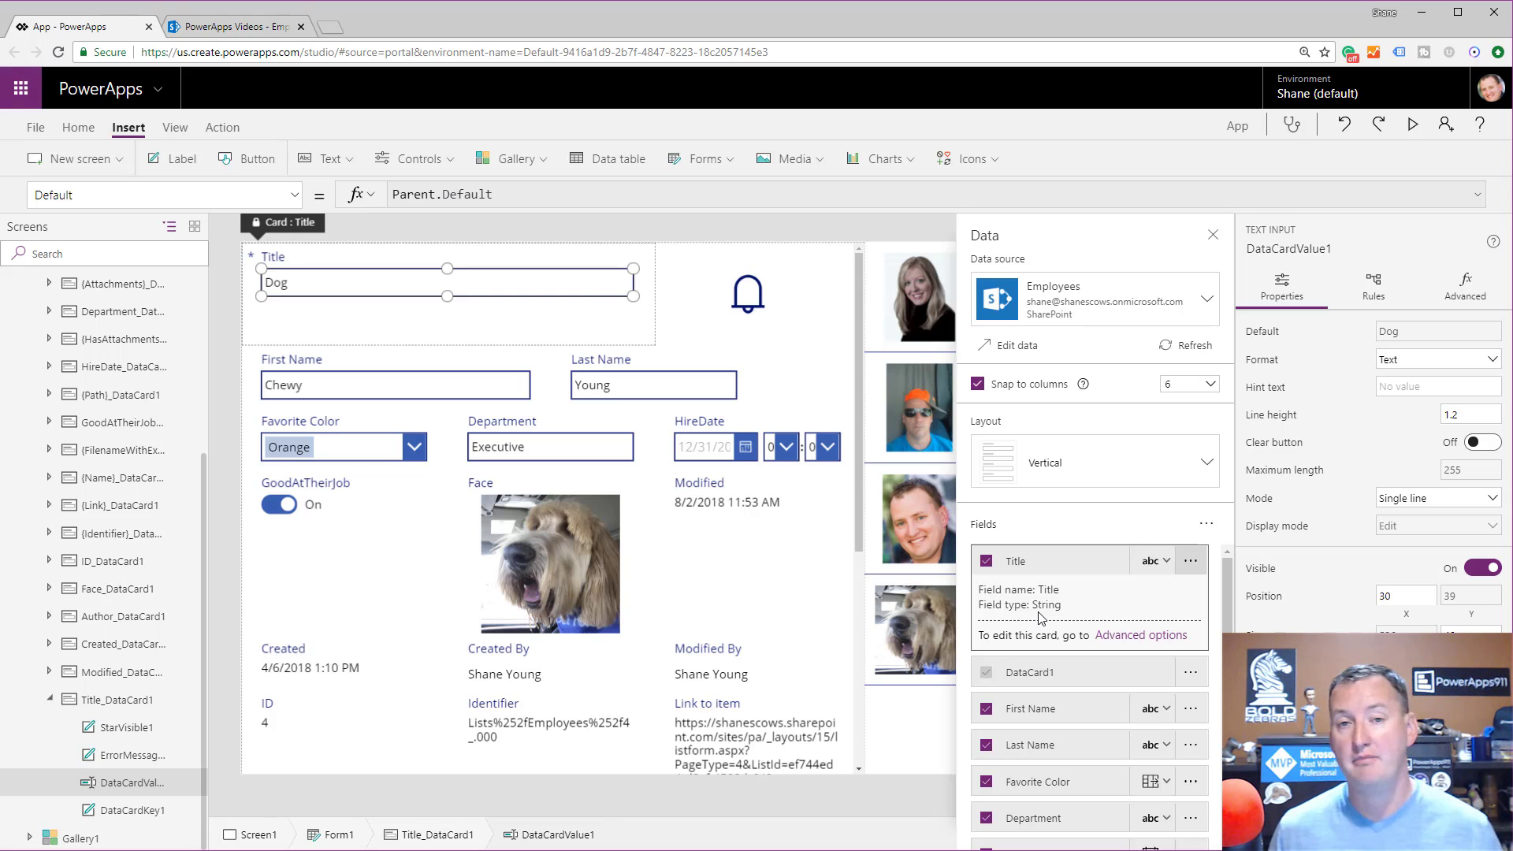
pyautogui.click(1102, 564)
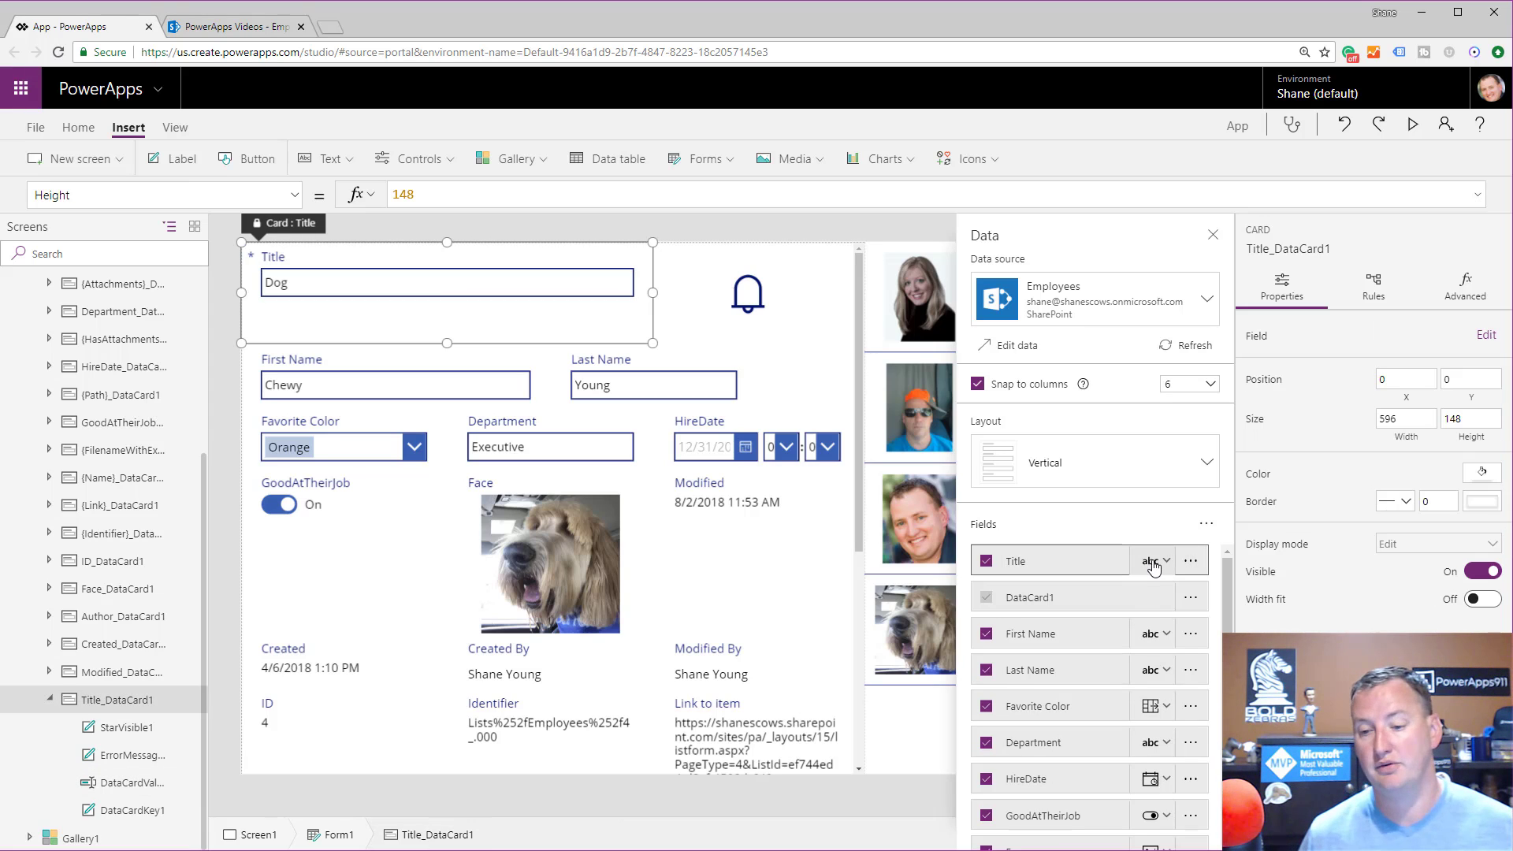
pyautogui.click(1193, 707)
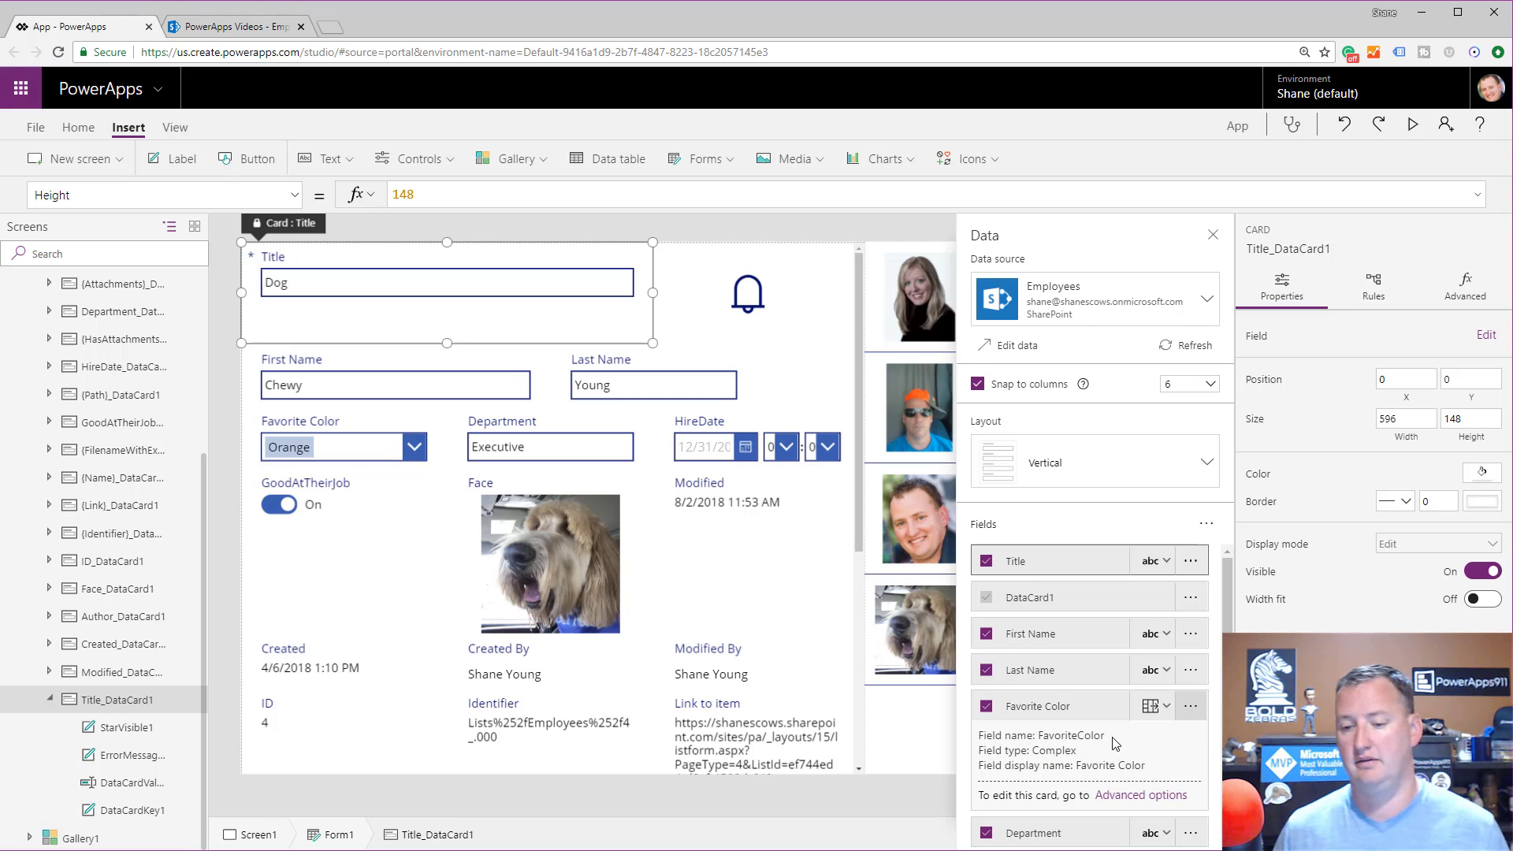
pyautogui.click(1194, 712)
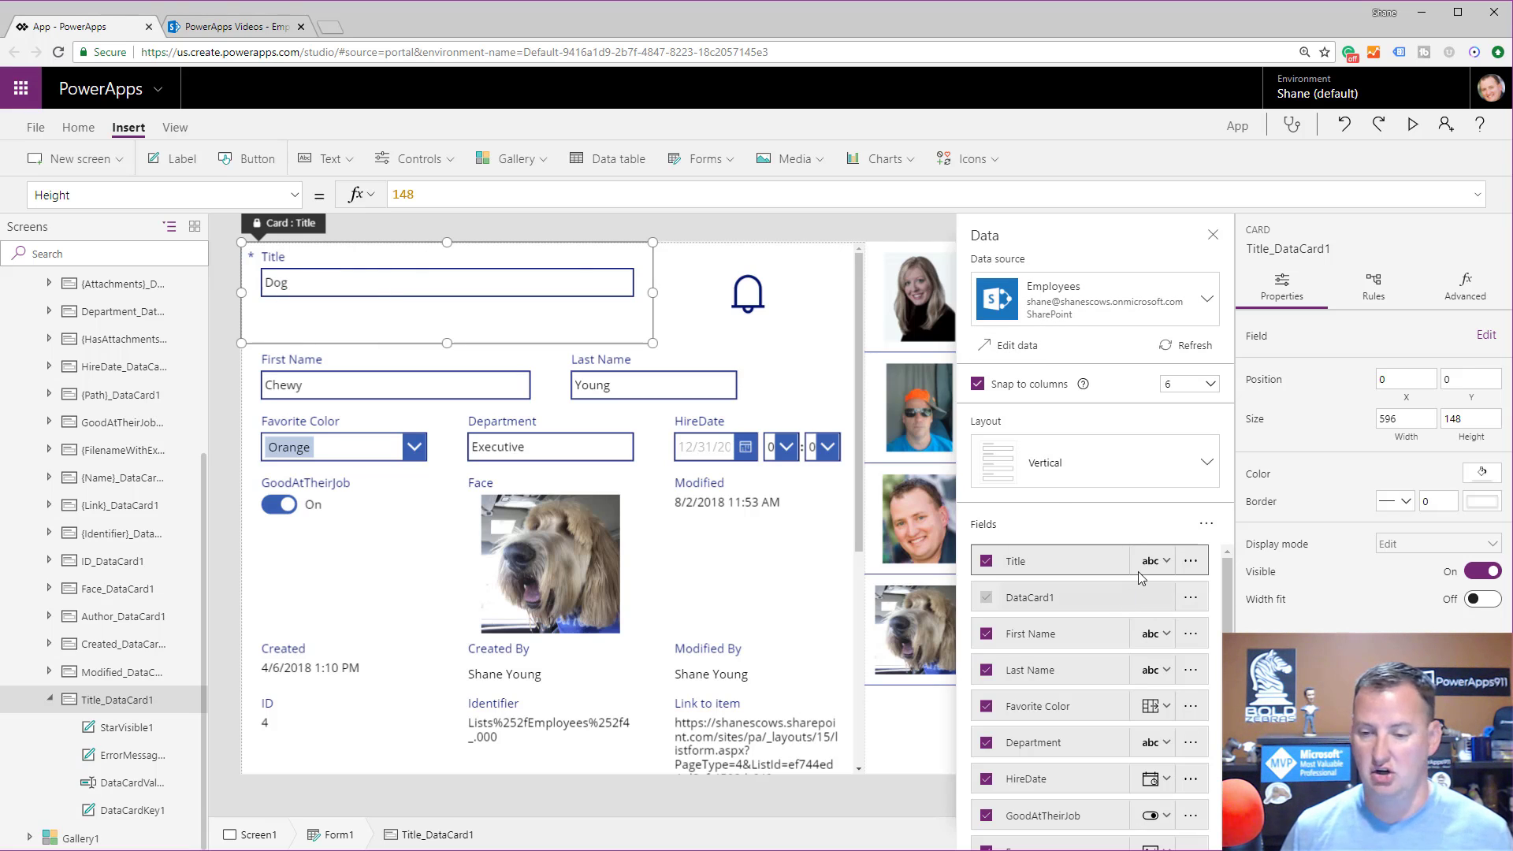
# Step: Unlock the Title card from its label's advanced properties so they can be edited
pyautogui.click(280, 257)
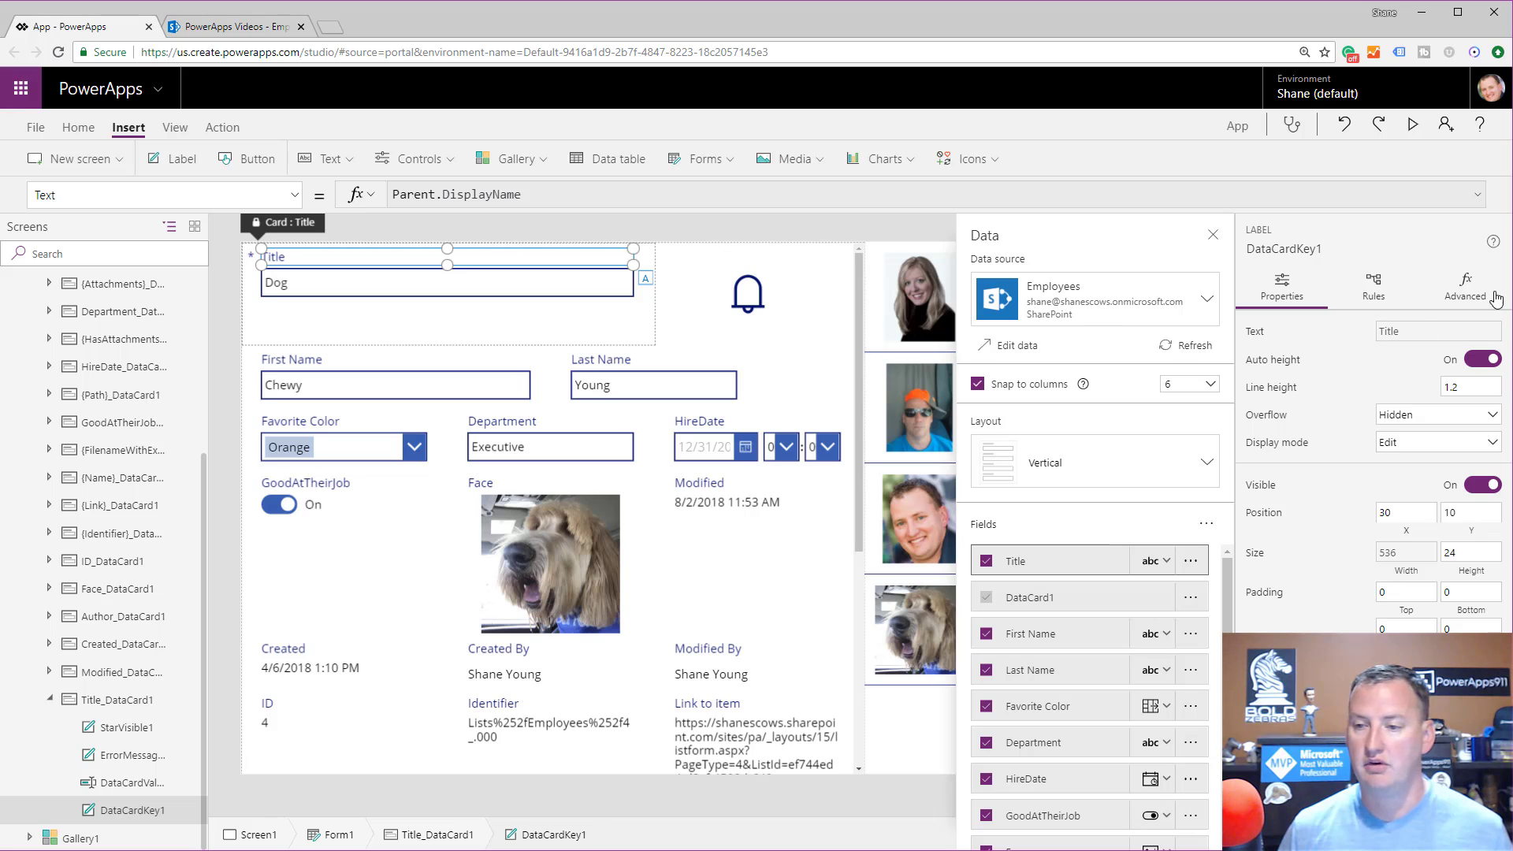
pyautogui.click(1467, 287)
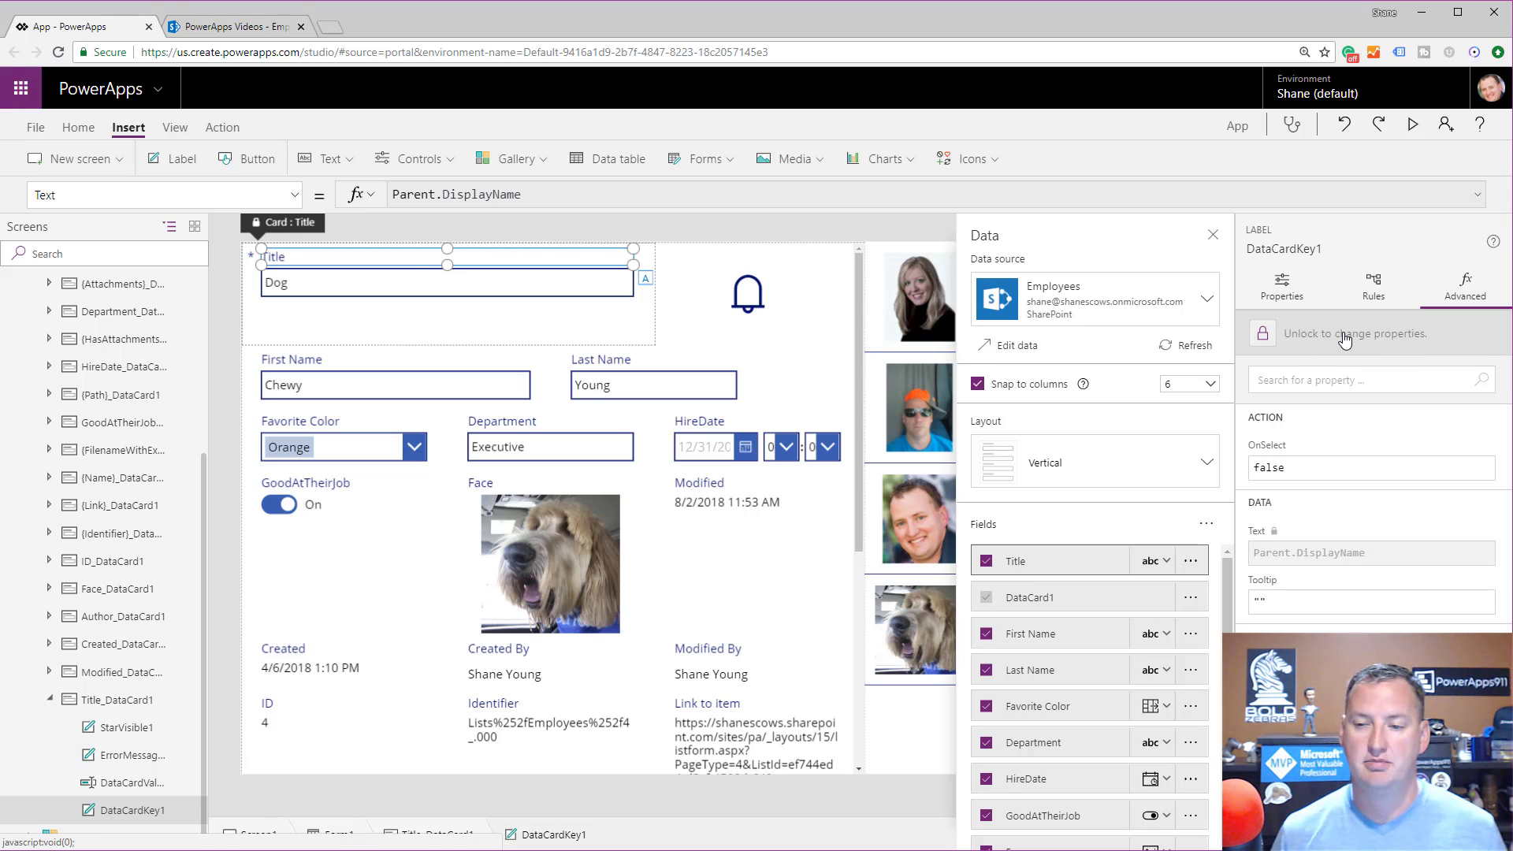
pyautogui.click(1346, 341)
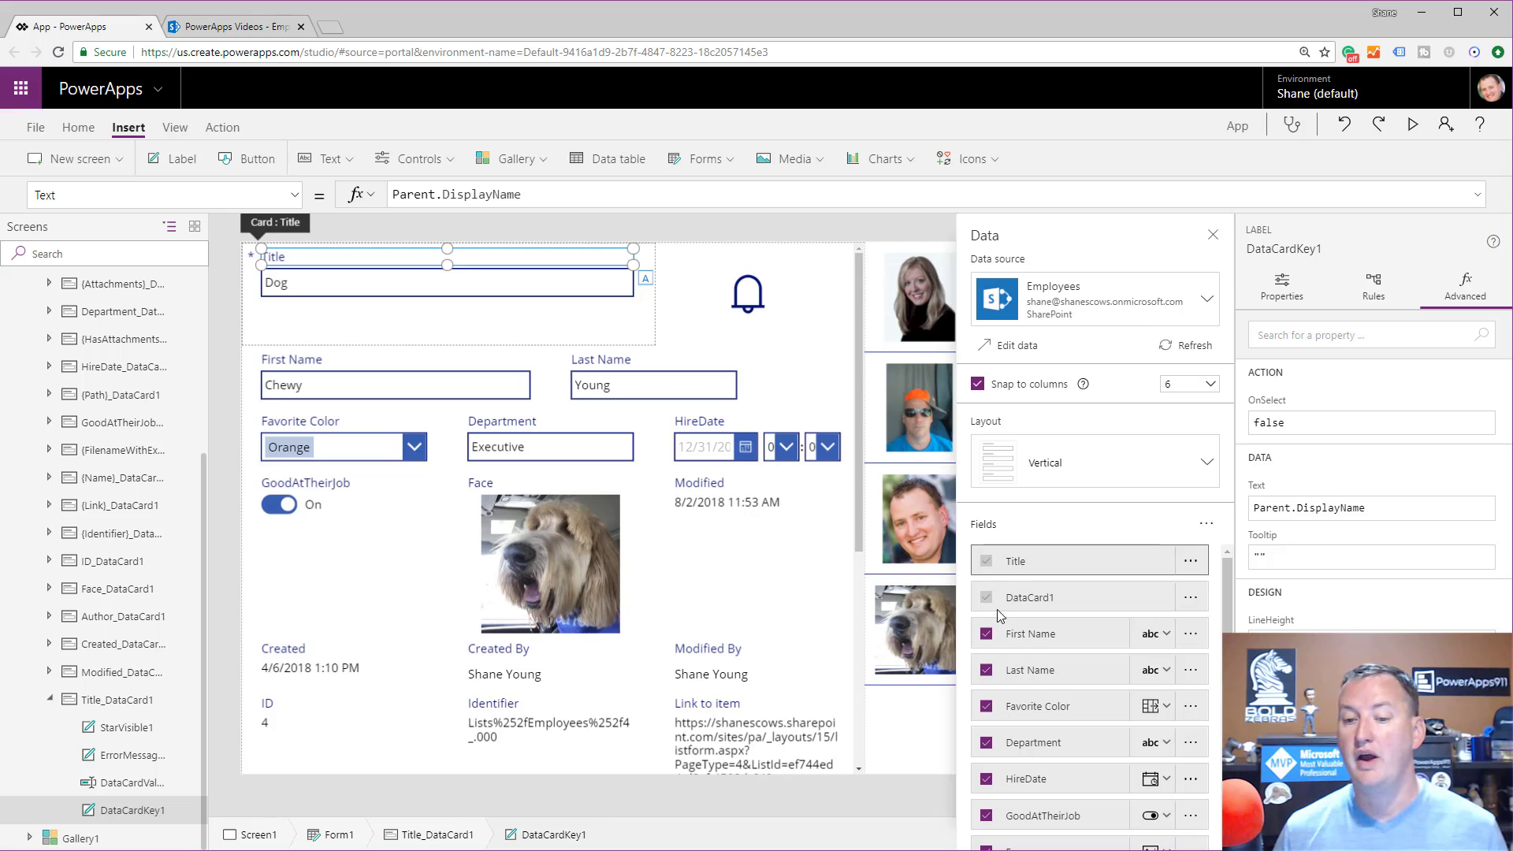
# Step: Set the label text of the unlocked Title card to "Super Title"
pyautogui.click(1190, 561)
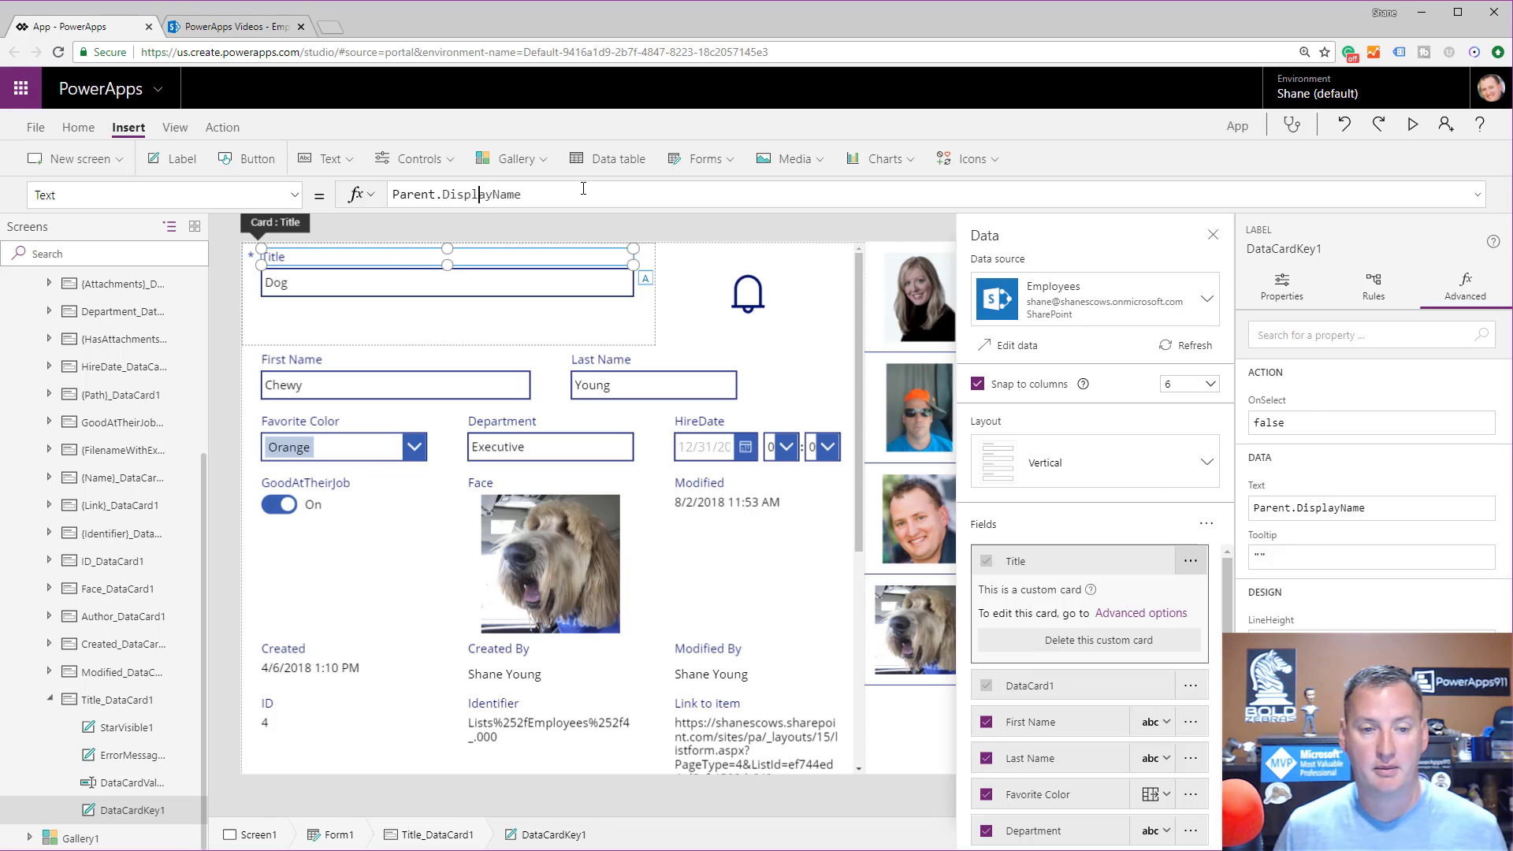
pyautogui.hotkey('ctrl', 'a')
pyautogui.write('"')
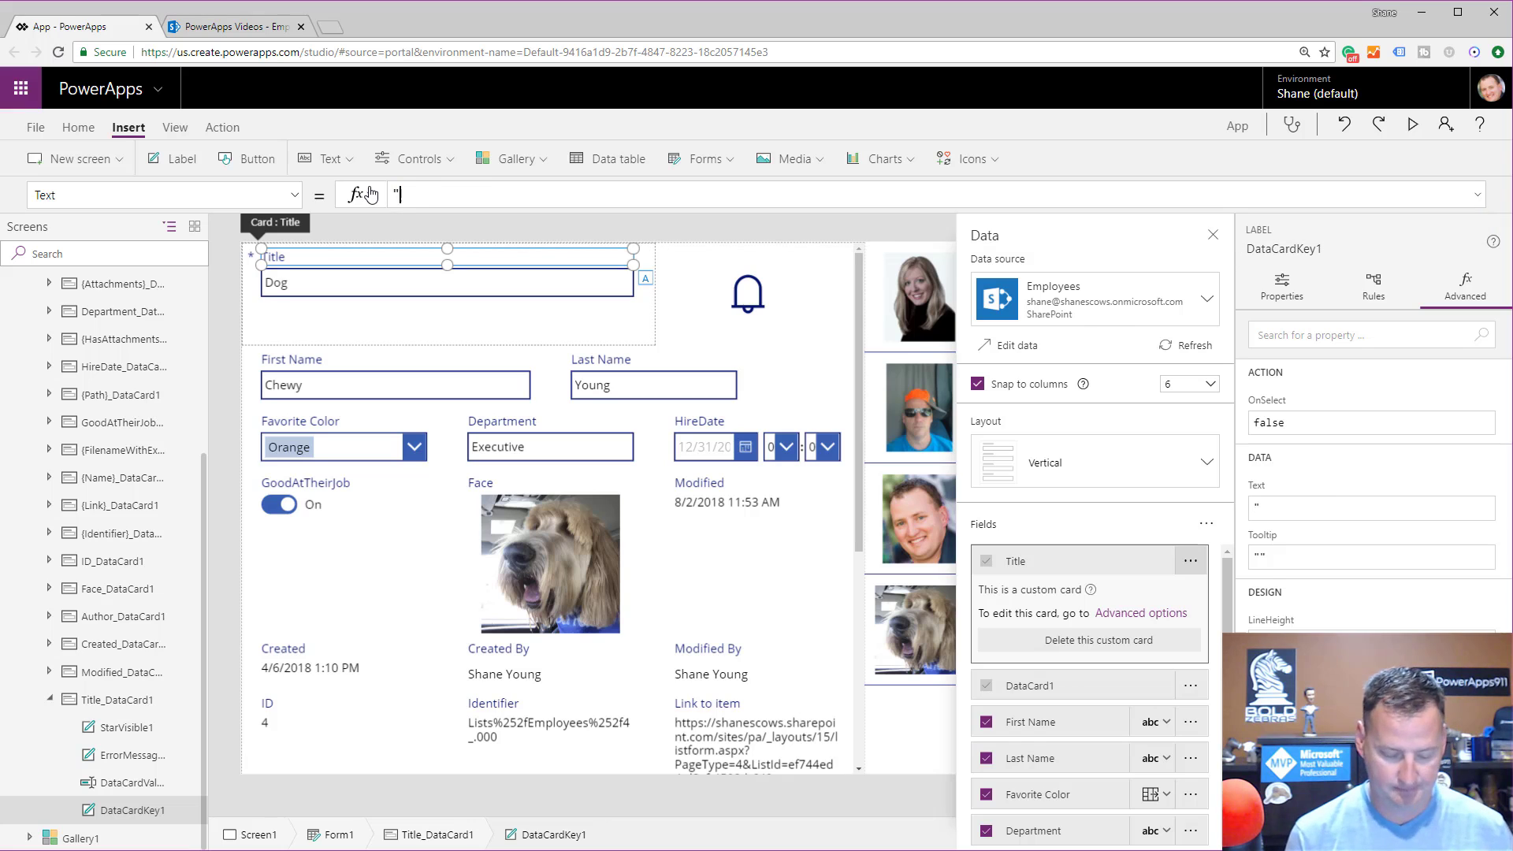
pyautogui.write('Super Title"')
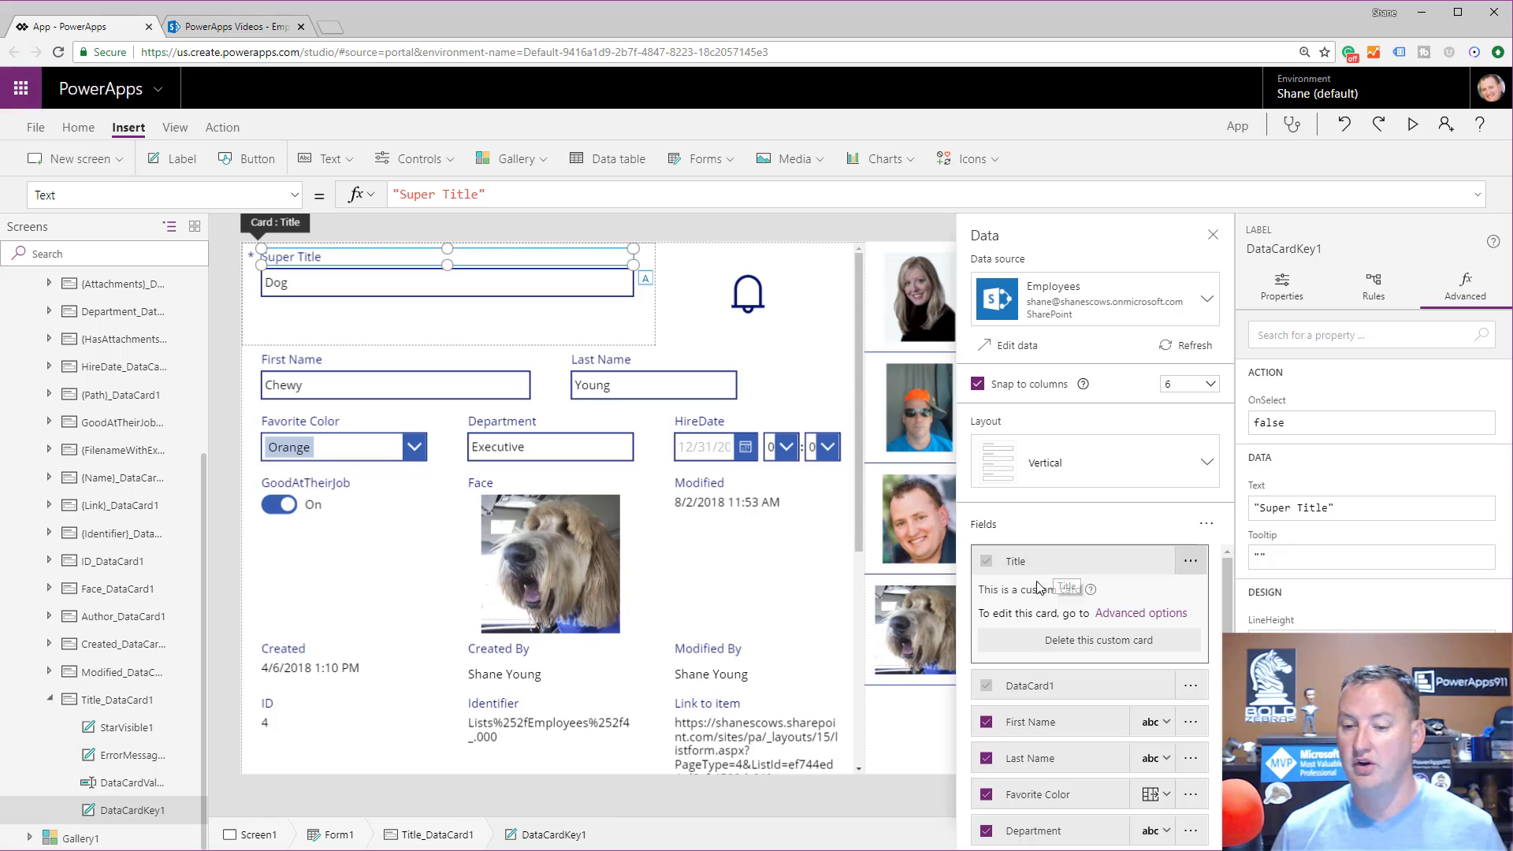
# Step: Delete the custom Title card and add the standard Title field back to the form
pyautogui.scroll(-10, 1054, 566)
pyautogui.scroll(-1, 1056, 733)
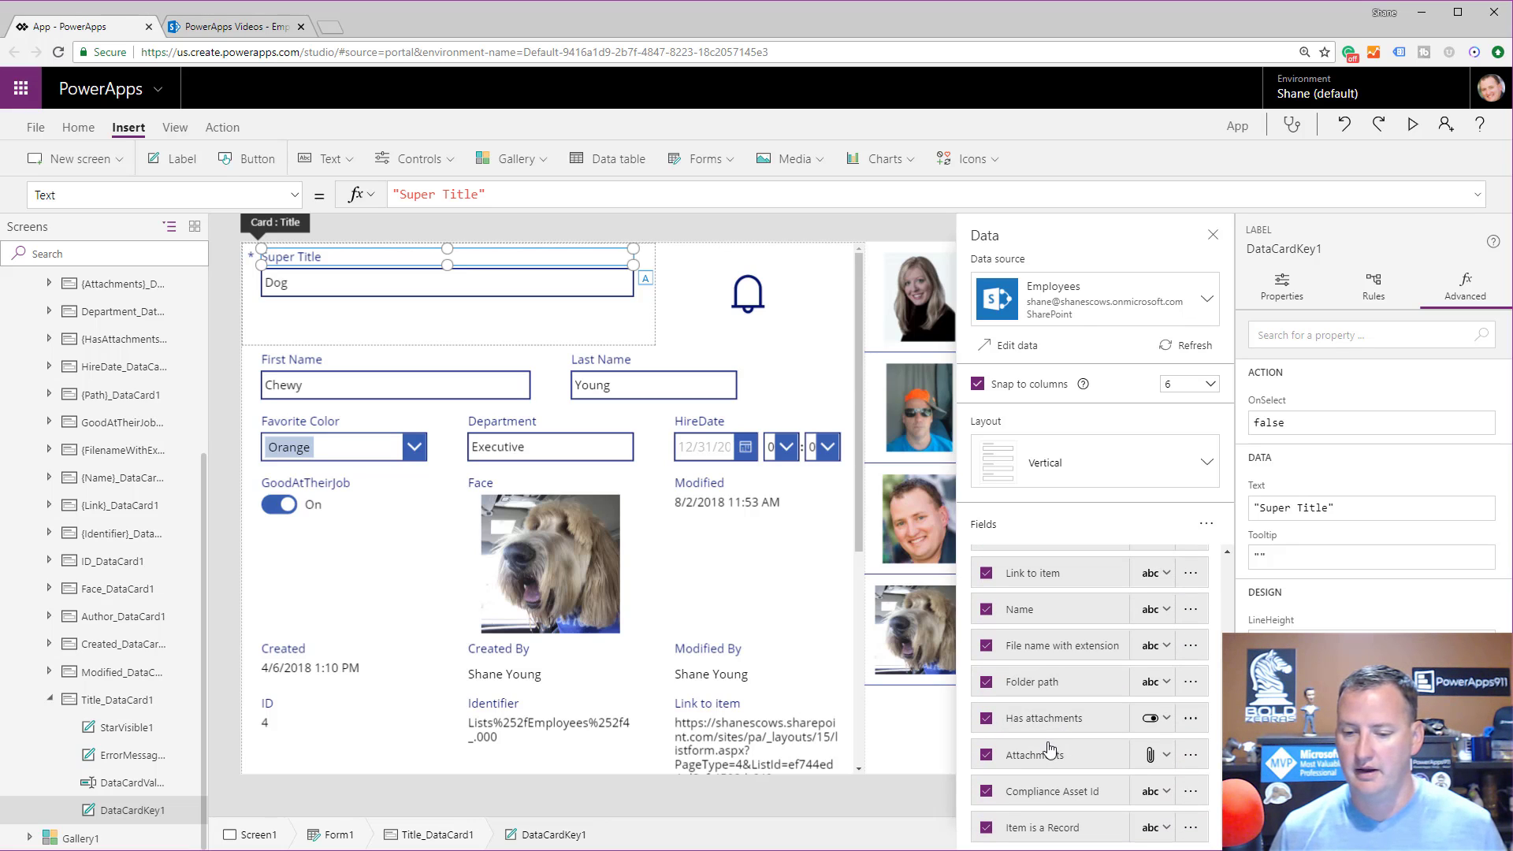
pyautogui.scroll(5, 1088, 764)
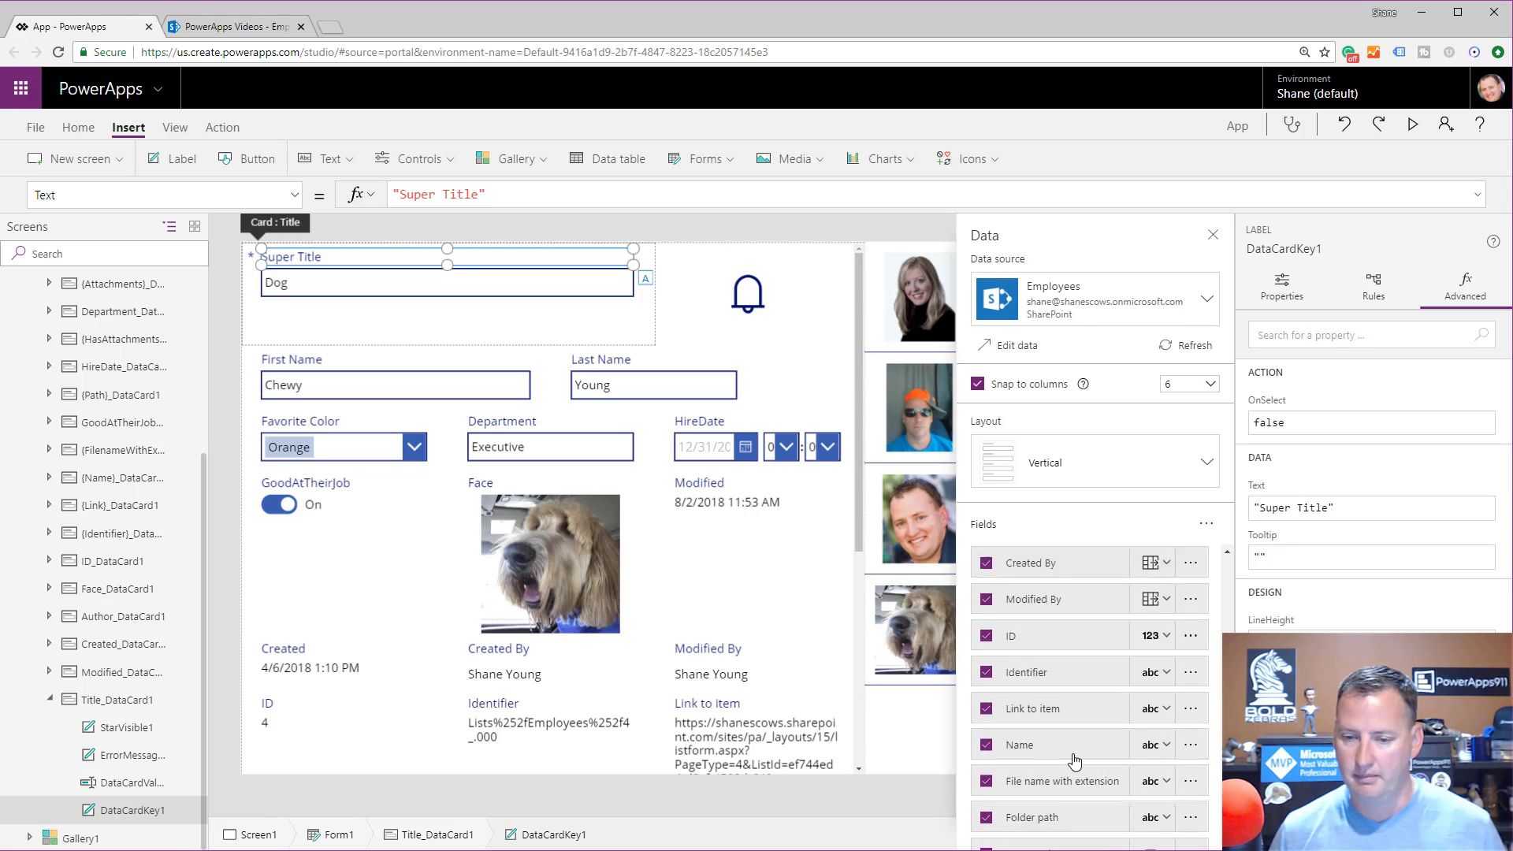
pyautogui.scroll(-5, 1076, 761)
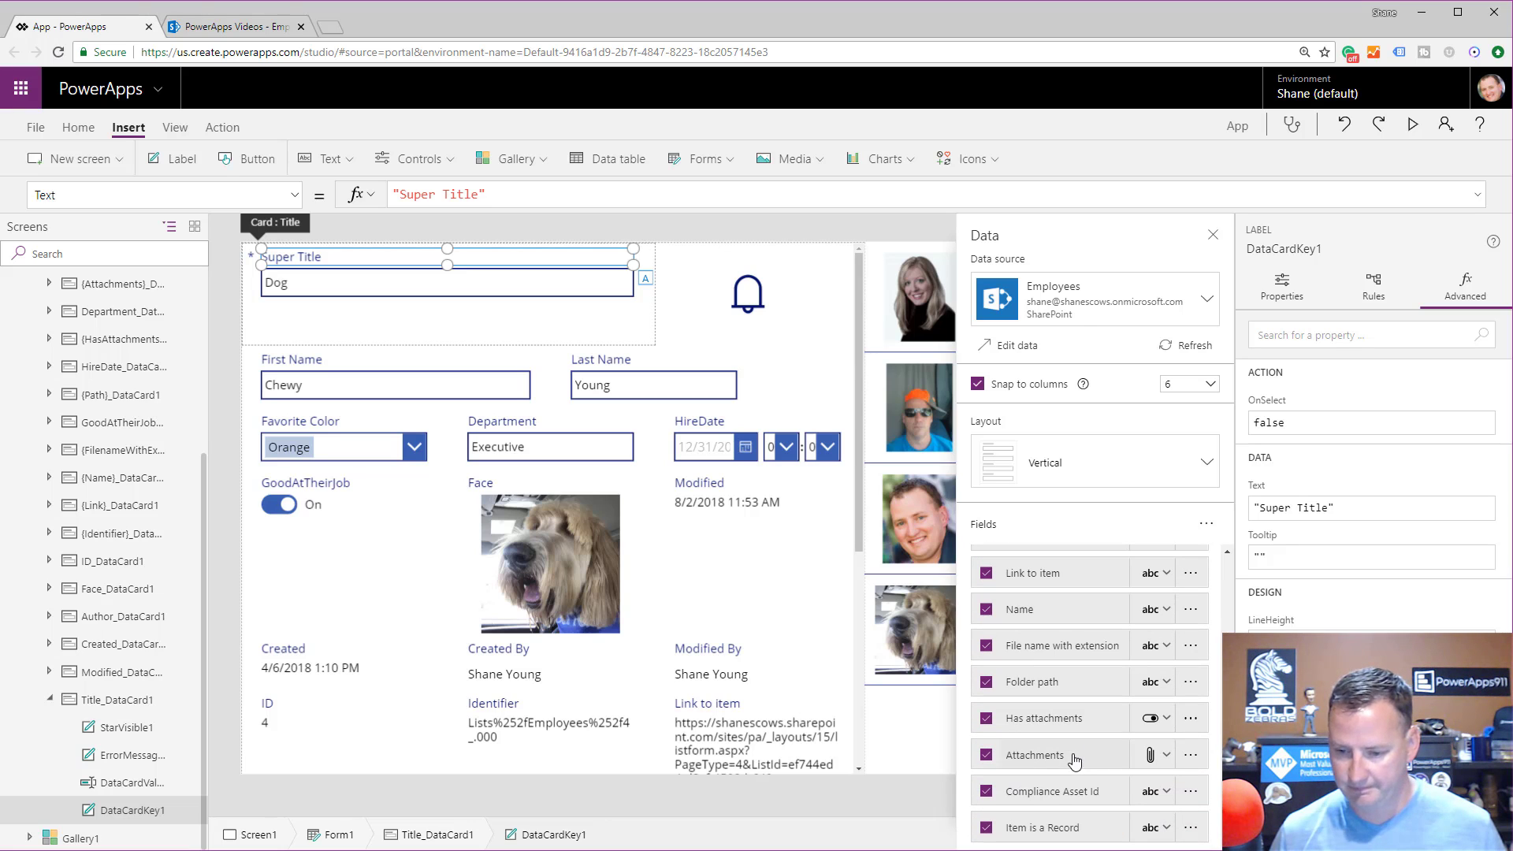
pyautogui.scroll(7, 1103, 709)
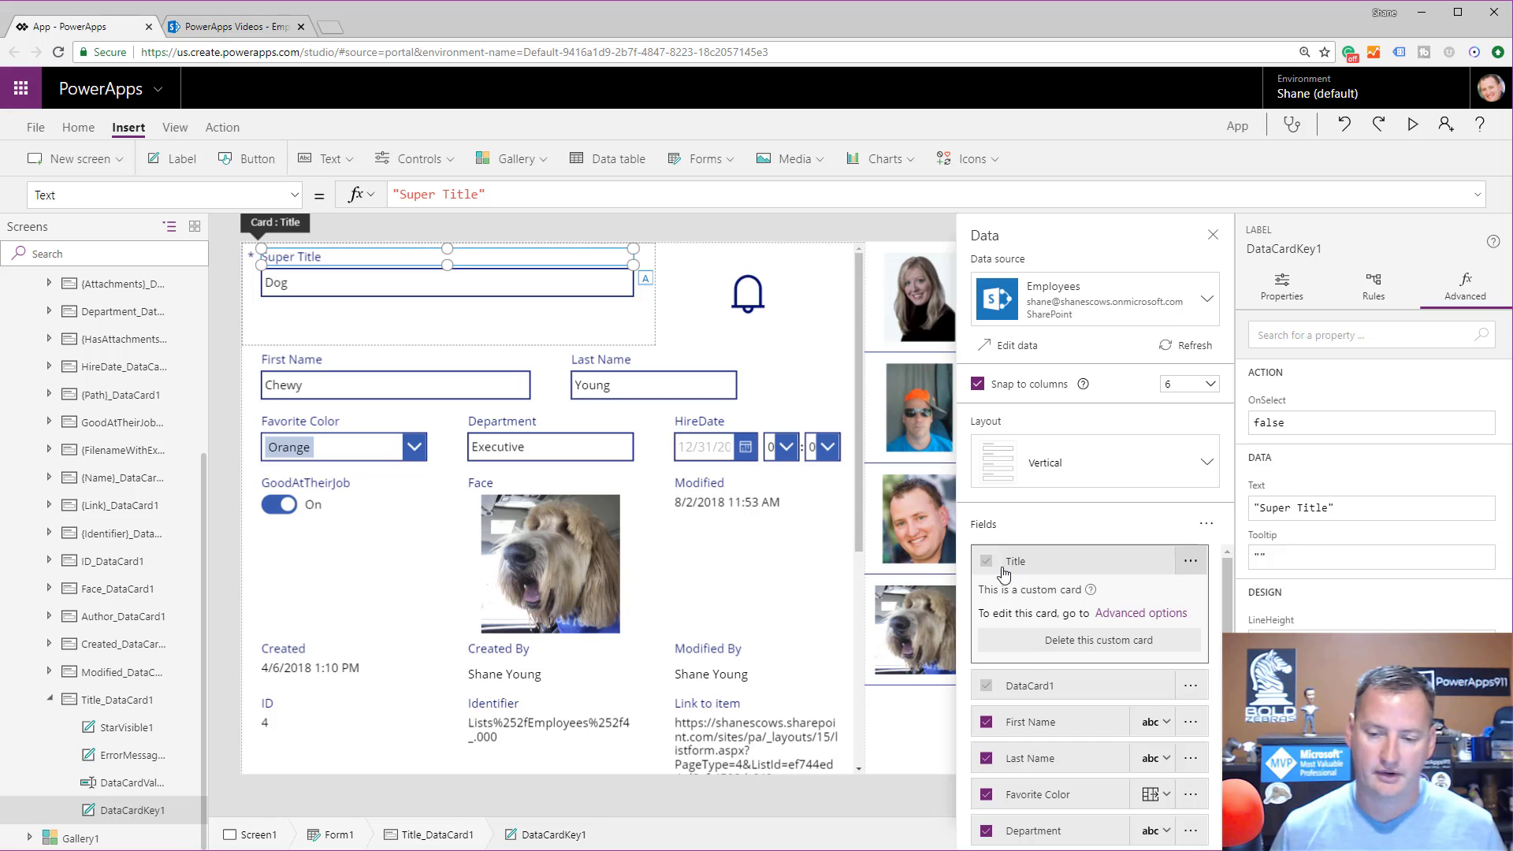
pyautogui.click(1116, 647)
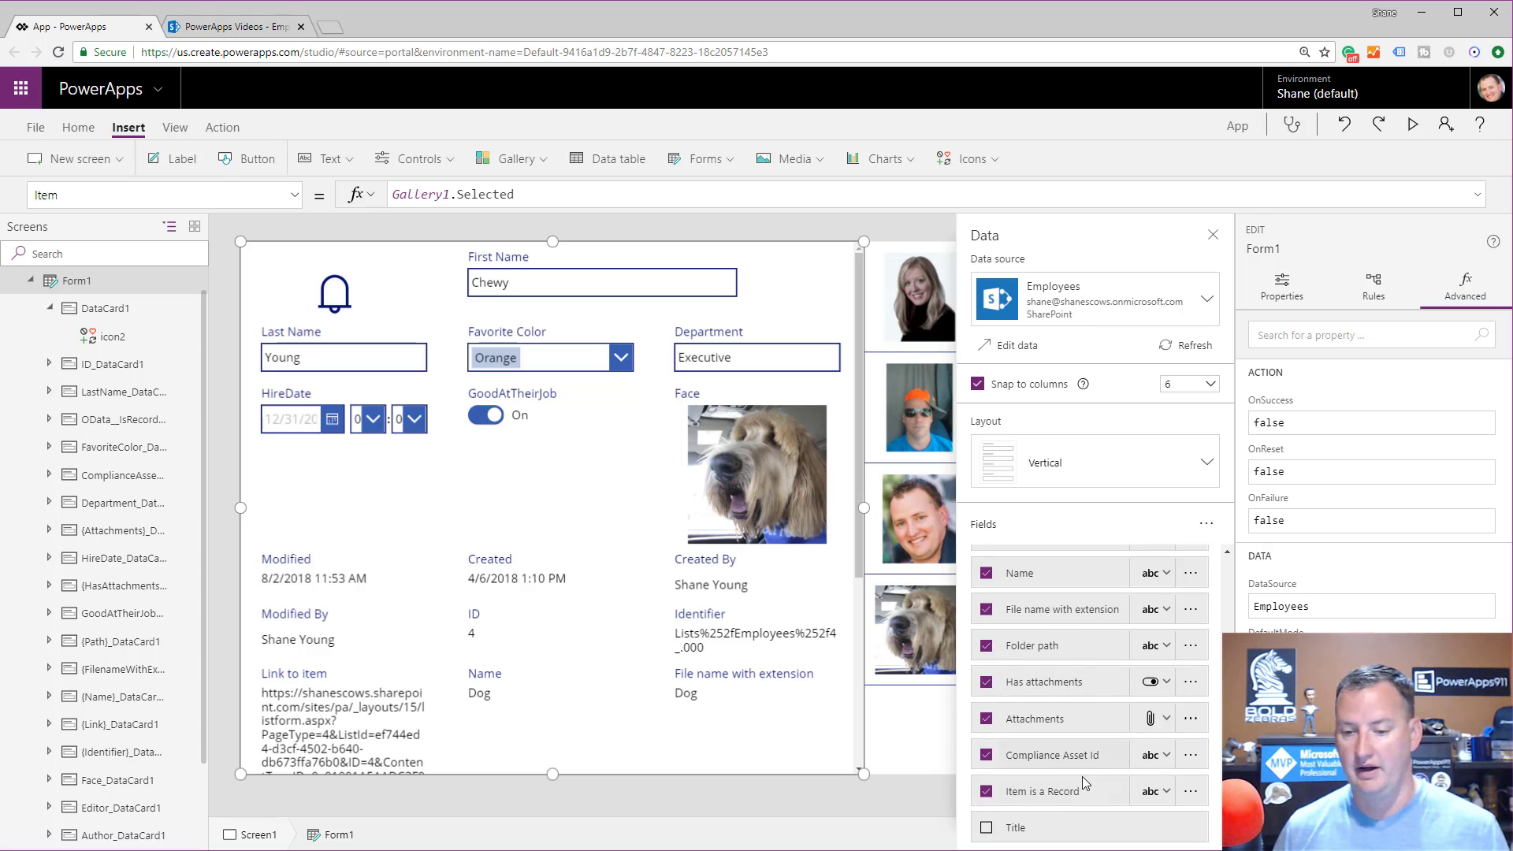
pyautogui.click(987, 829)
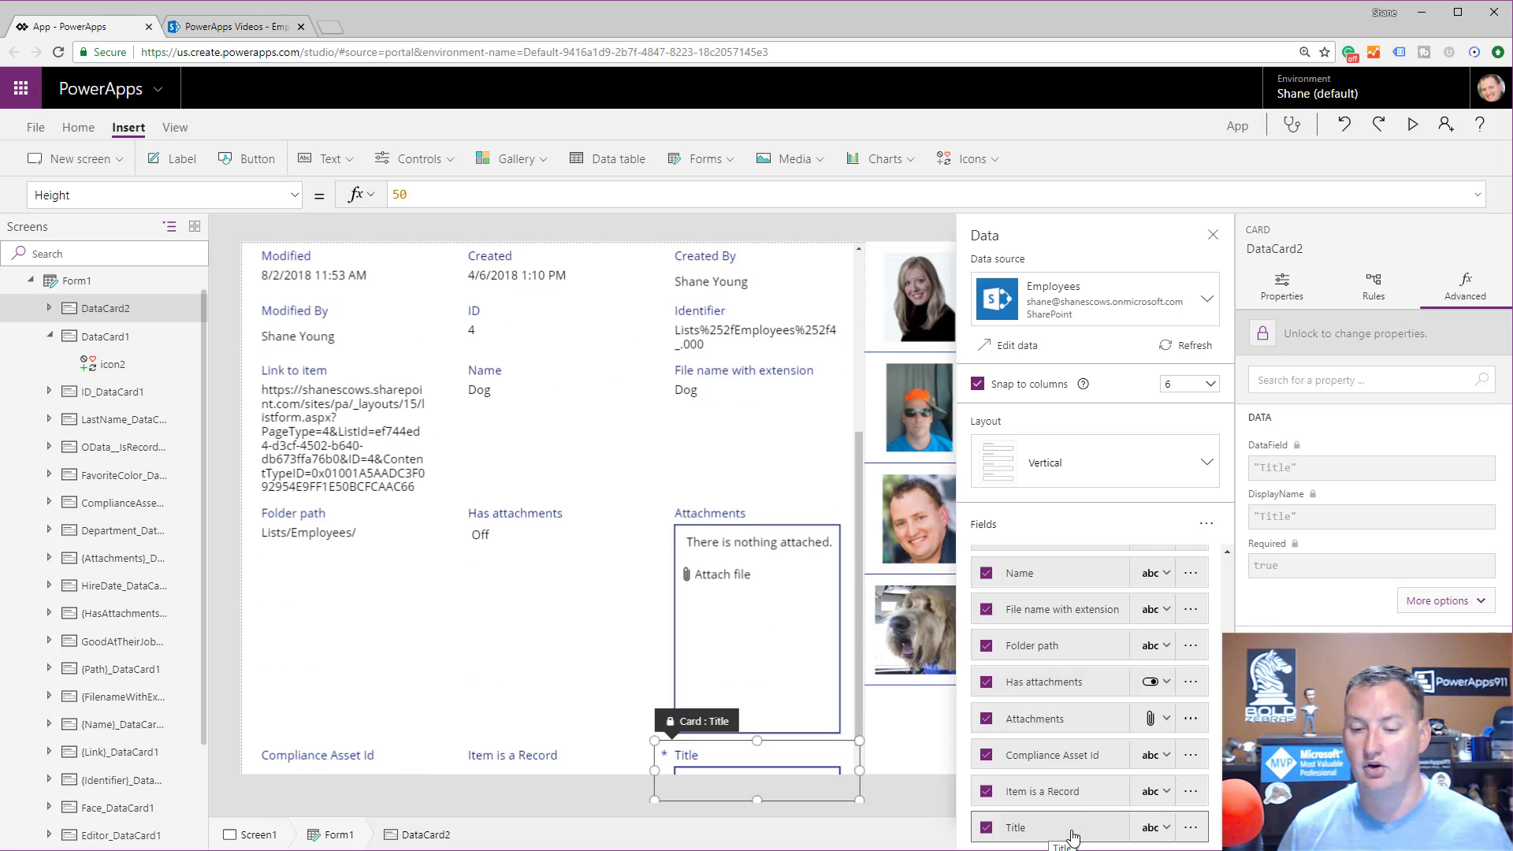
# Step: Move the Title field above DataCard1 and widen its card to two thirds of the form's width
pyautogui.moveTo(1073, 837); pyautogui.dragTo(1093, 621)
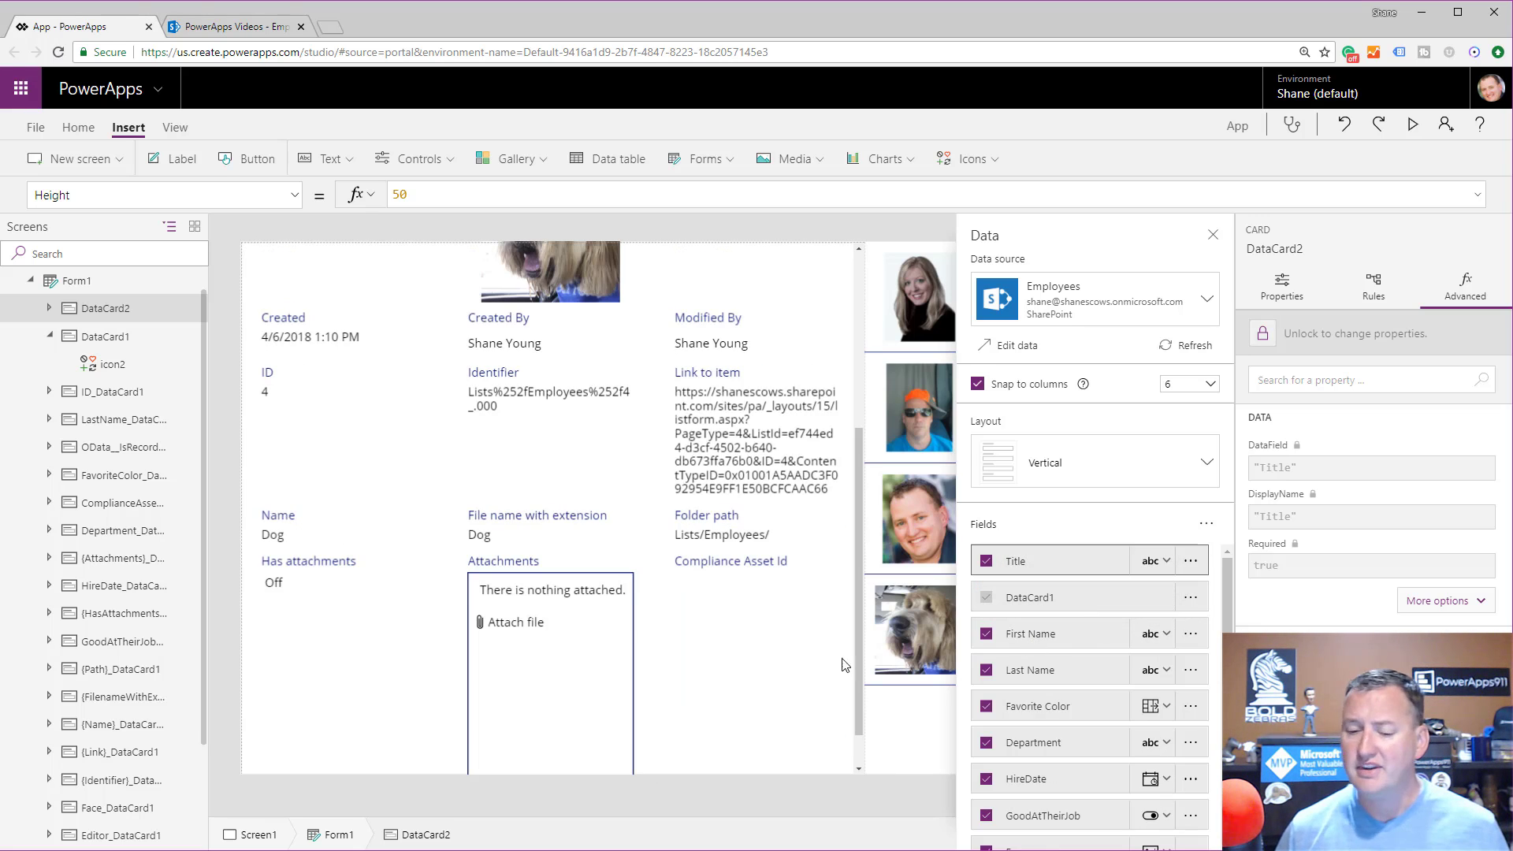
pyautogui.scroll(3, 693, 575)
pyautogui.scroll(1, 702, 513)
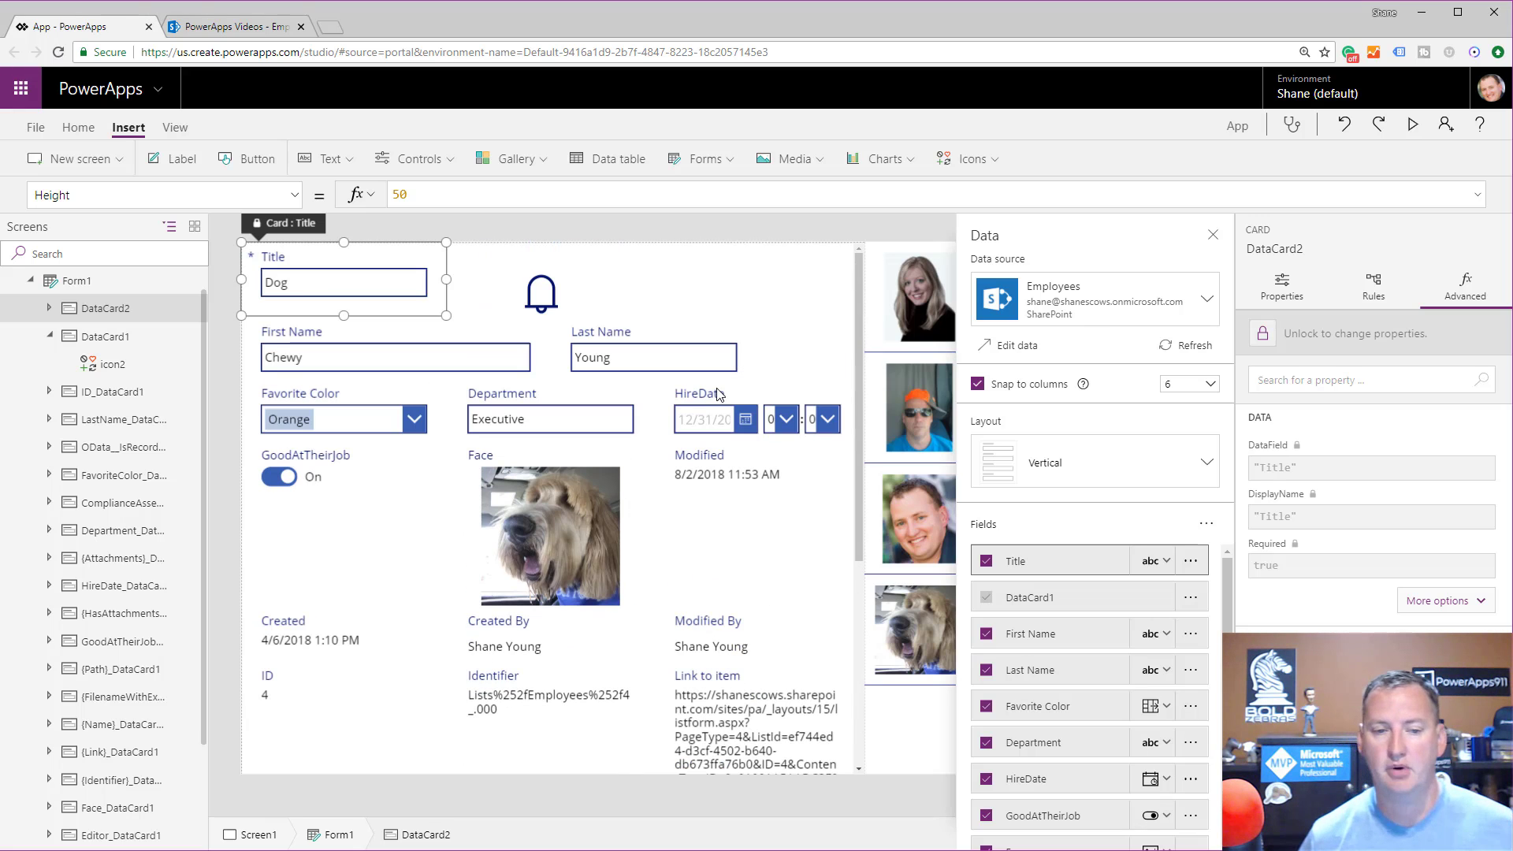
pyautogui.moveTo(450, 278); pyautogui.dragTo(652, 282)
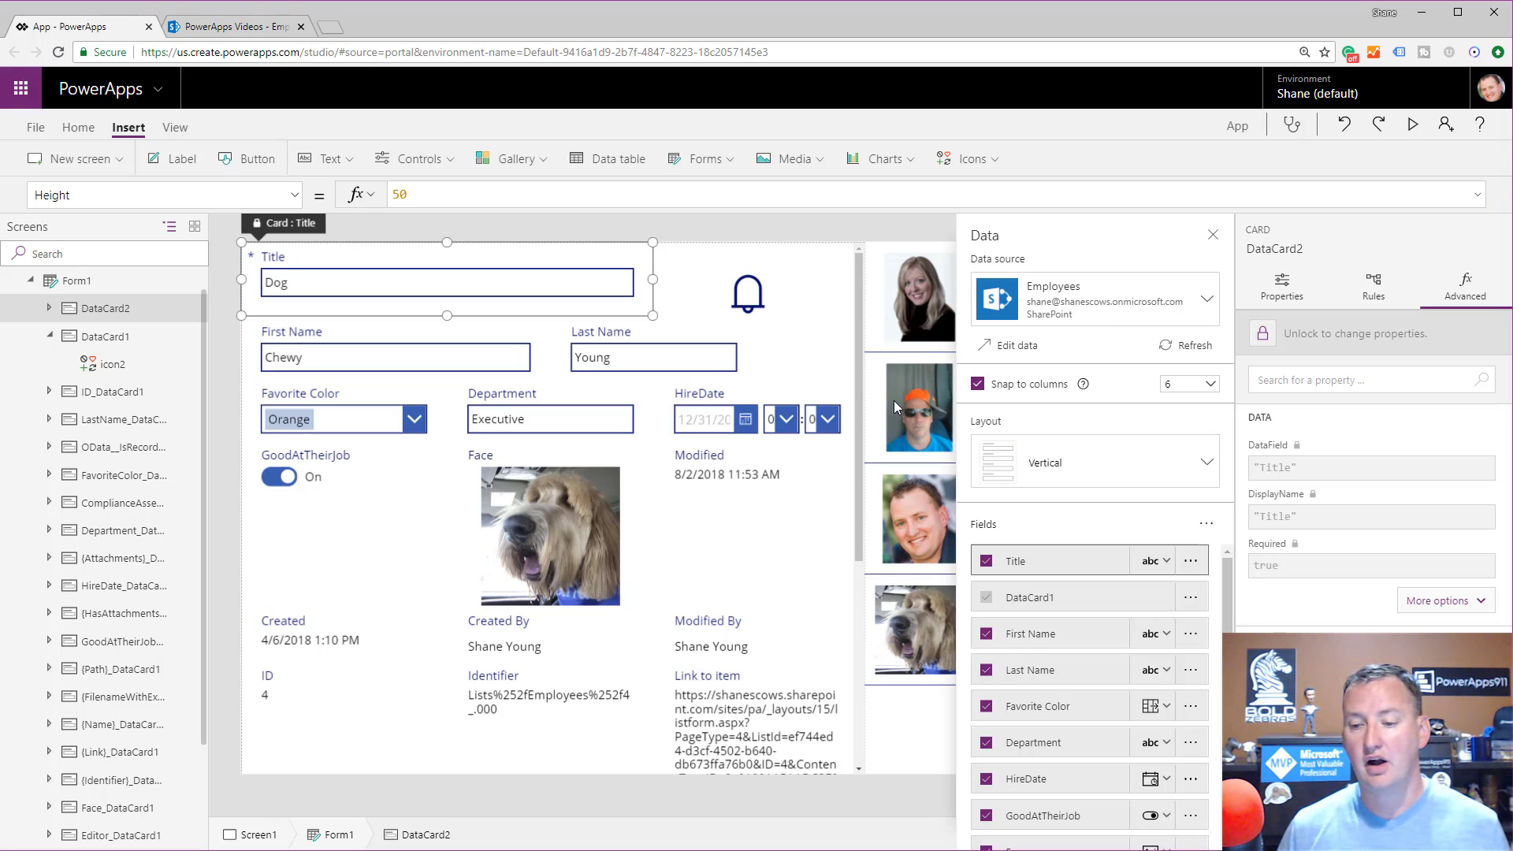
# Step: Set the Color property of the Title card's label to Red
pyautogui.click(526, 272)
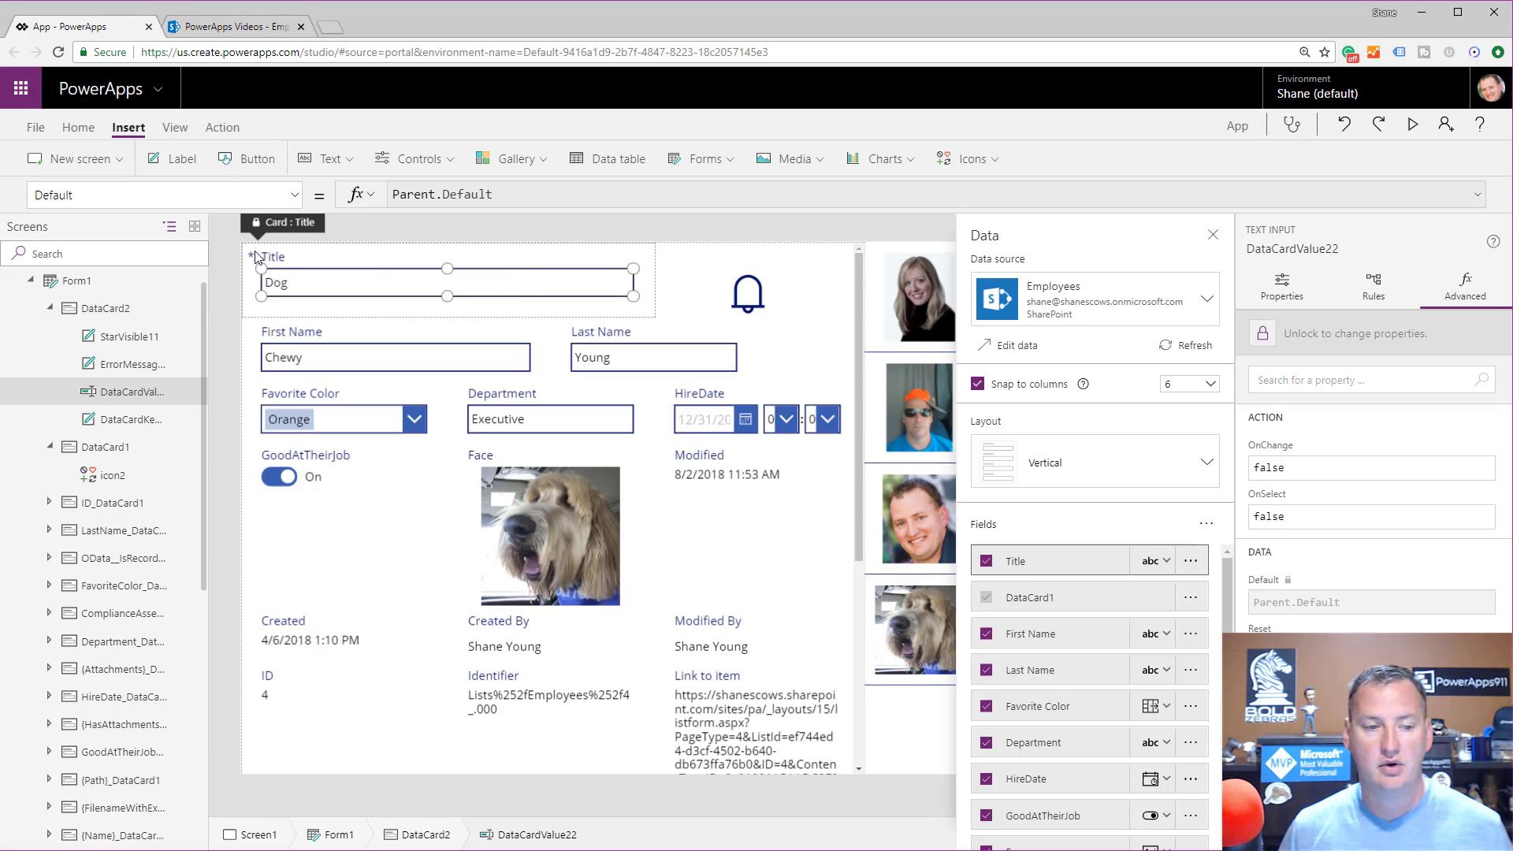
pyautogui.click(283, 257)
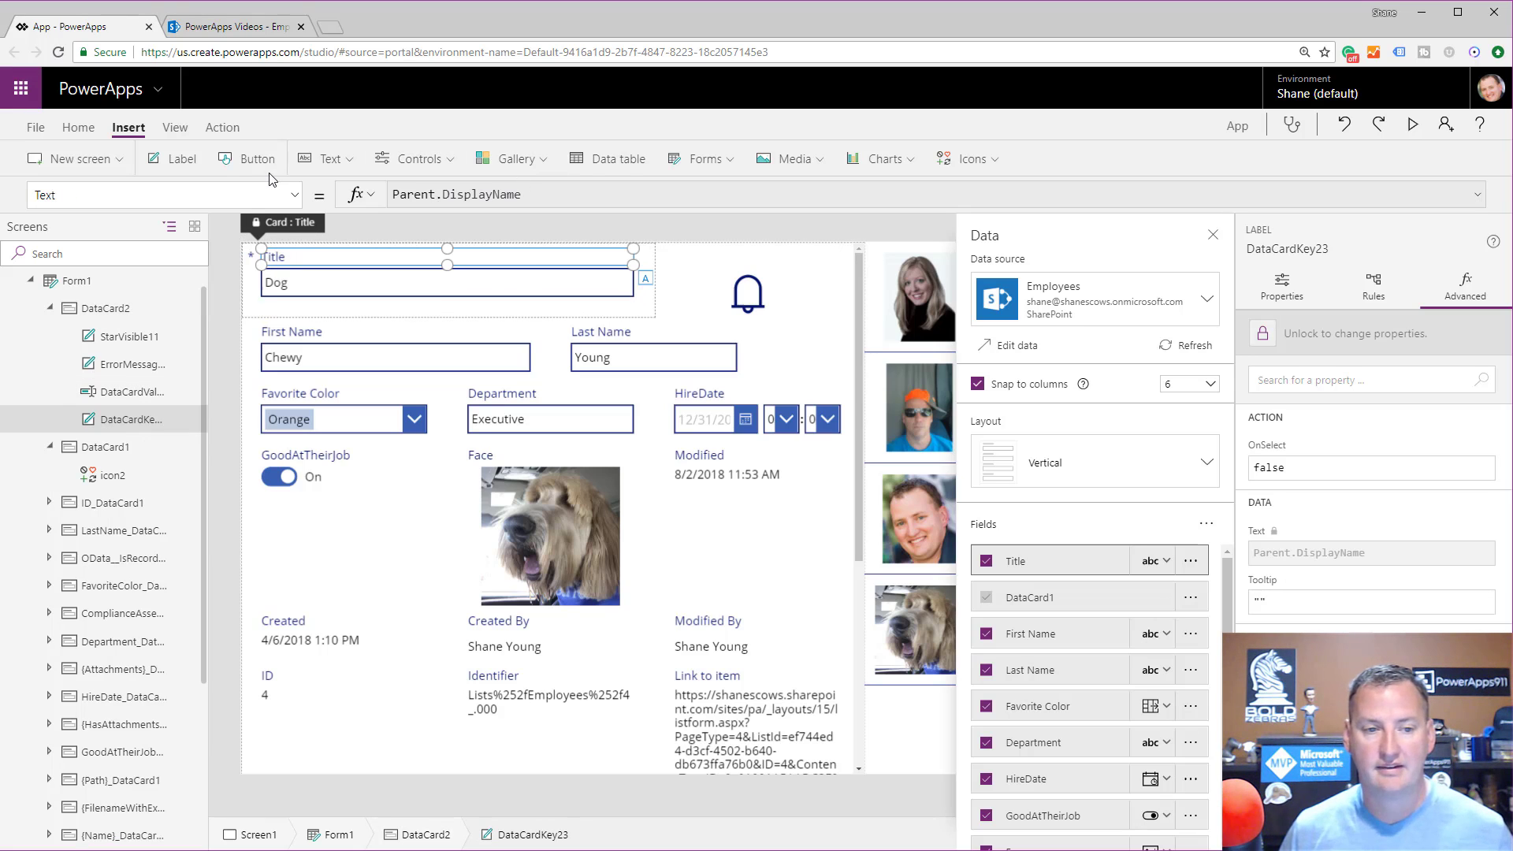
pyautogui.click(294, 195)
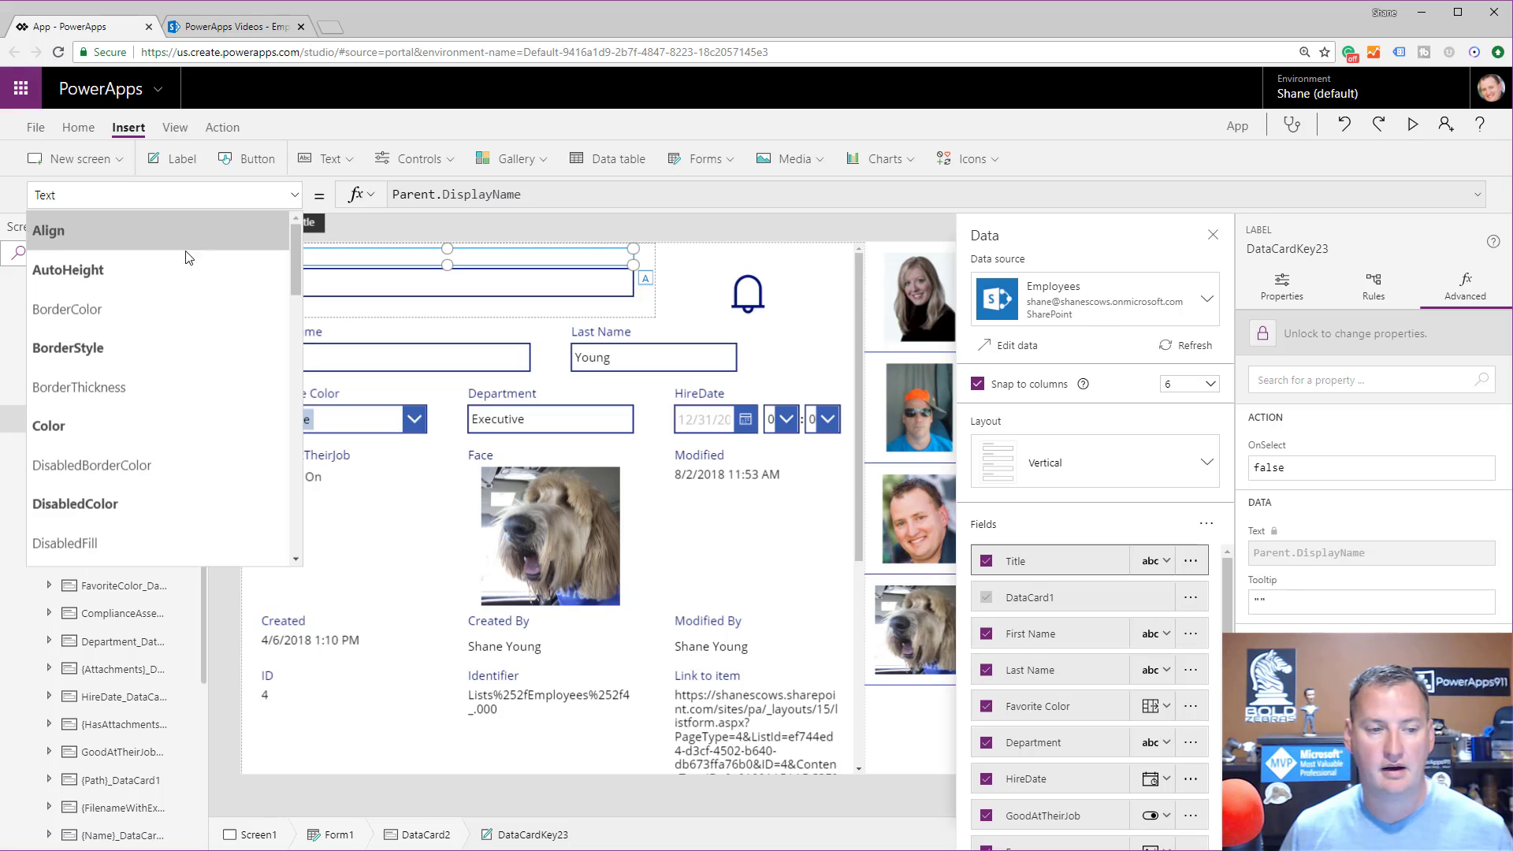
pyautogui.click(101, 426)
pyautogui.moveTo(530, 193); pyautogui.dragTo(368, 200)
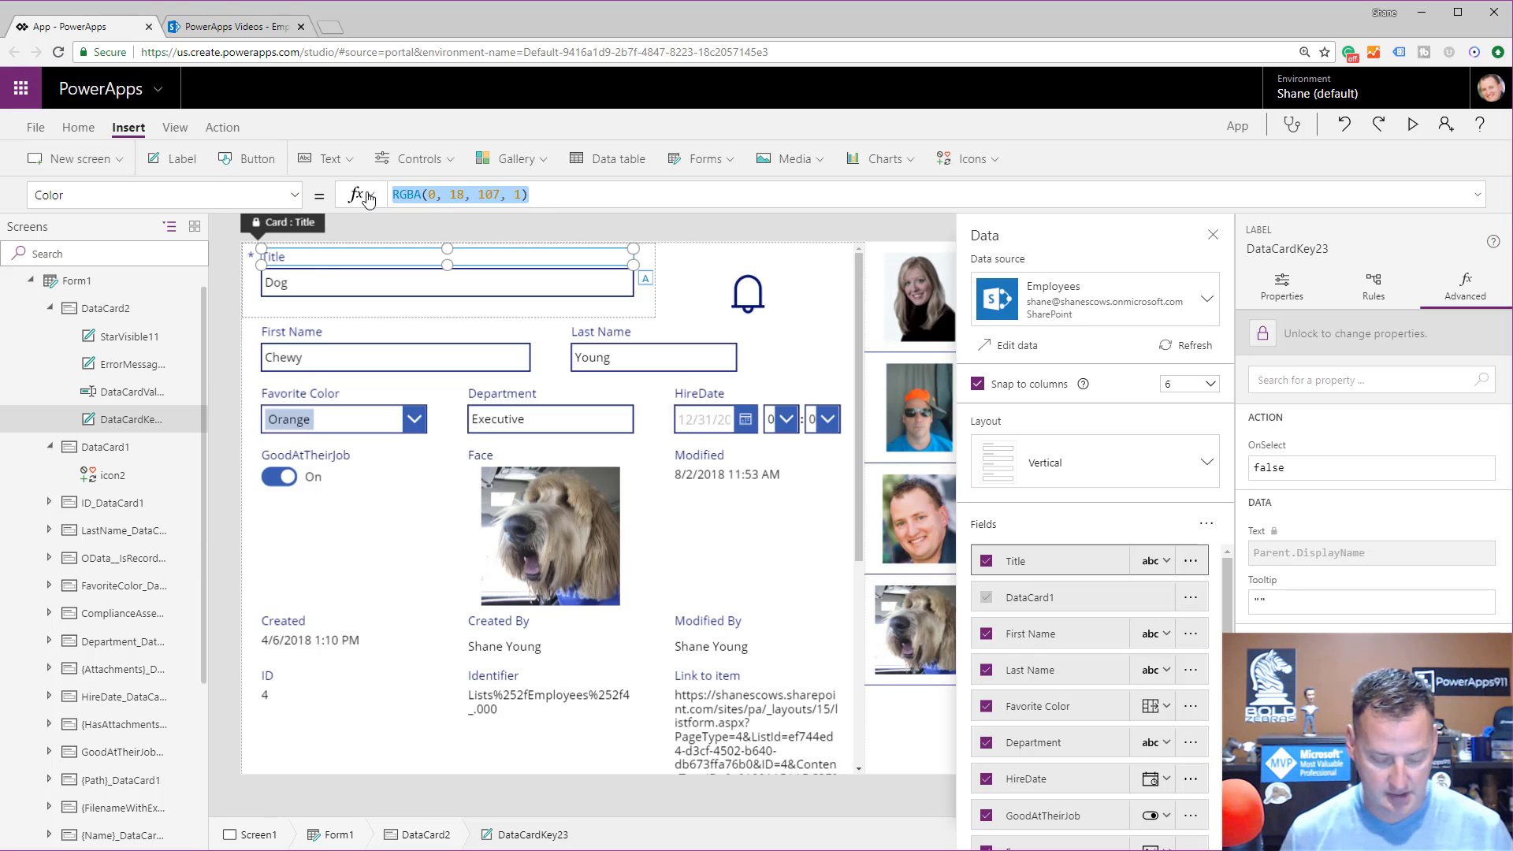
pyautogui.write('RED')
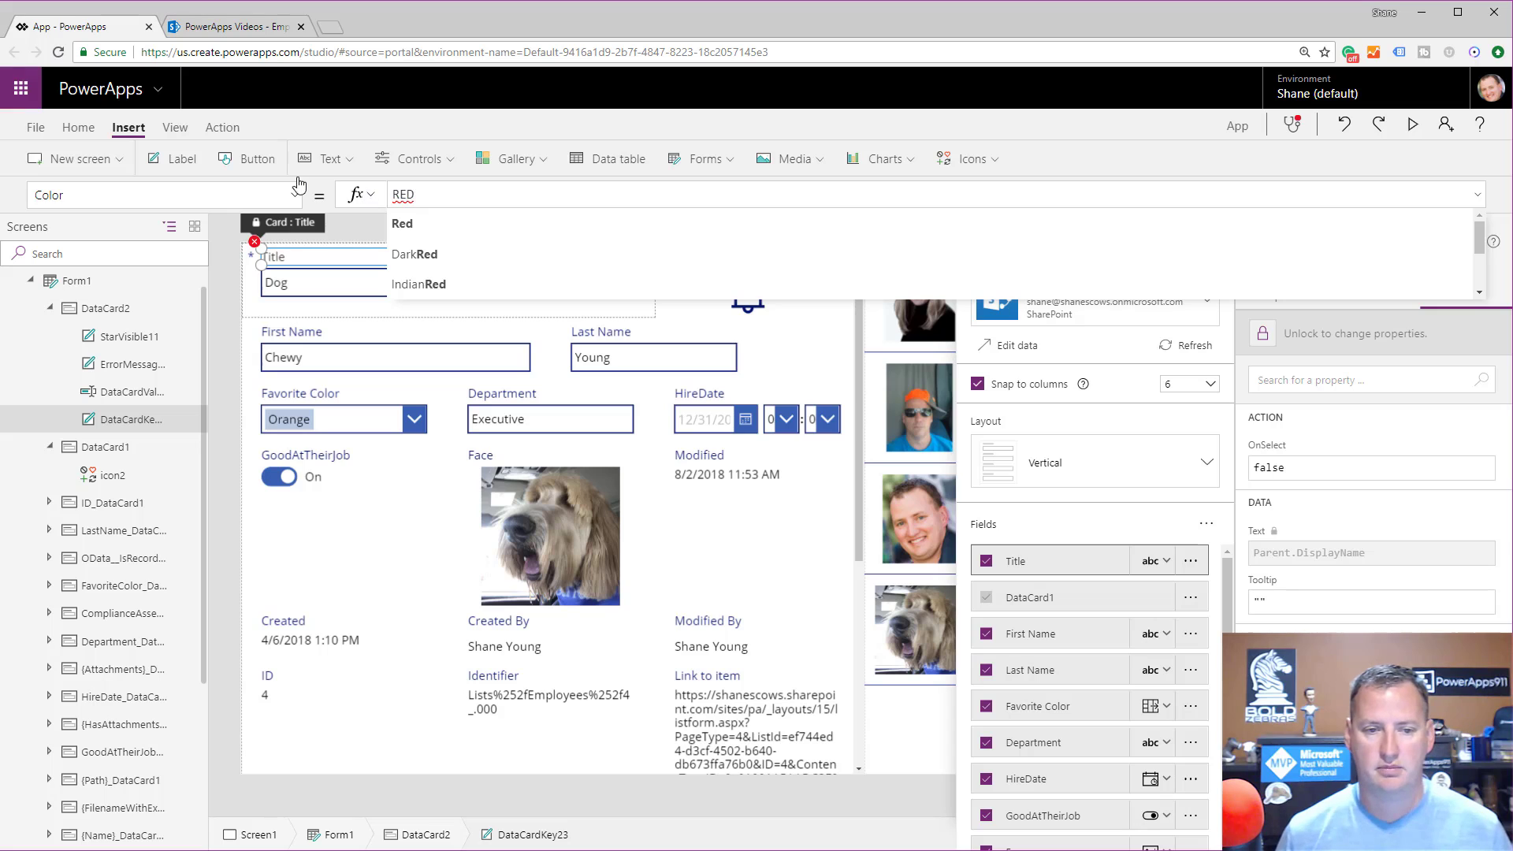
pyautogui.click(409, 223)
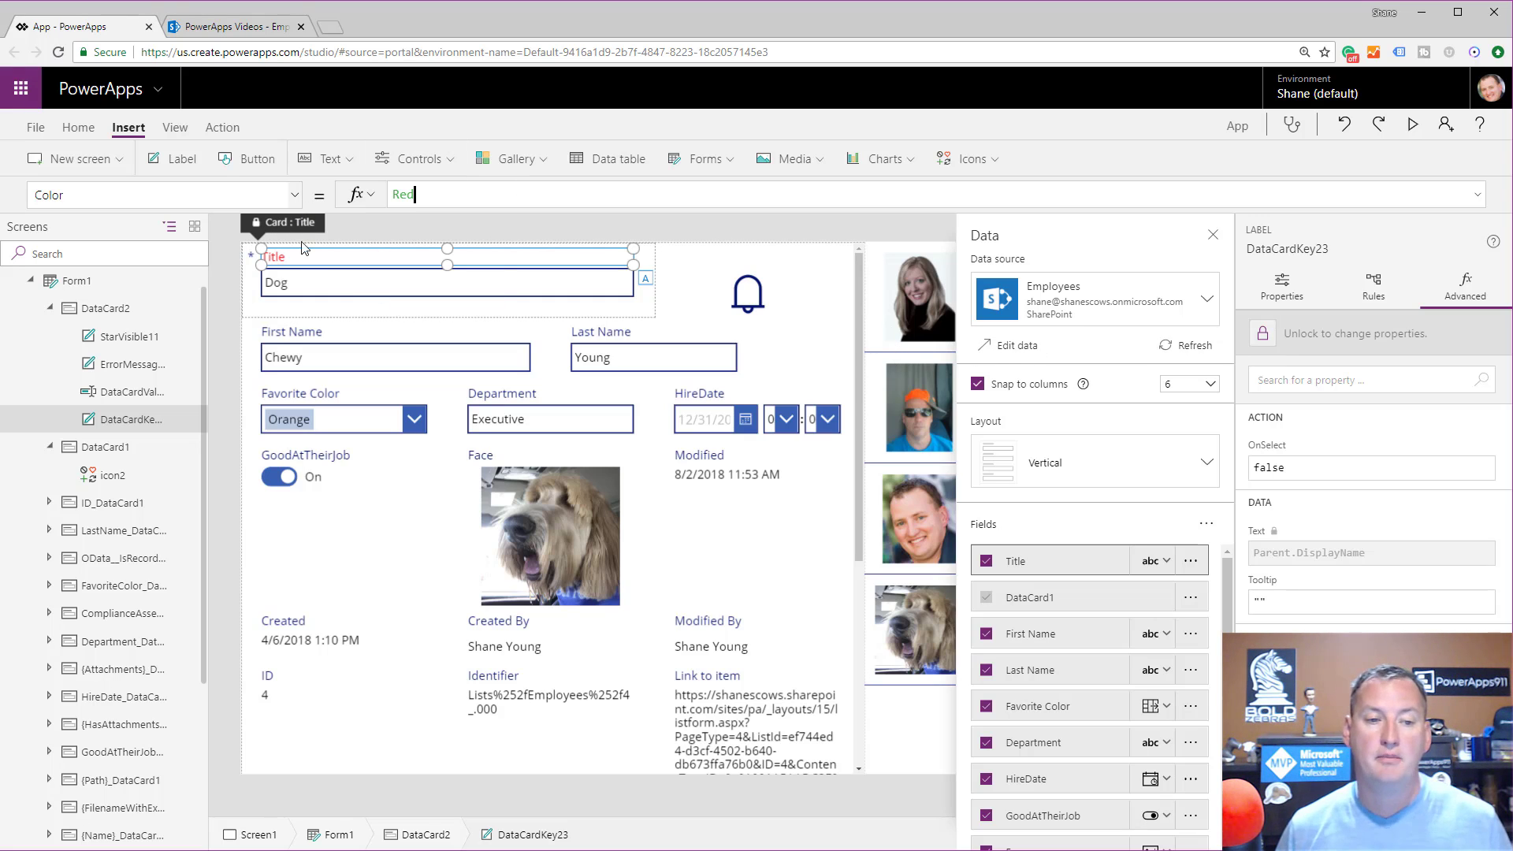
# Step: Examine the Title card's Update property and the Default formula of the text input it refers to
pyautogui.click(95, 308)
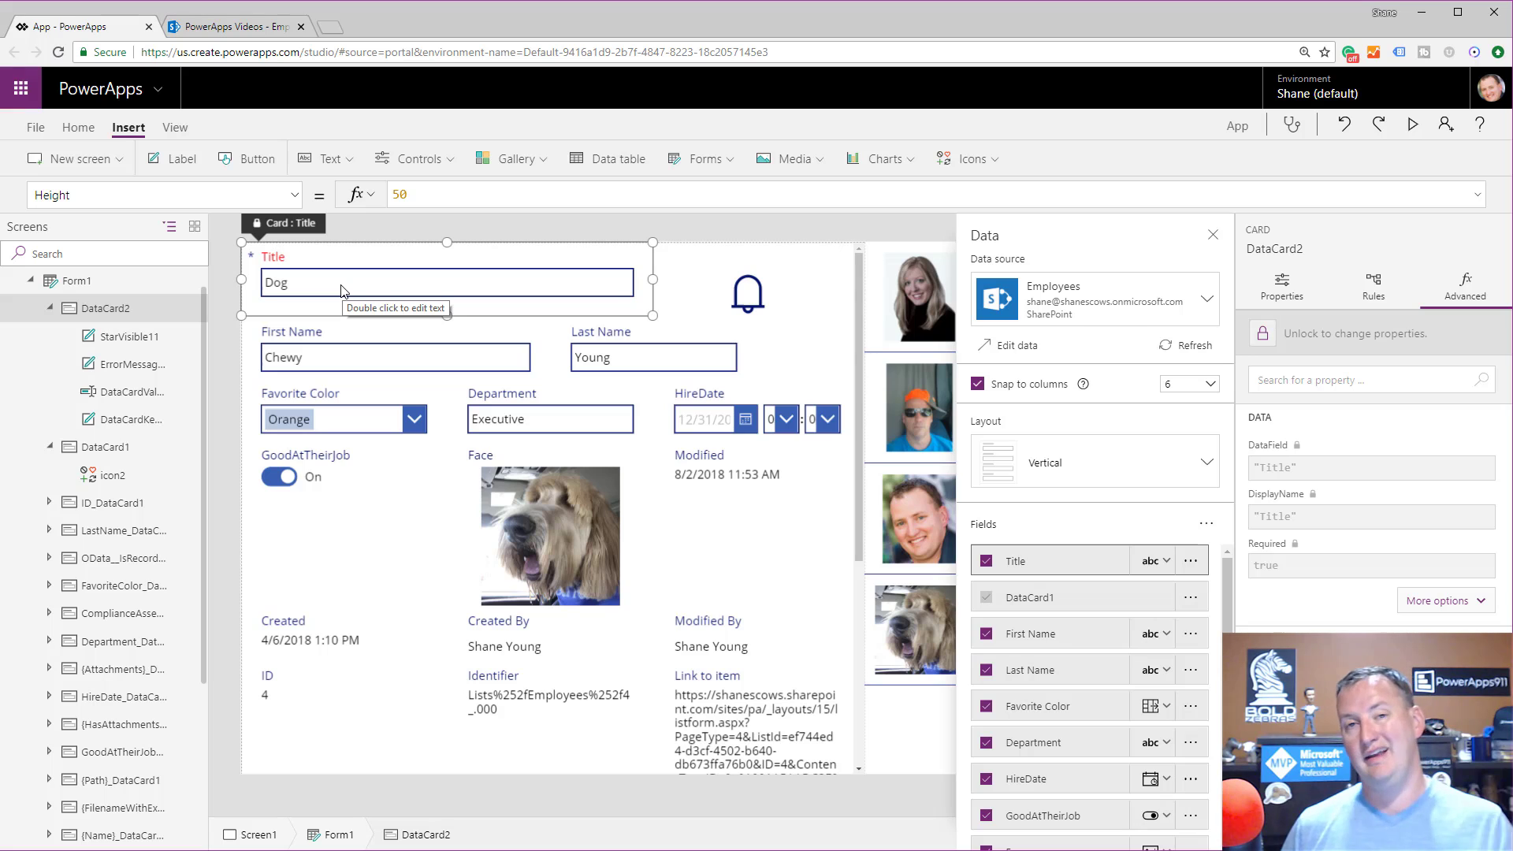
pyautogui.click(294, 202)
pyautogui.scroll(-3, 168, 366)
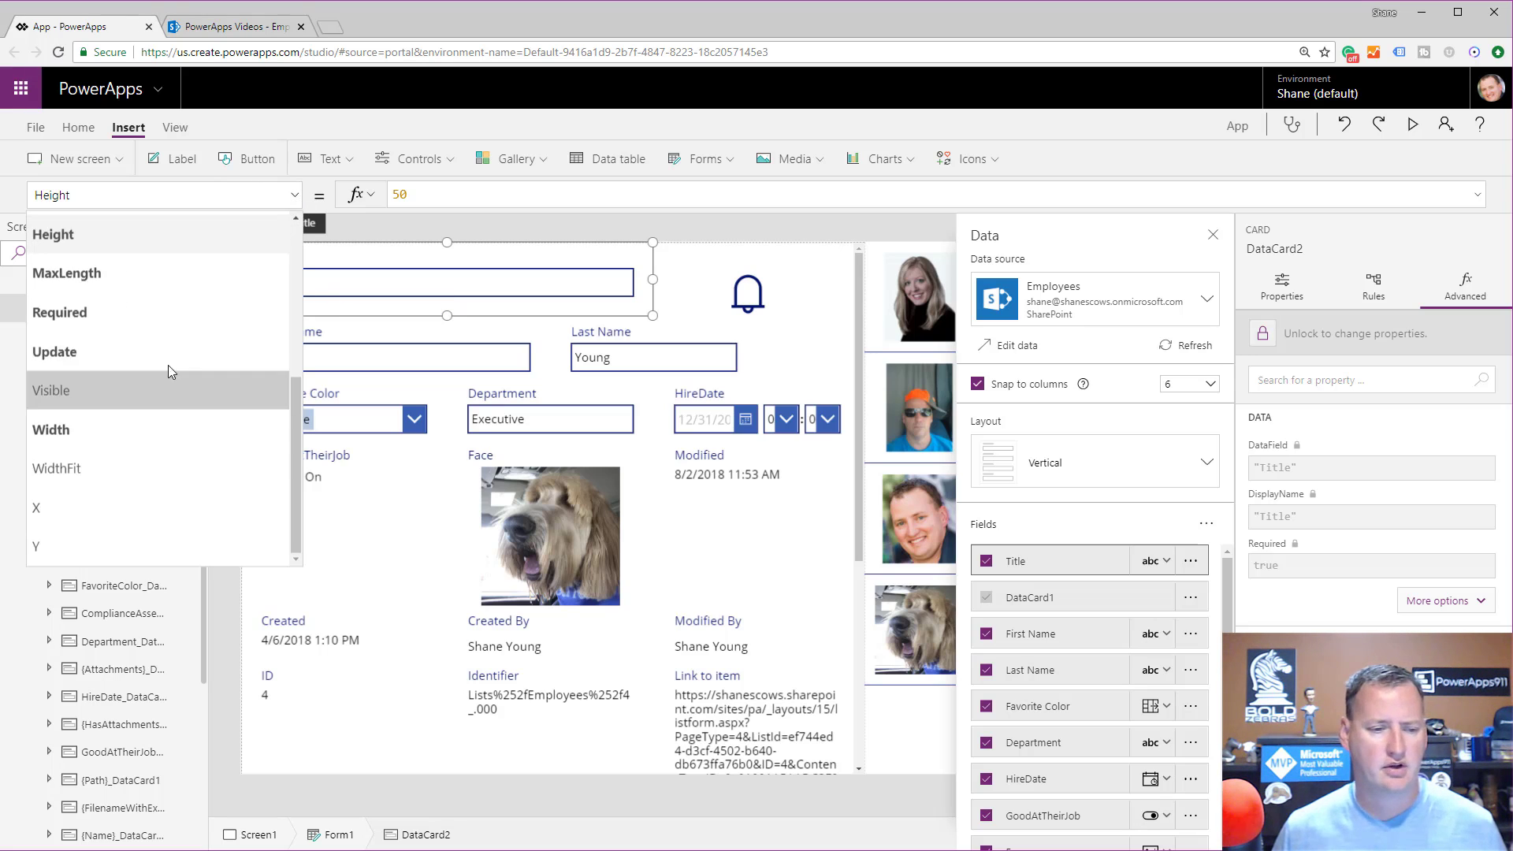
pyautogui.click(106, 346)
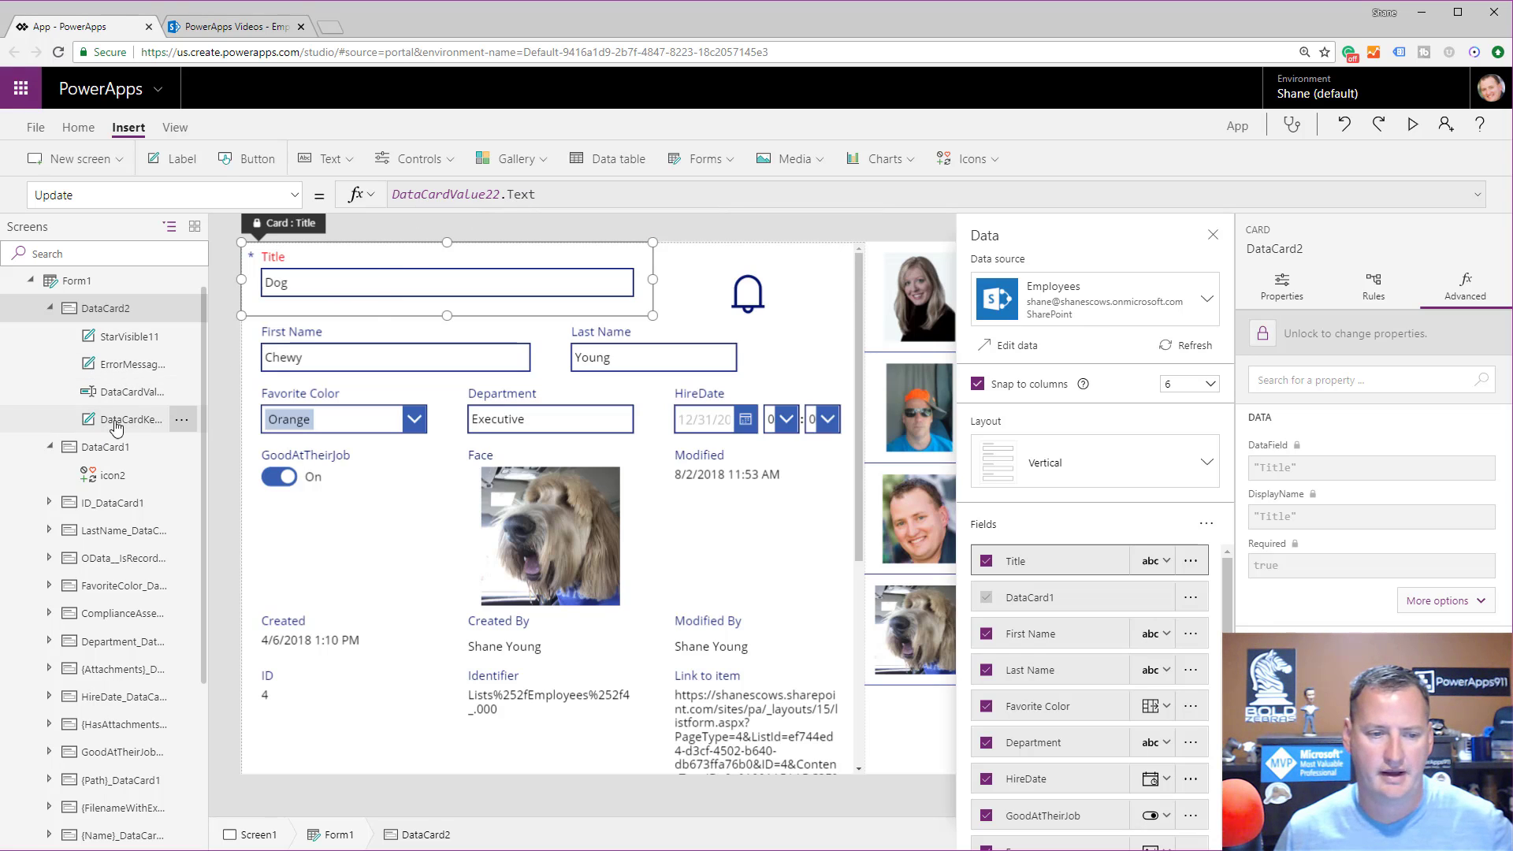
pyautogui.click(126, 392)
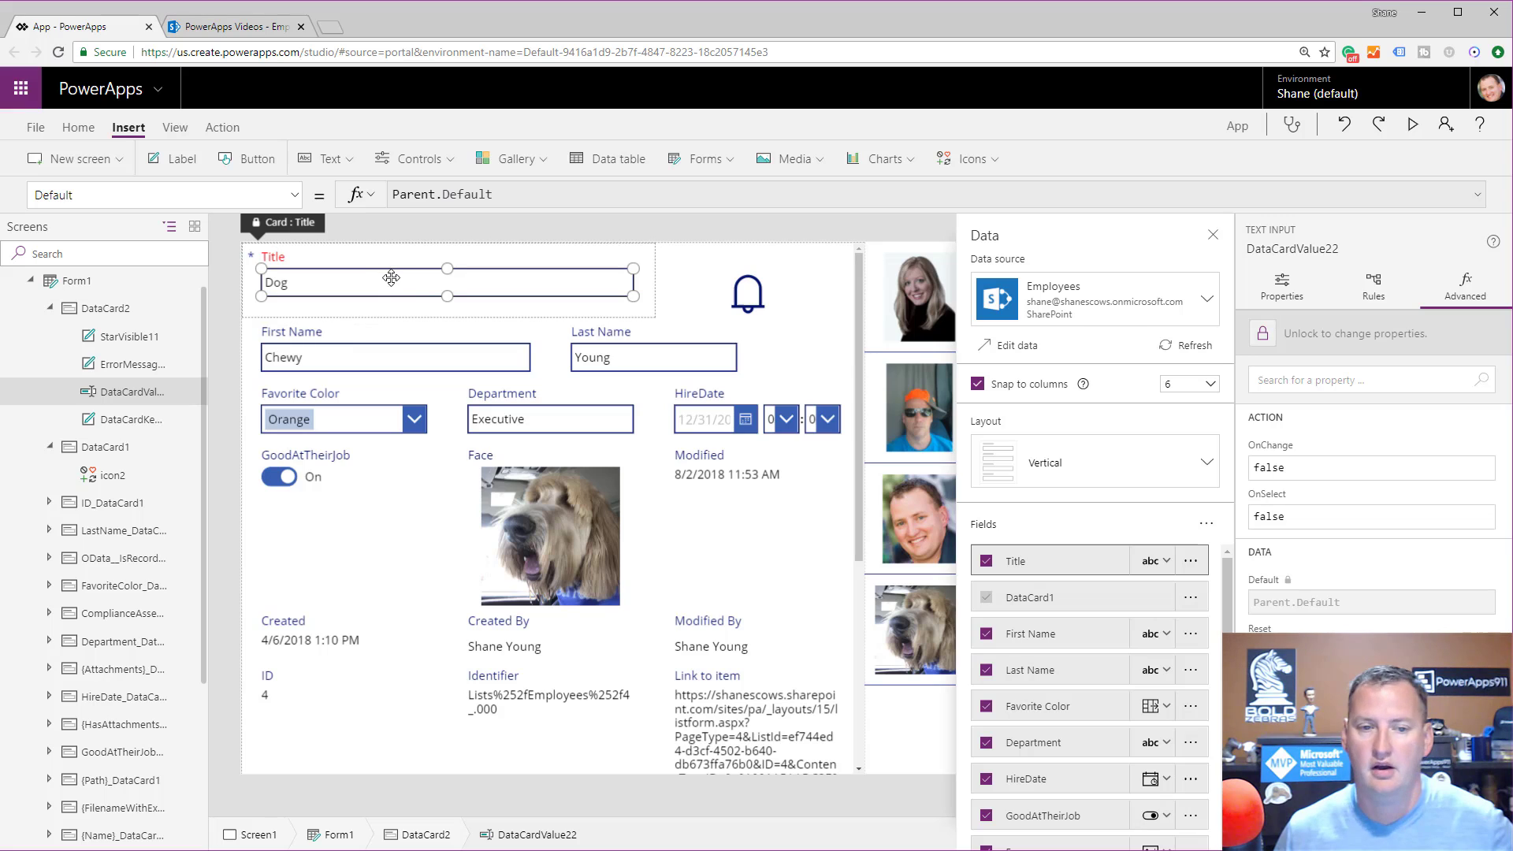
pyautogui.click(105, 307)
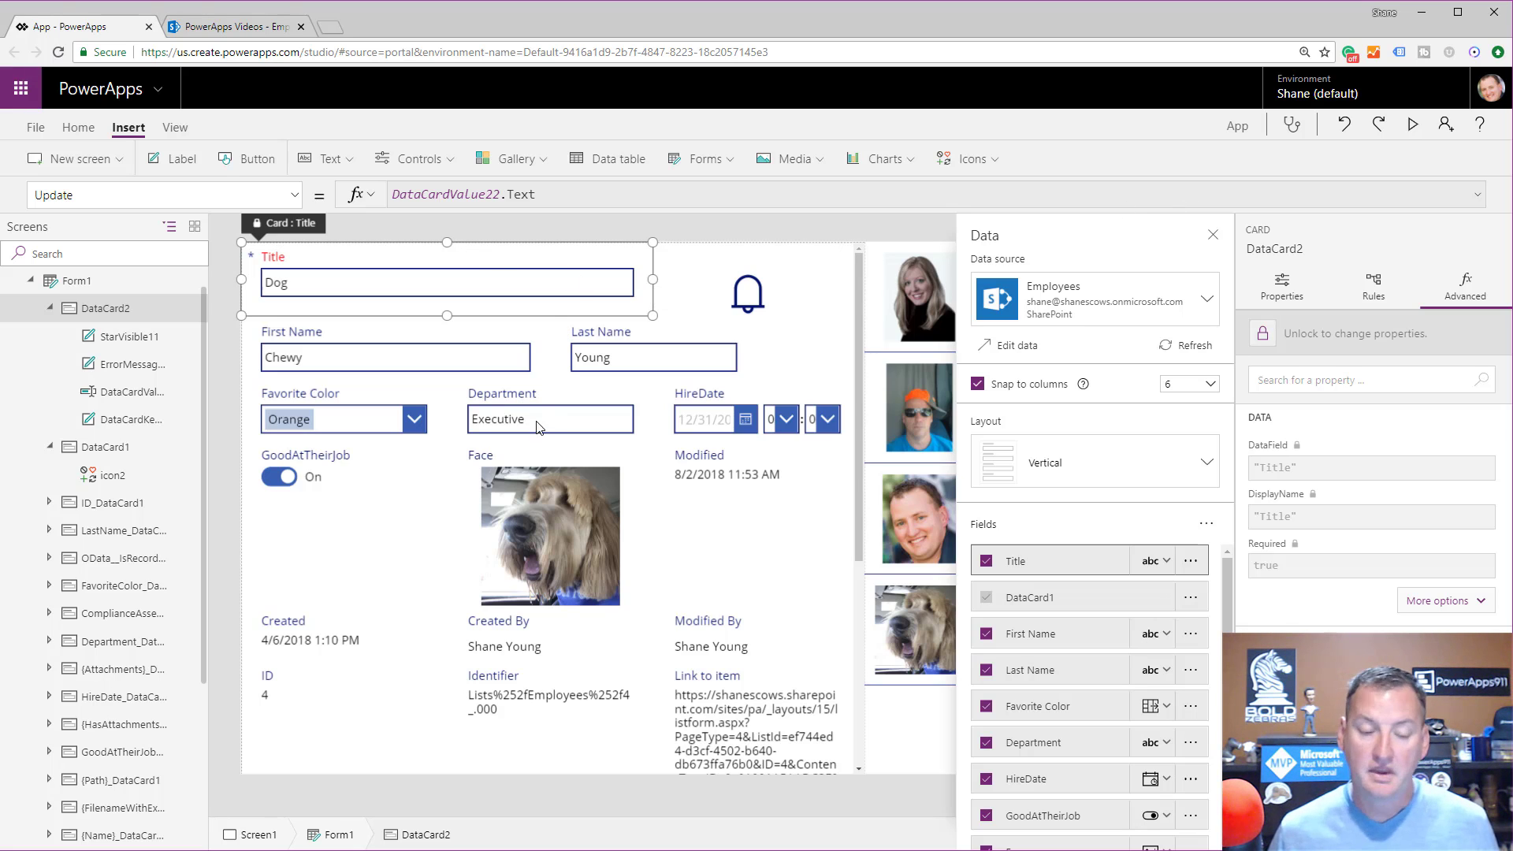
pyautogui.click(674, 305)
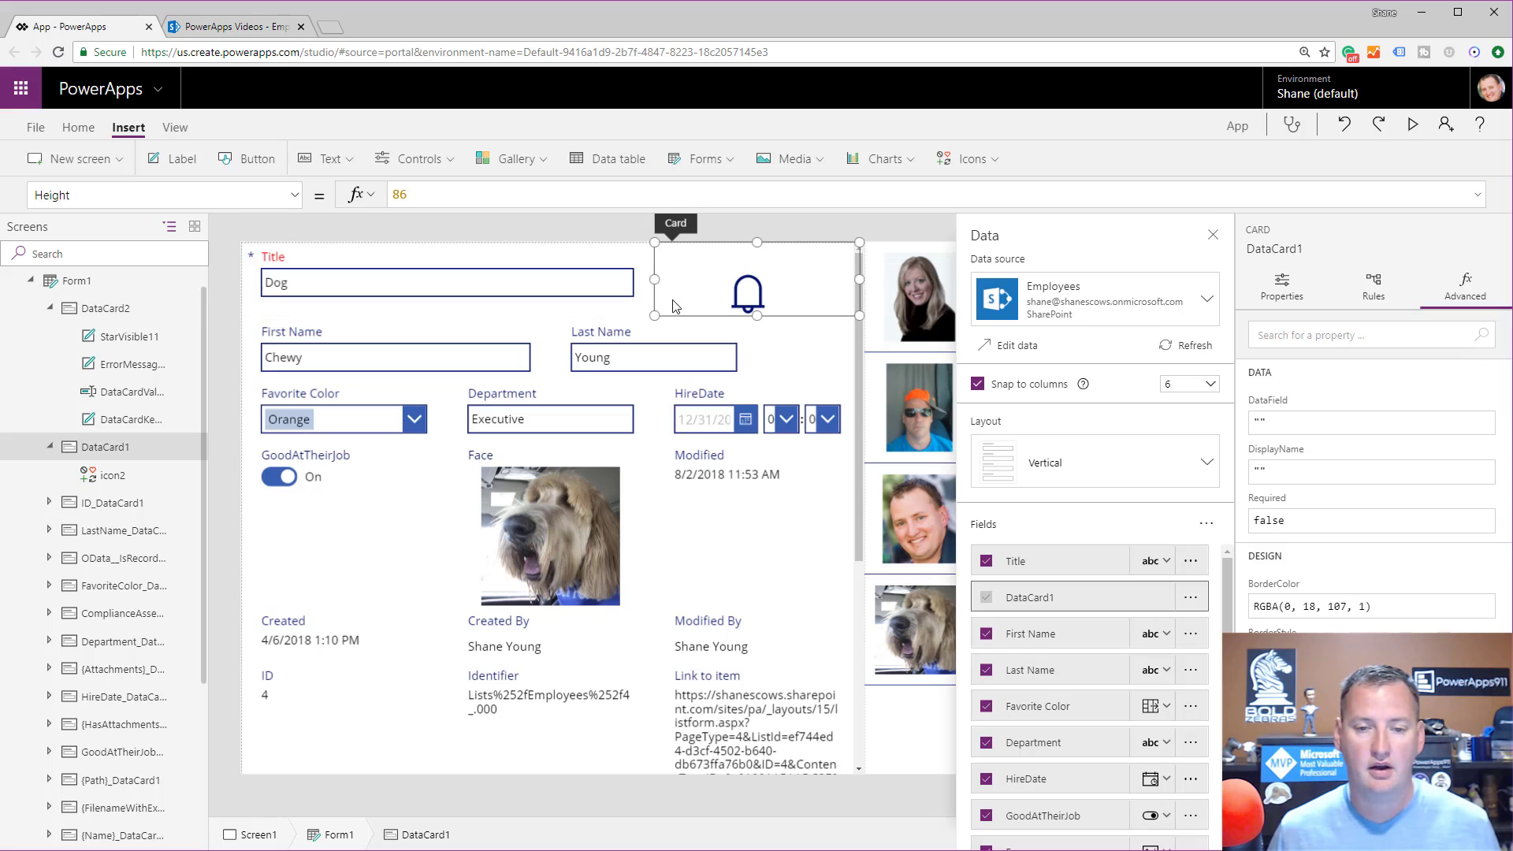
pyautogui.click(651, 311)
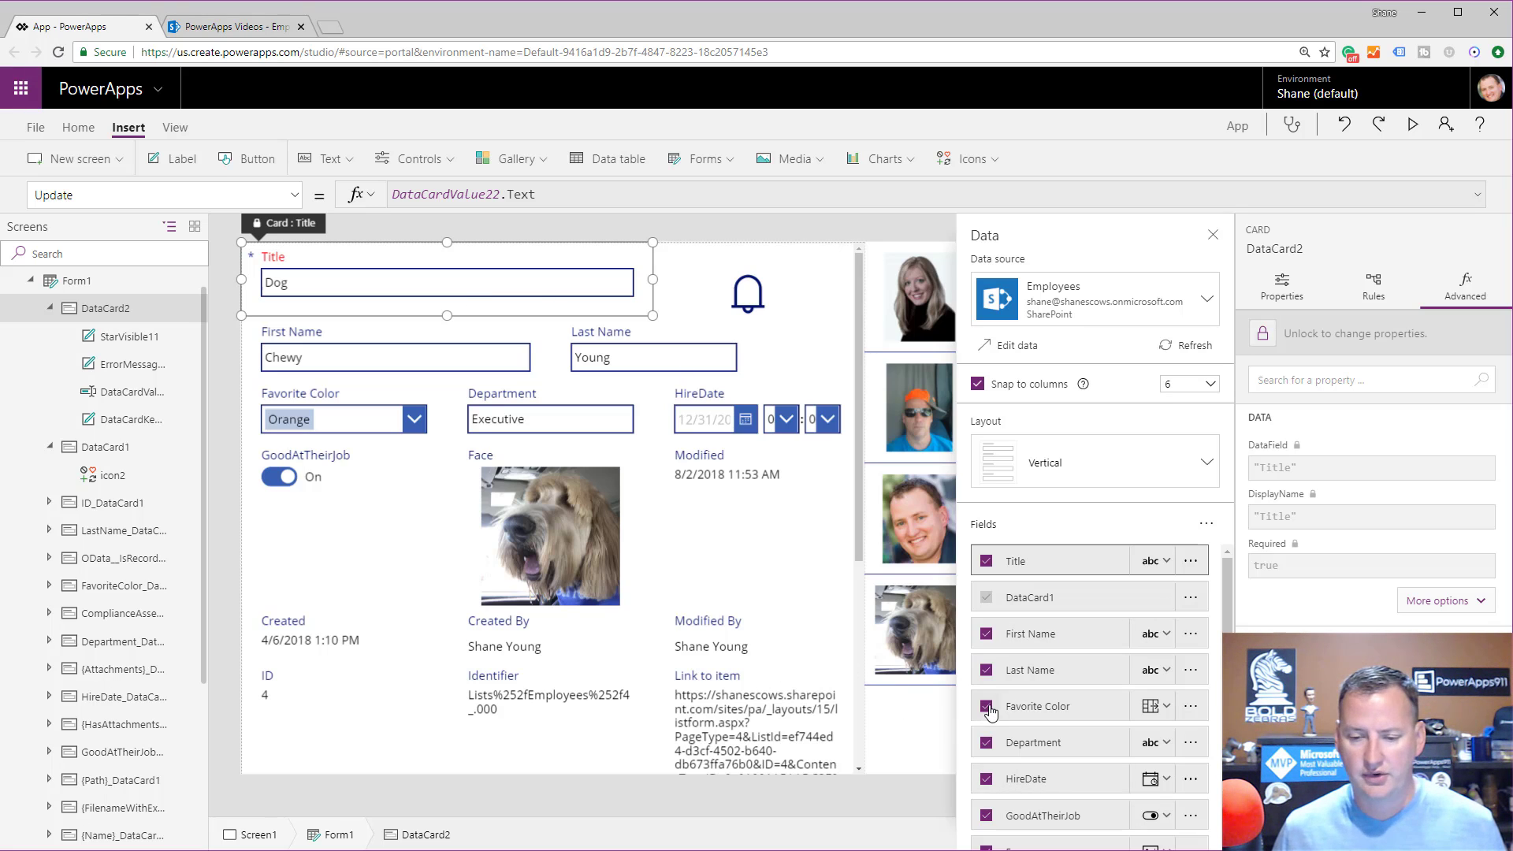
# Step: Remove the Item is a Record, Compliance Asset Id, Attachments, Has attachments, Folder path, File name with extension and Name fields from the form
pyautogui.scroll(-5, 508, 576)
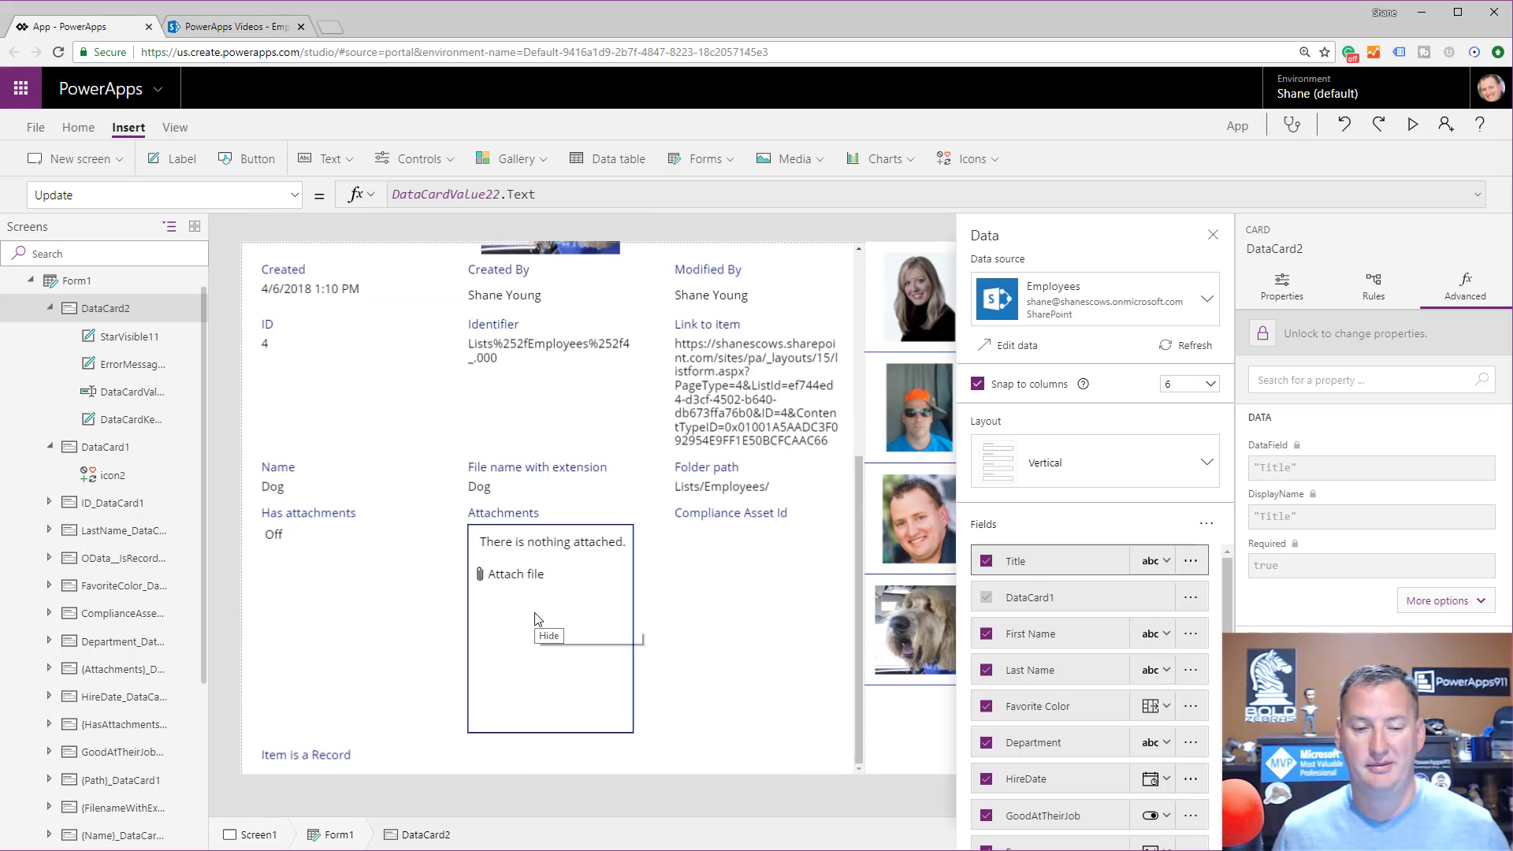
pyautogui.scroll(-5, 1153, 652)
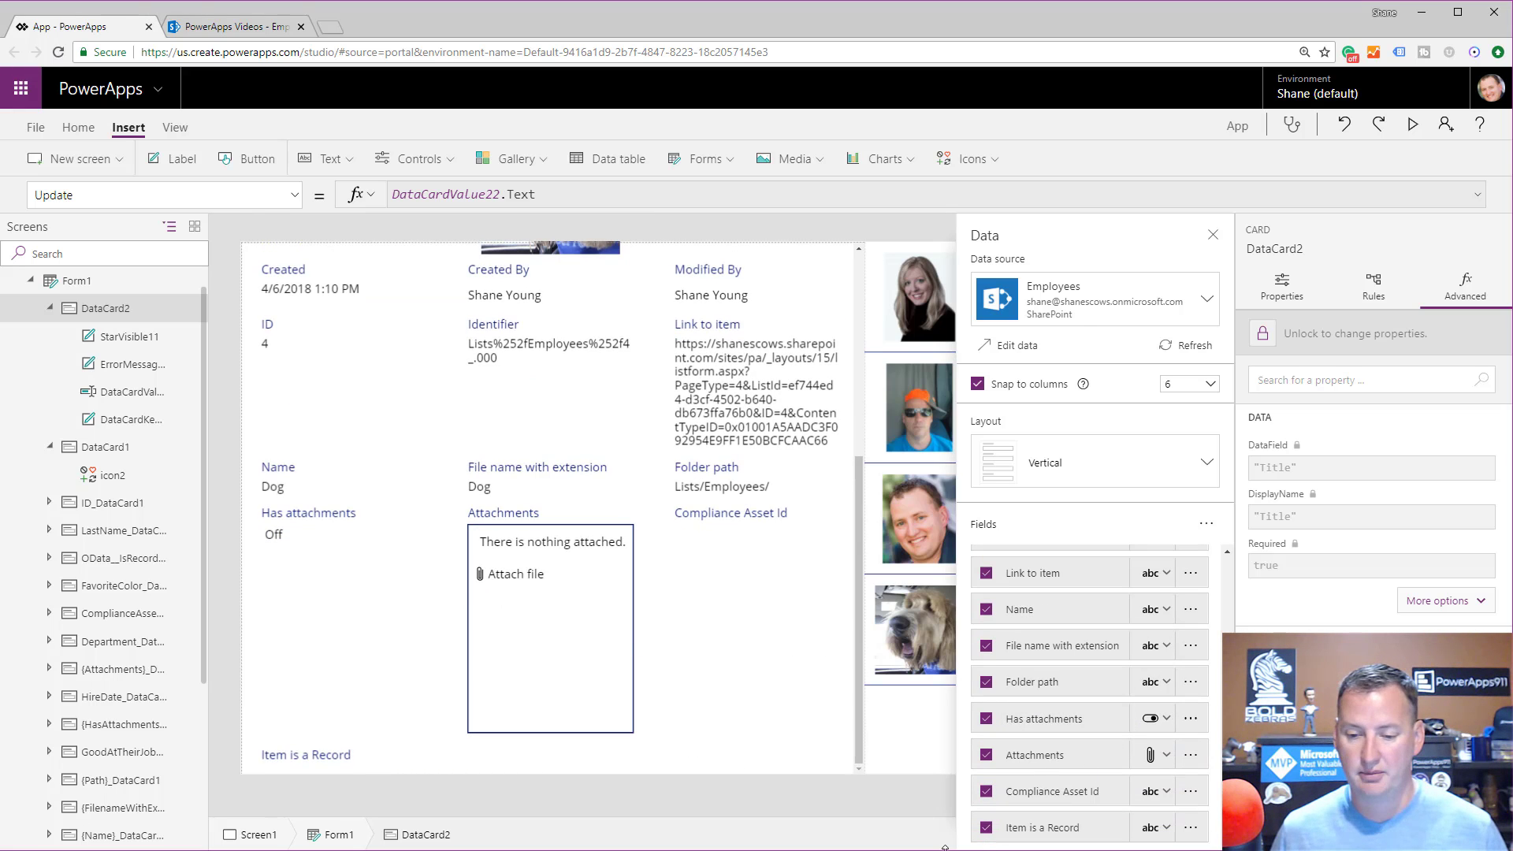
pyautogui.click(986, 828)
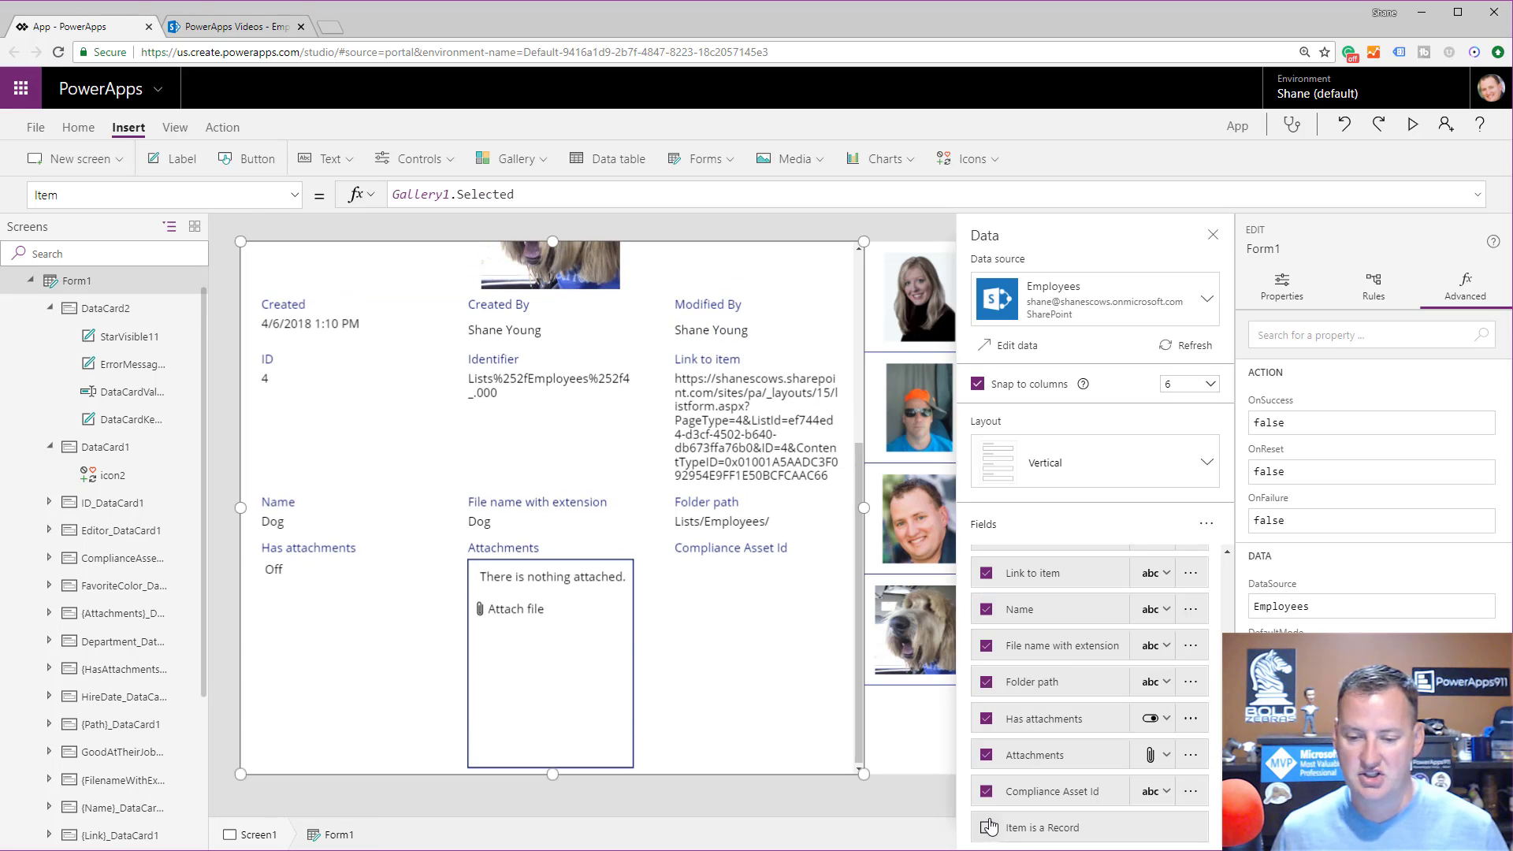
pyautogui.click(986, 755)
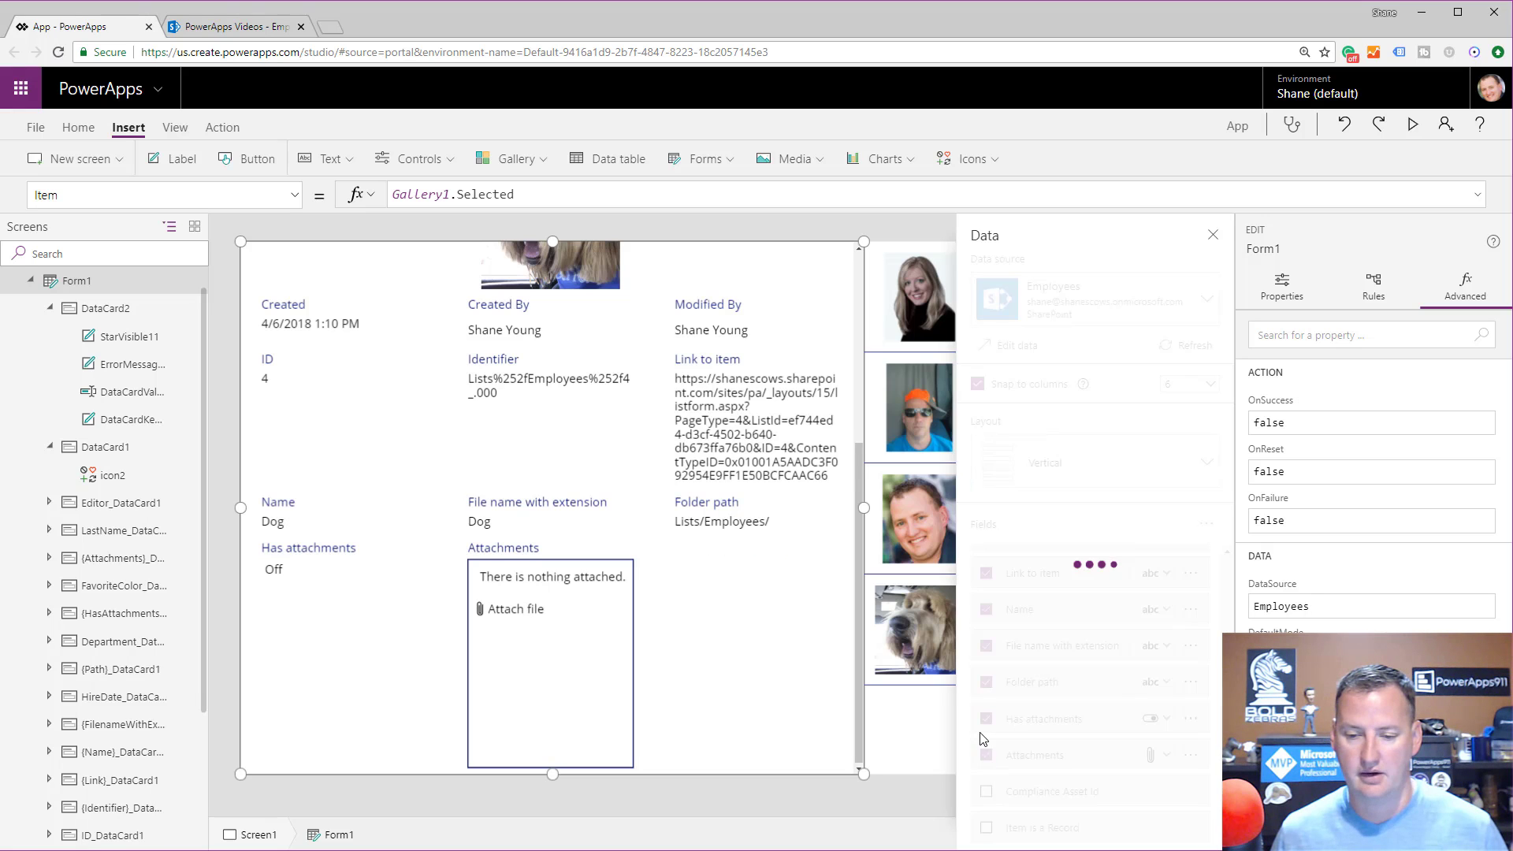
pyautogui.click(986, 719)
pyautogui.click(986, 682)
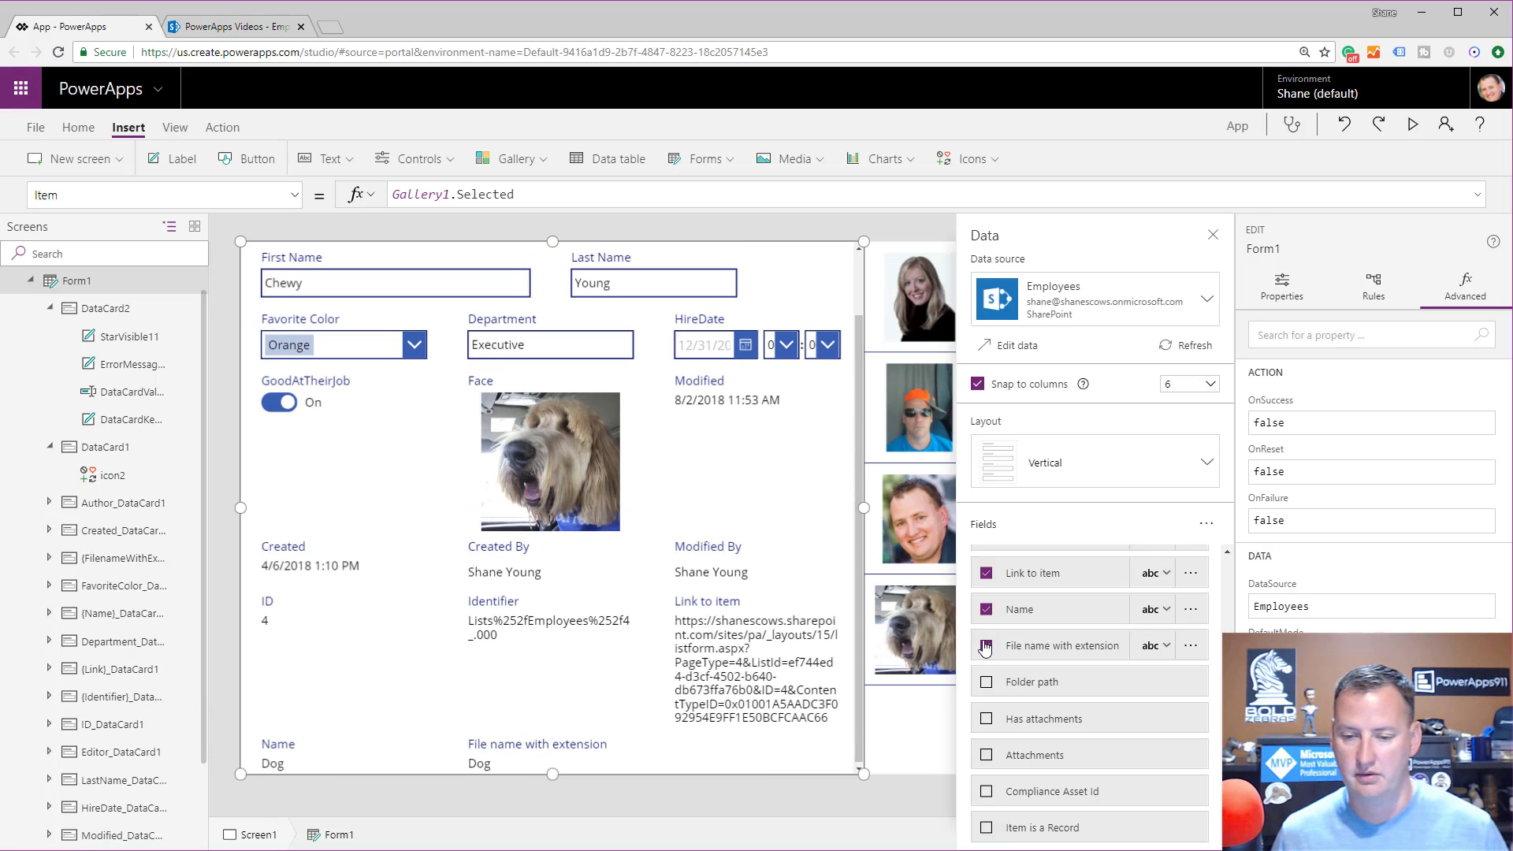
pyautogui.click(986, 646)
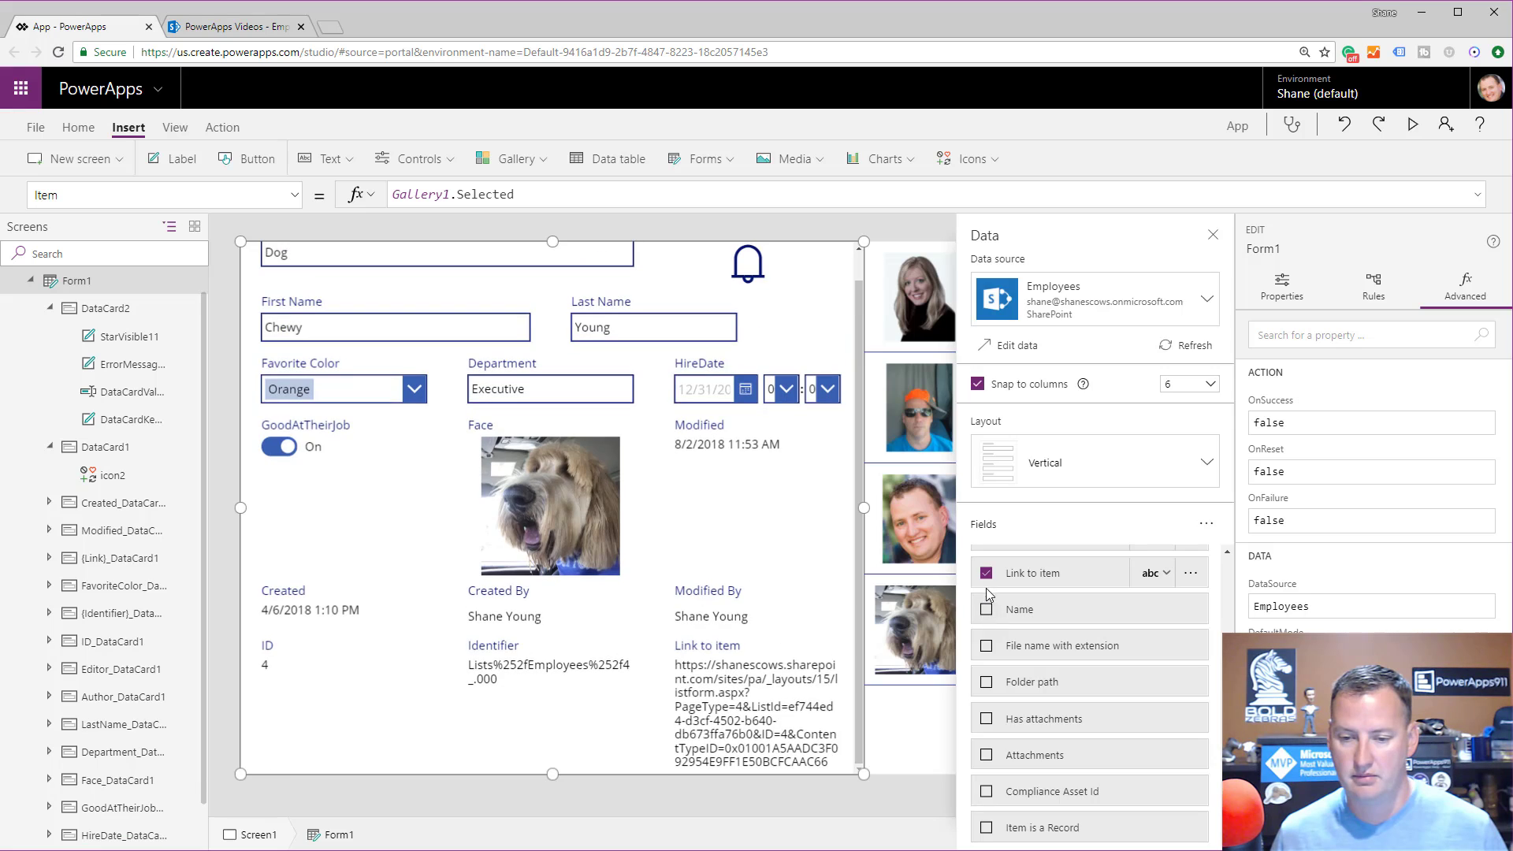
# Step: Remove the Link to item, Identifier and ID fields from the form
pyautogui.click(986, 574)
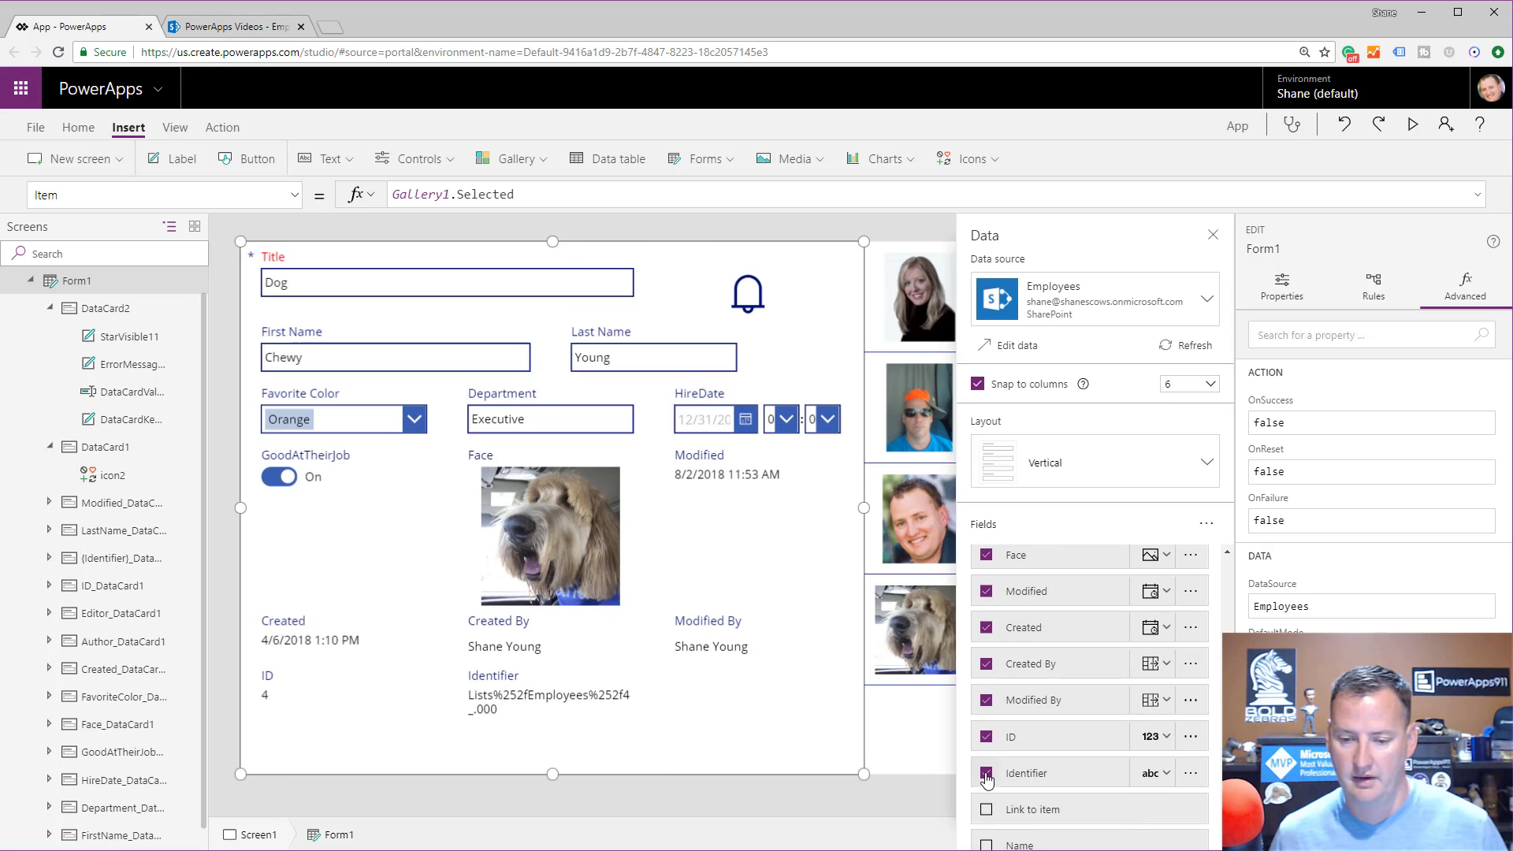
pyautogui.click(986, 773)
pyautogui.click(986, 736)
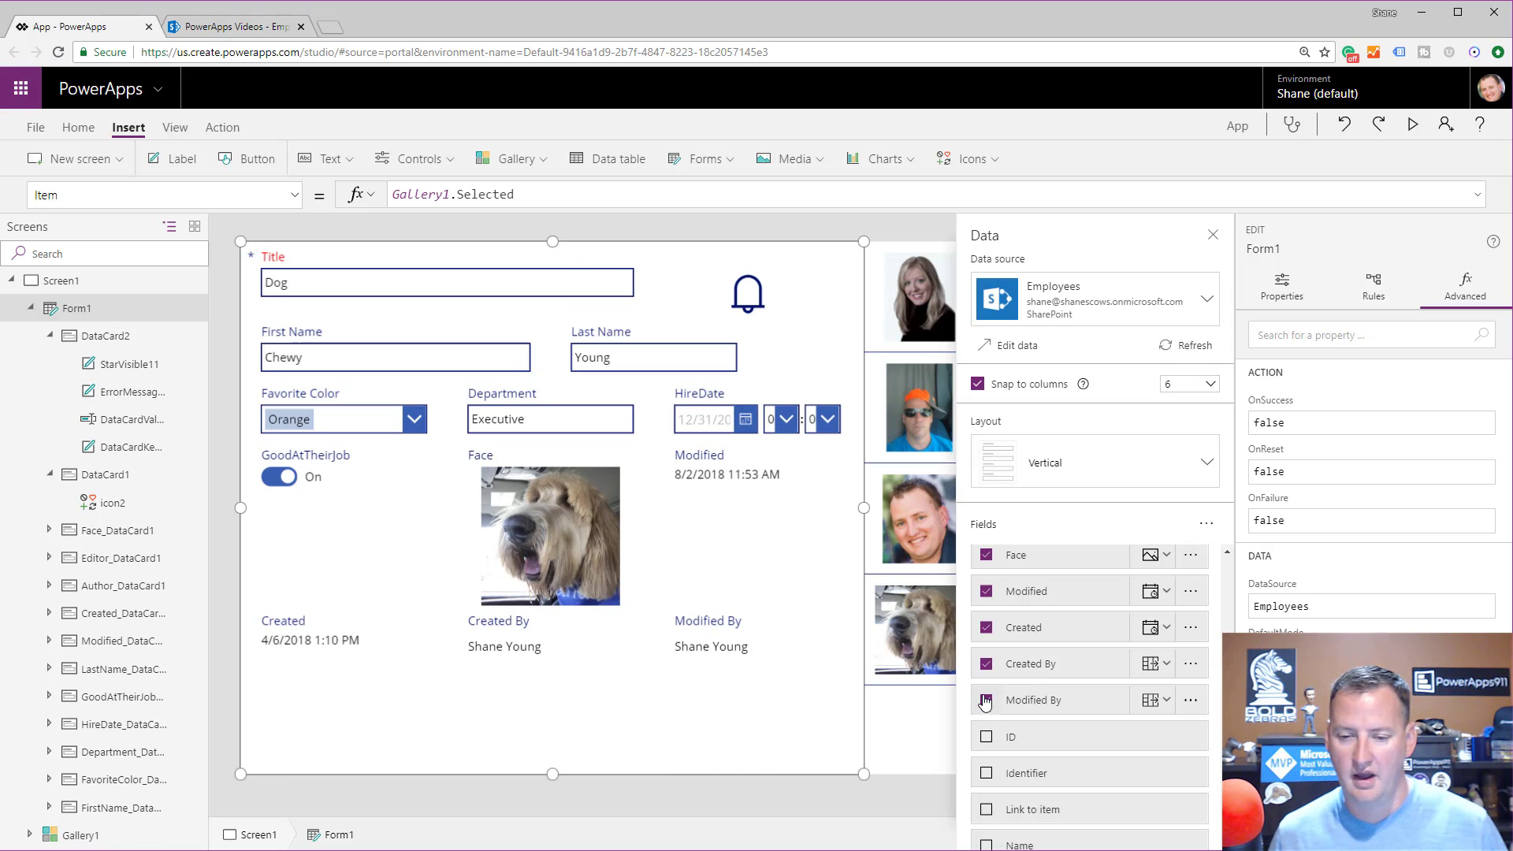
# Step: Set the Visible property of the Modified By card to false
pyautogui.scroll(2, 993, 694)
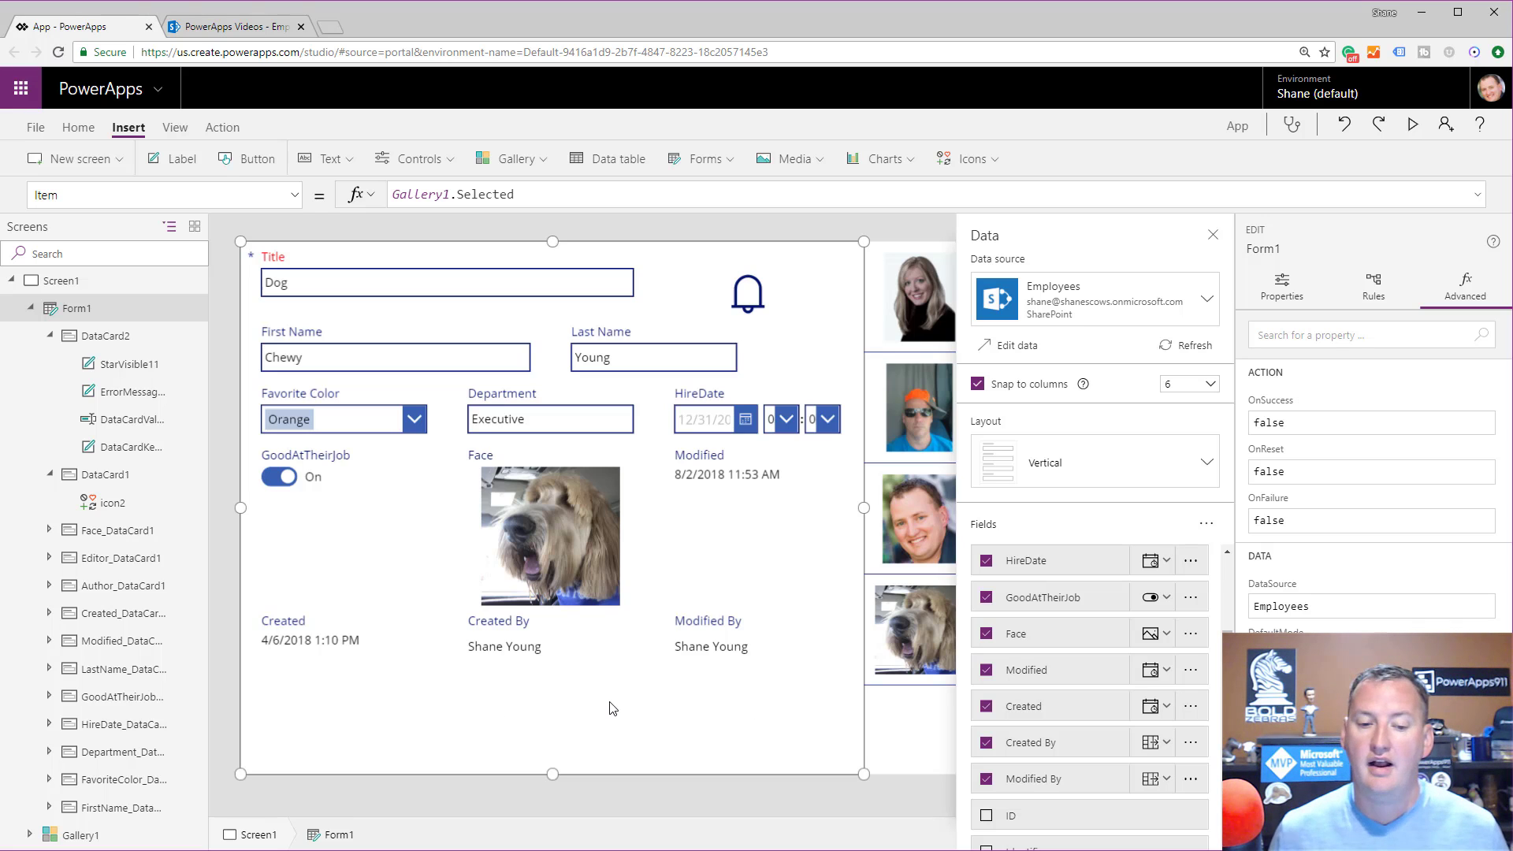
pyautogui.click(793, 634)
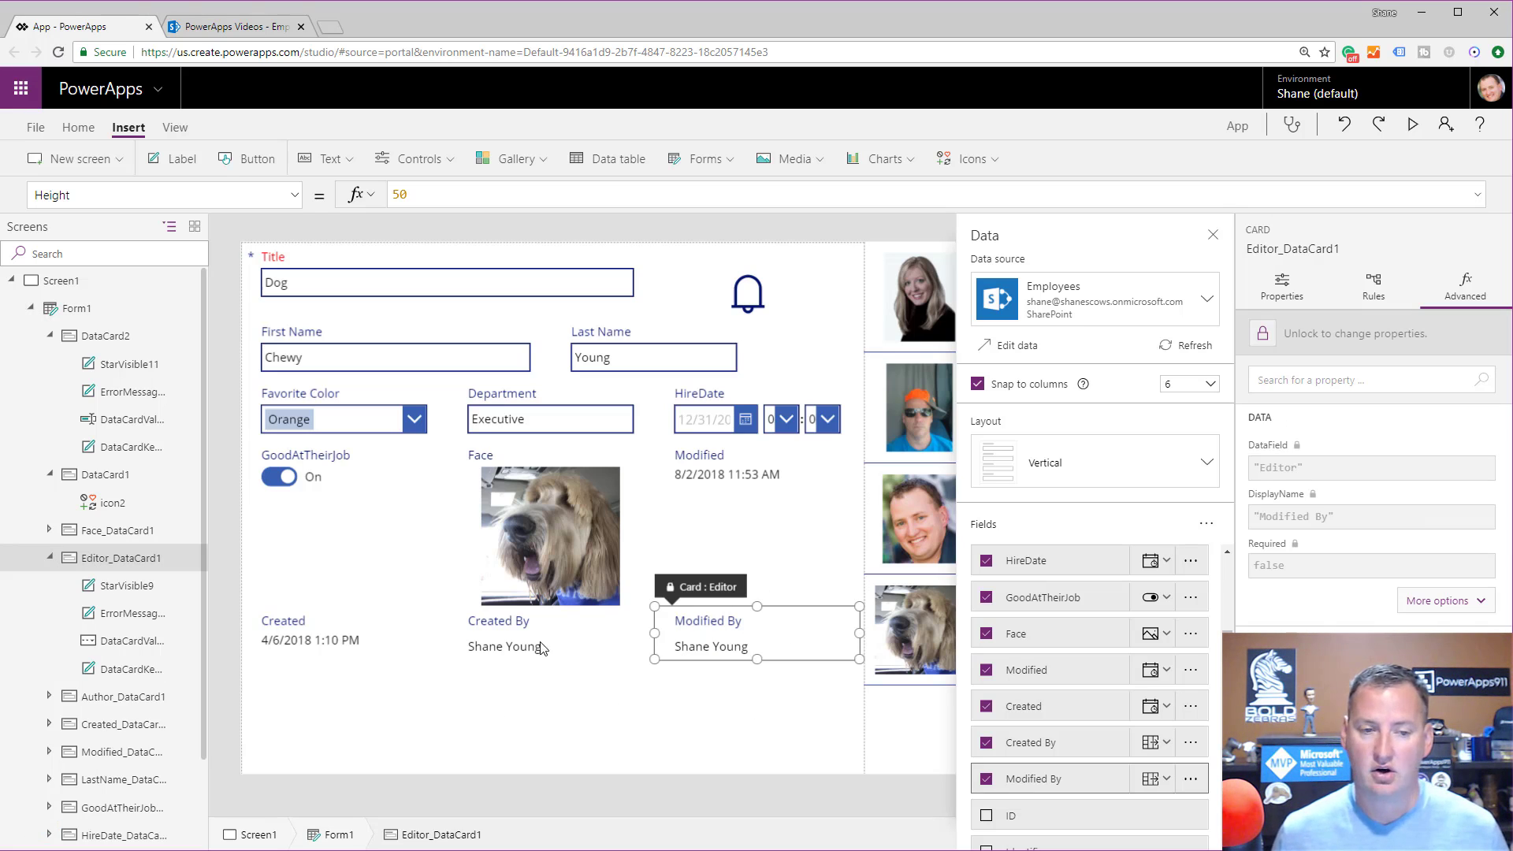
pyautogui.click(295, 195)
pyautogui.click(118, 394)
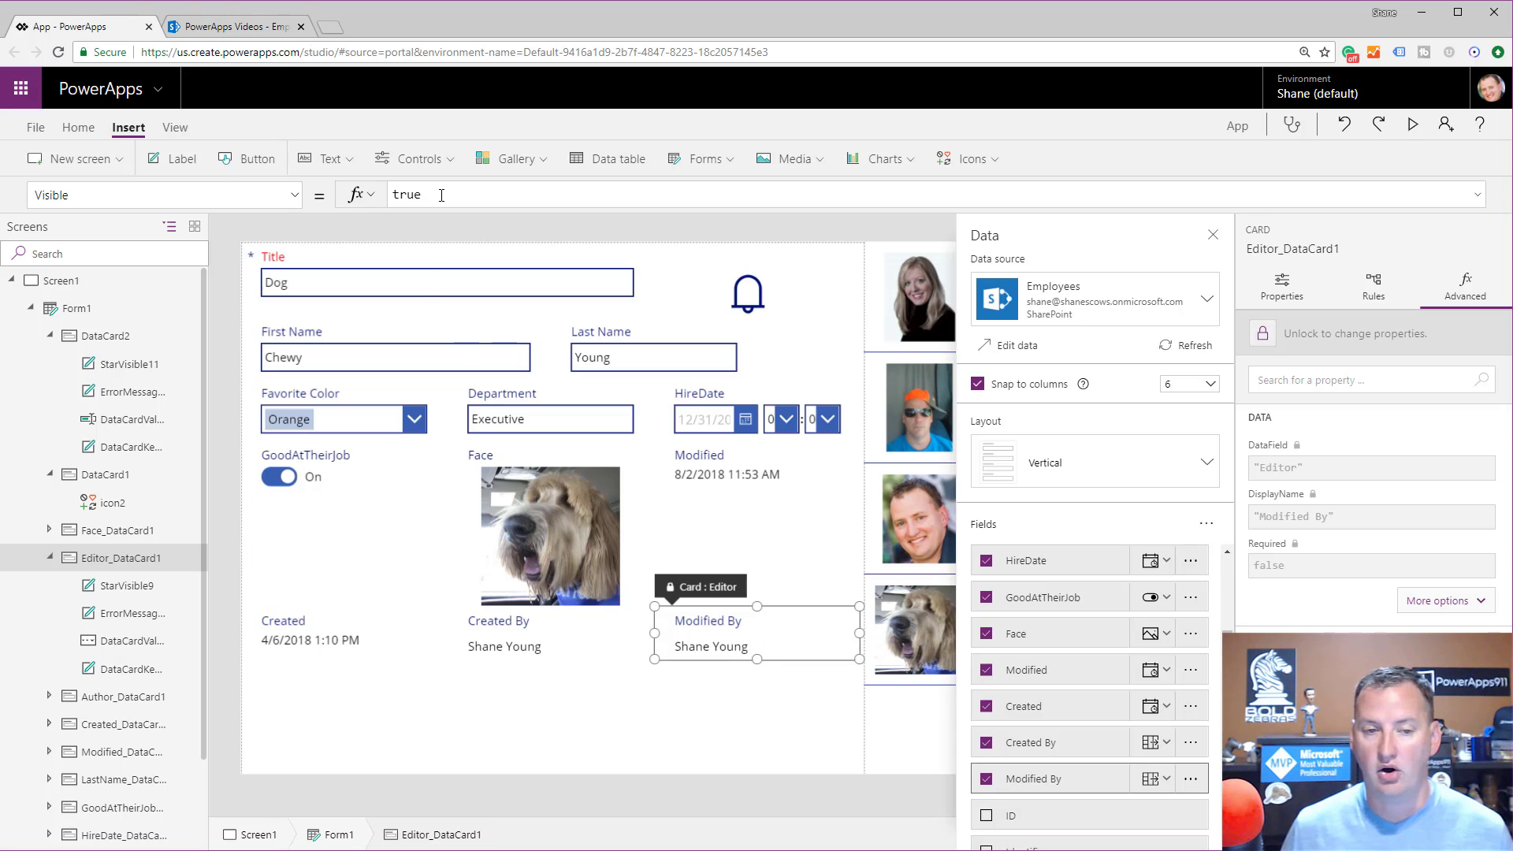
pyautogui.moveTo(442, 195); pyautogui.dragTo(336, 200)
pyautogui.write('false')
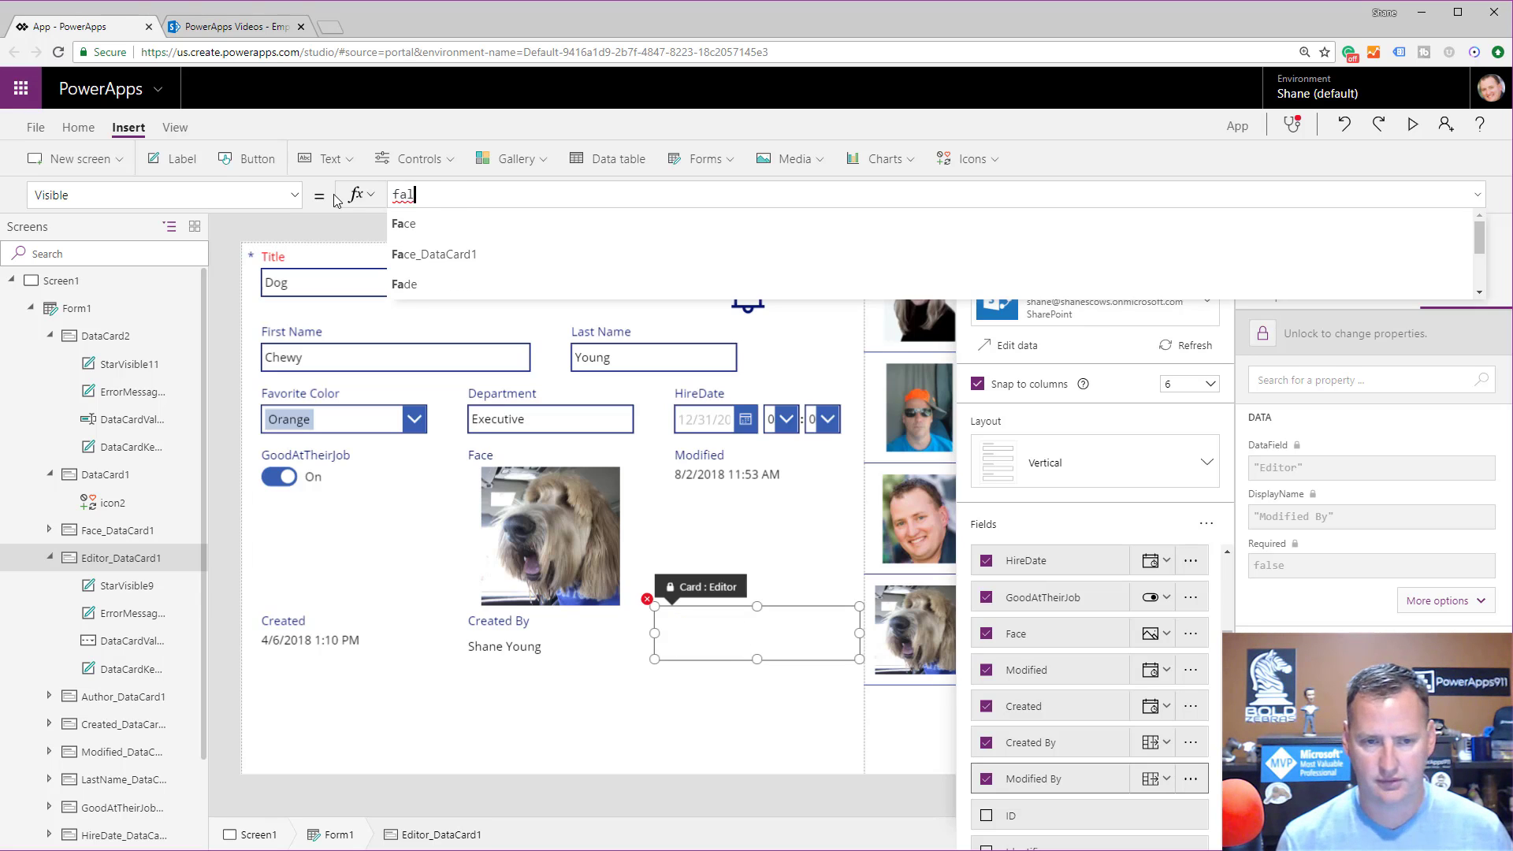
# Step: Remove the Modified By field from the form and add it back
pyautogui.click(987, 780)
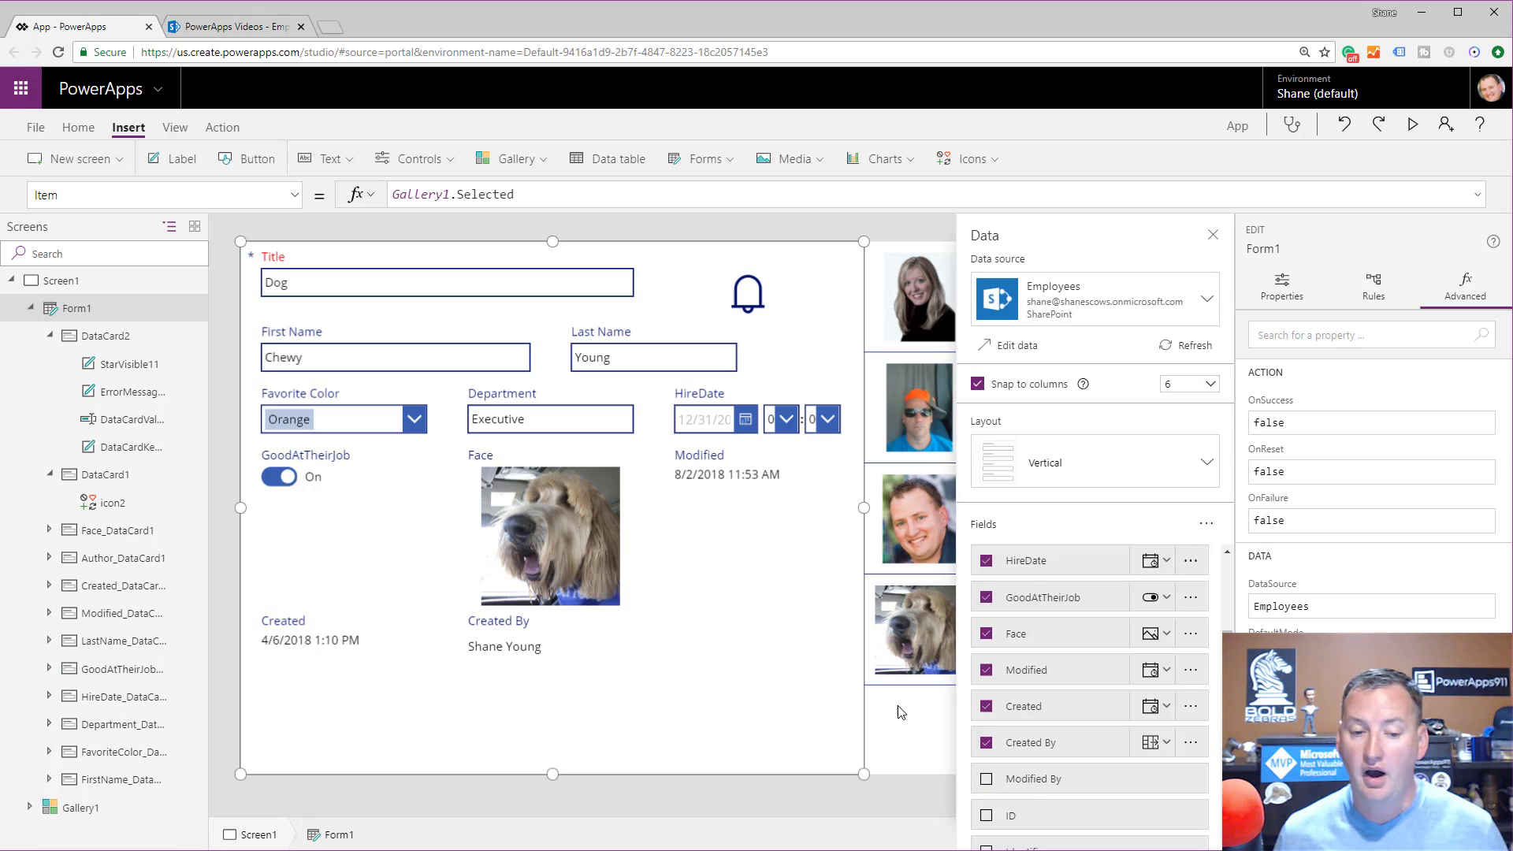
pyautogui.click(981, 785)
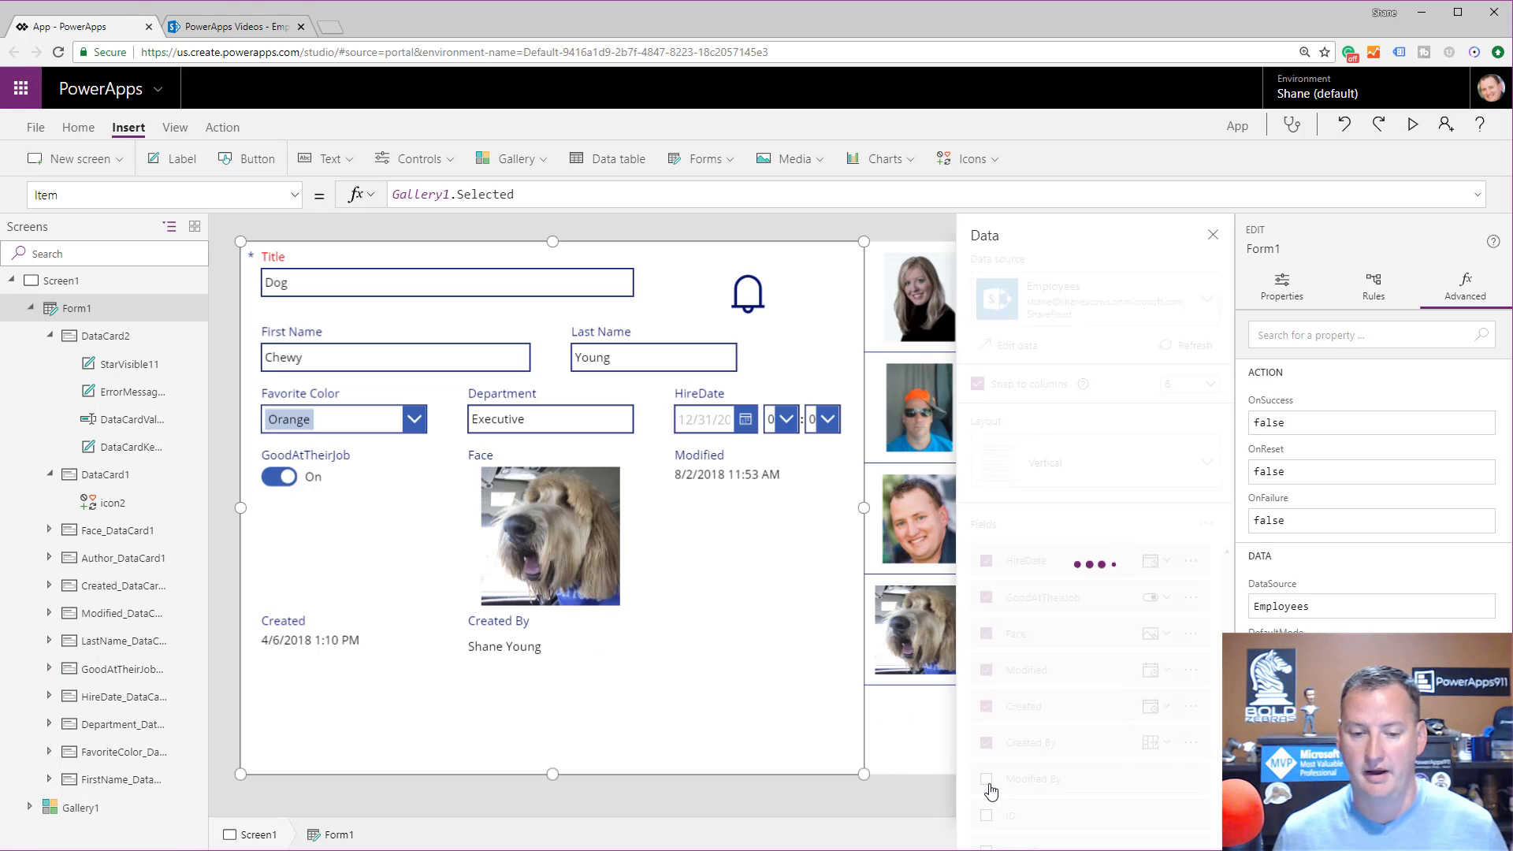
# Step: Examine the Visible property of the re-added Modified By card
pyautogui.click(740, 625)
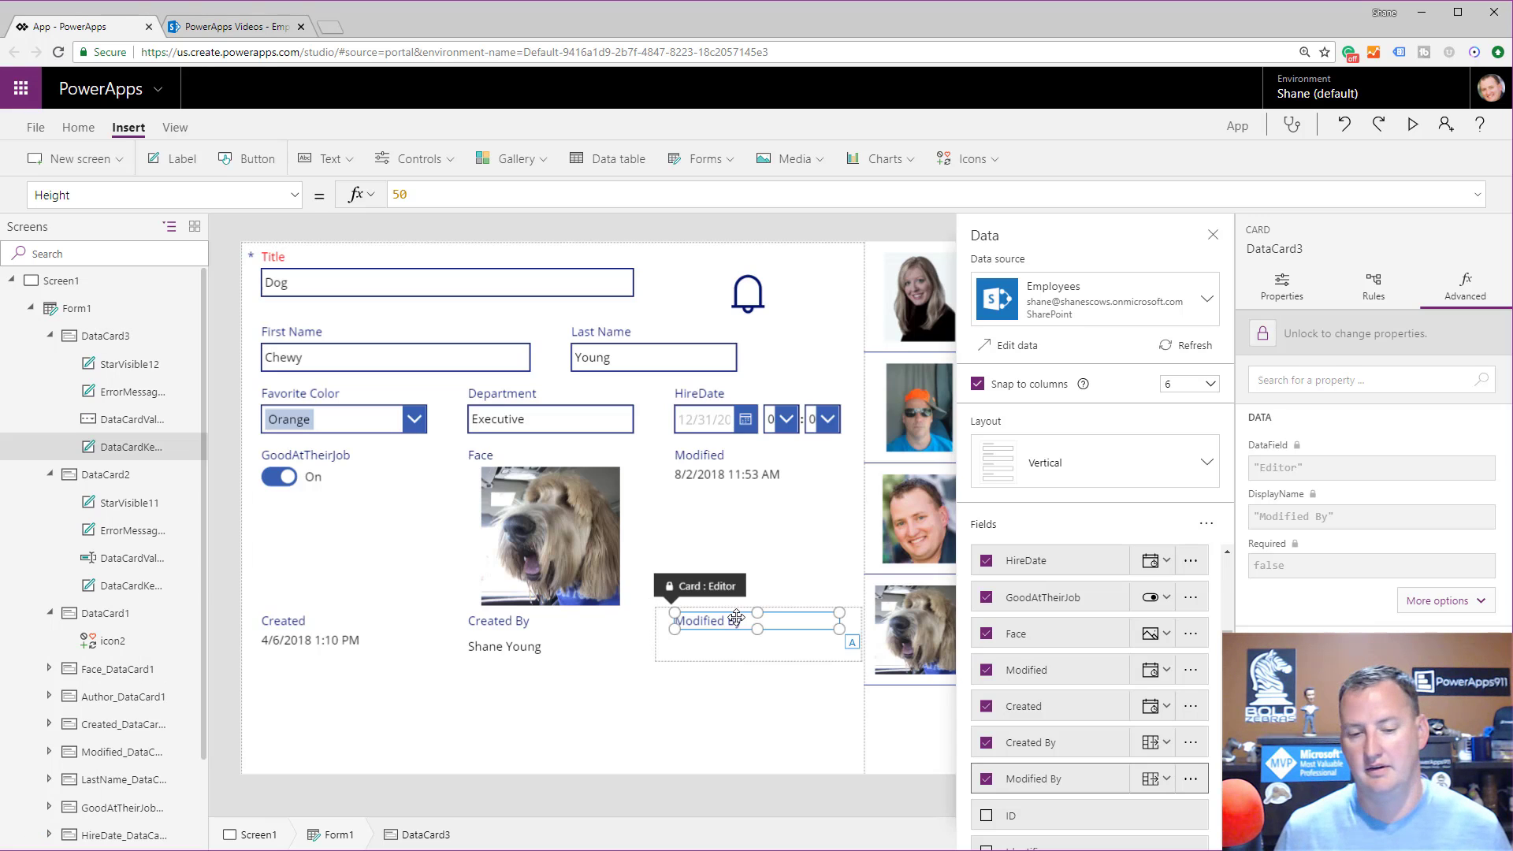
pyautogui.click(744, 645)
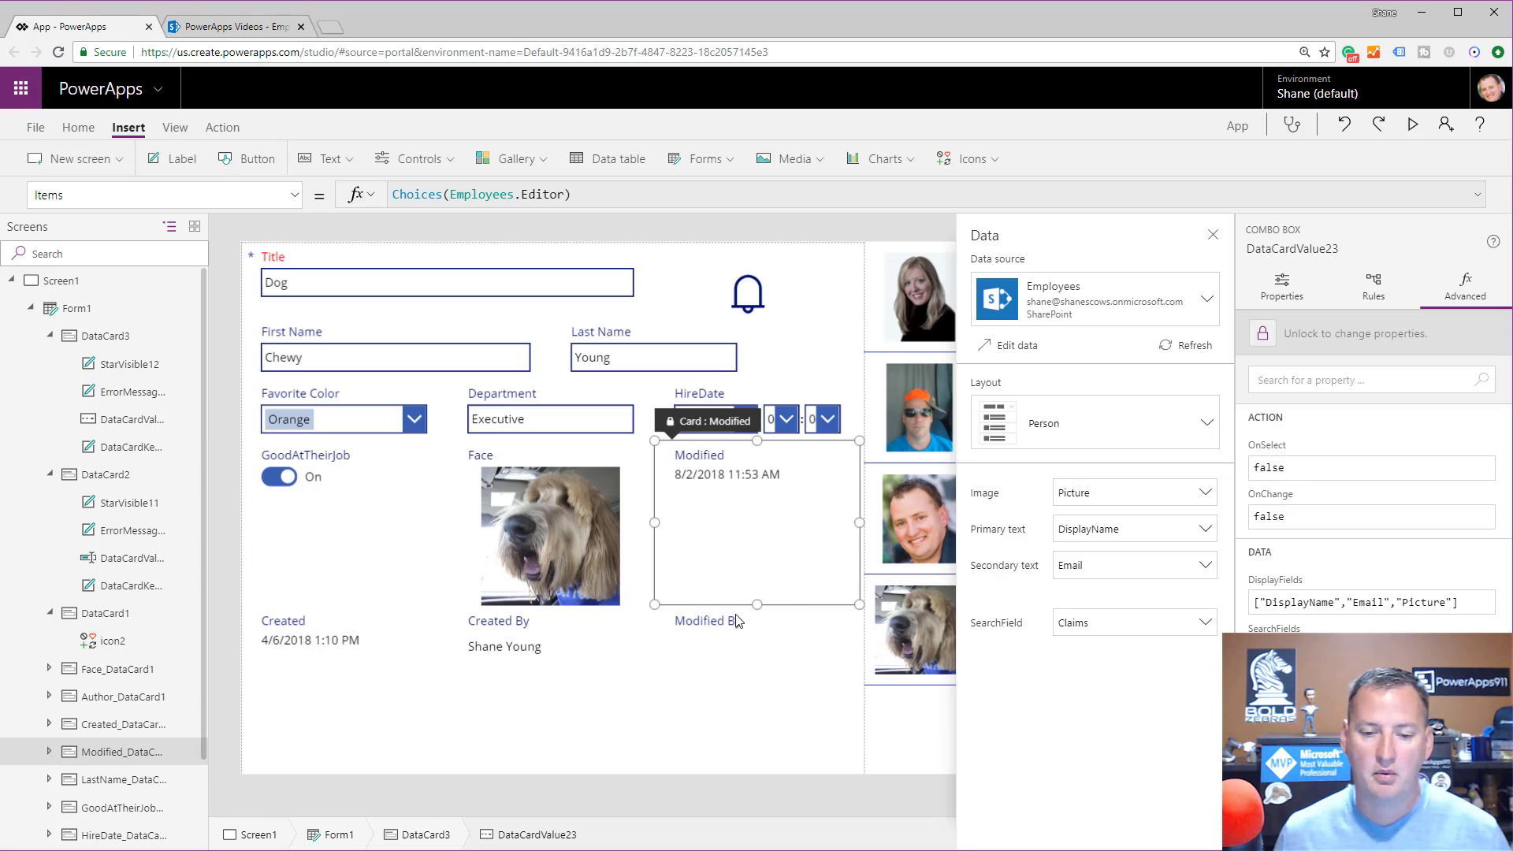
pyautogui.click(686, 640)
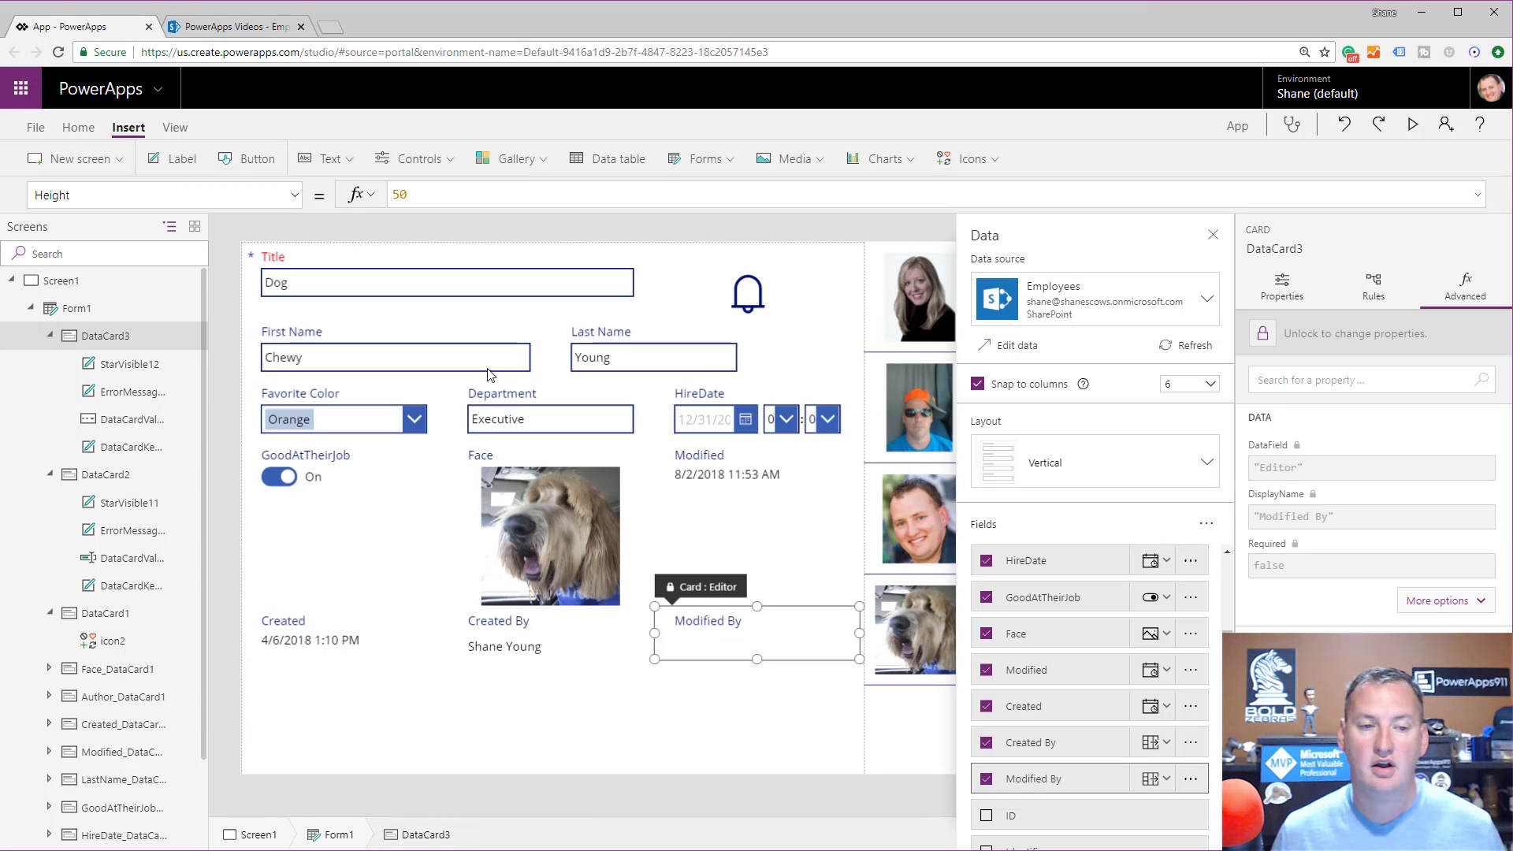
pyautogui.click(299, 202)
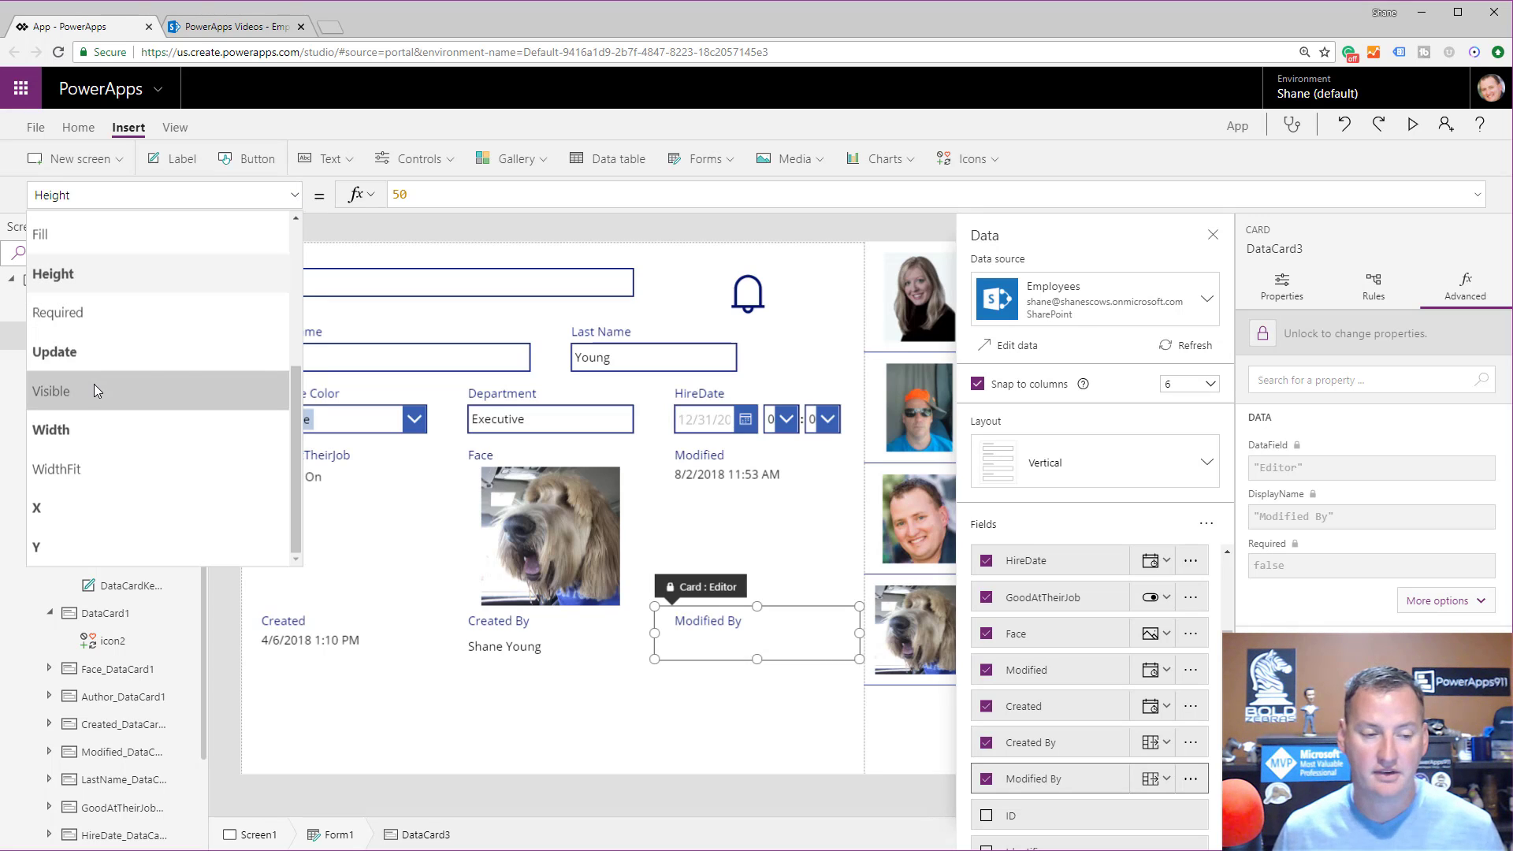
pyautogui.scroll(3, 209, 432)
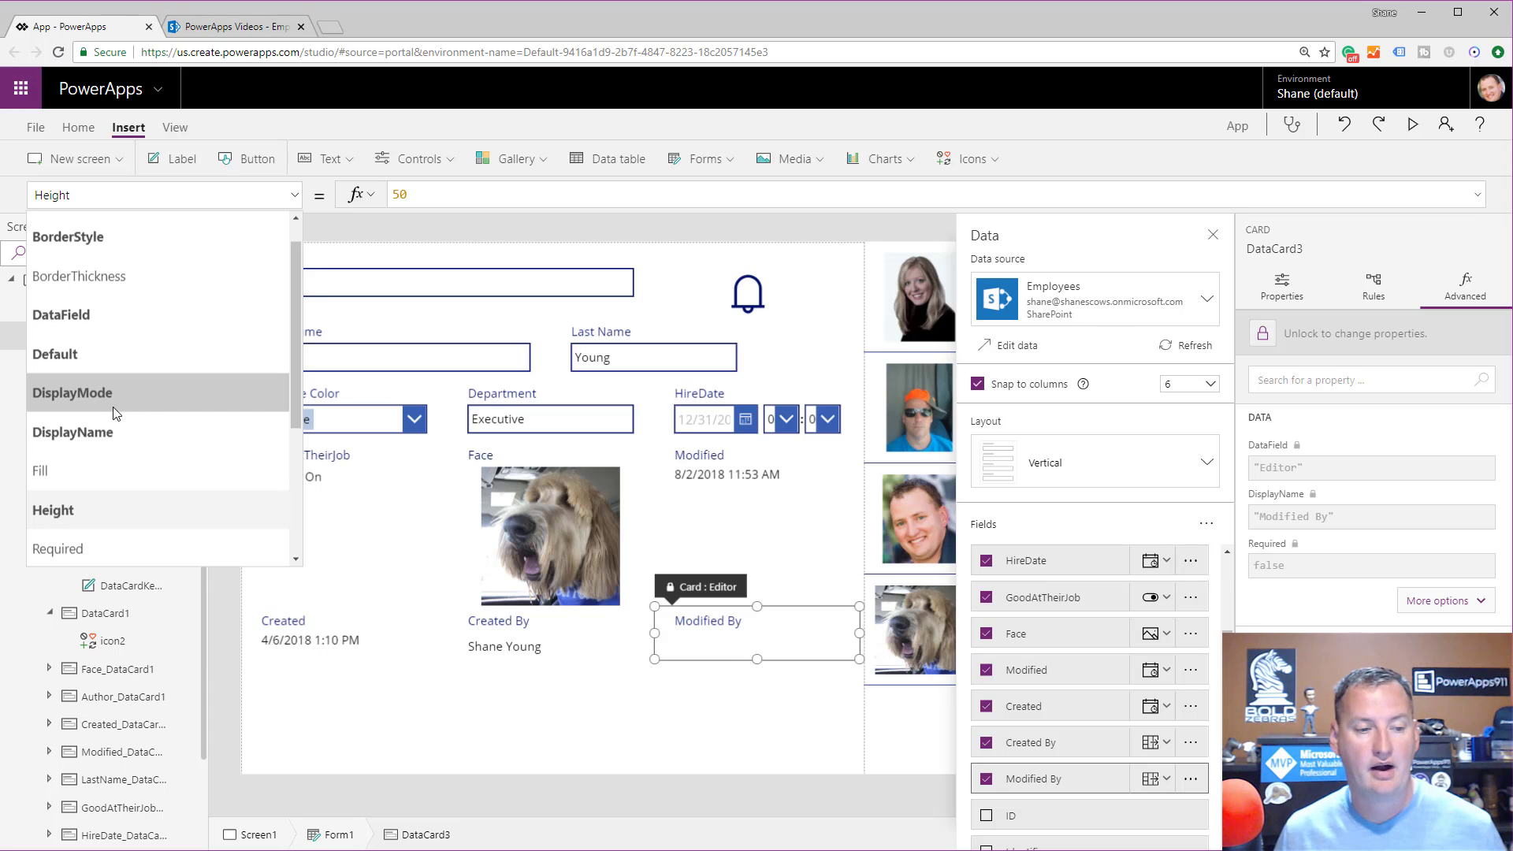
pyautogui.scroll(-3, 175, 473)
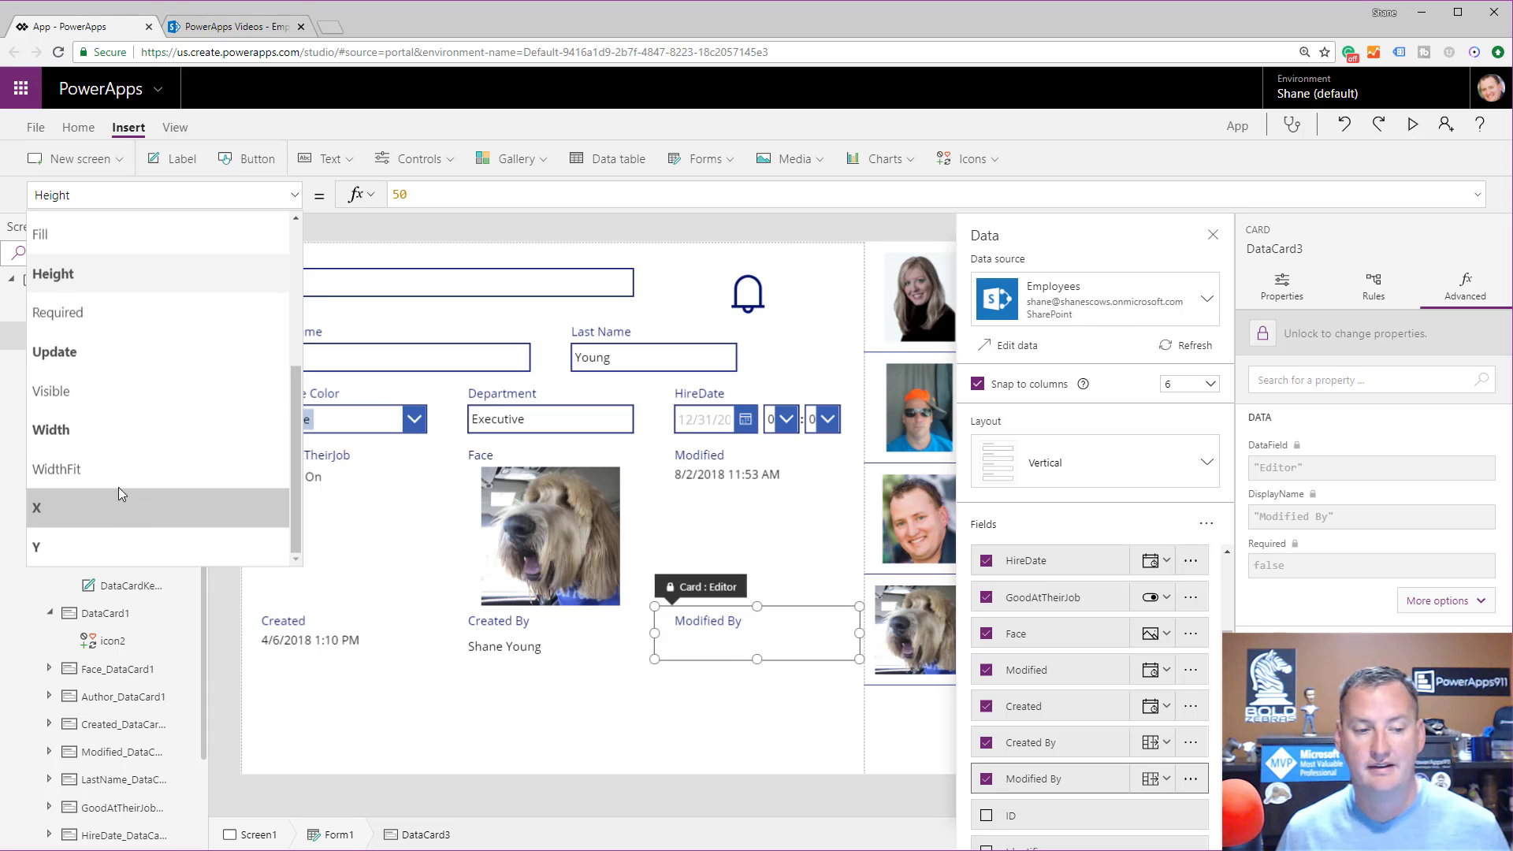
pyautogui.click(168, 389)
pyautogui.click(445, 197)
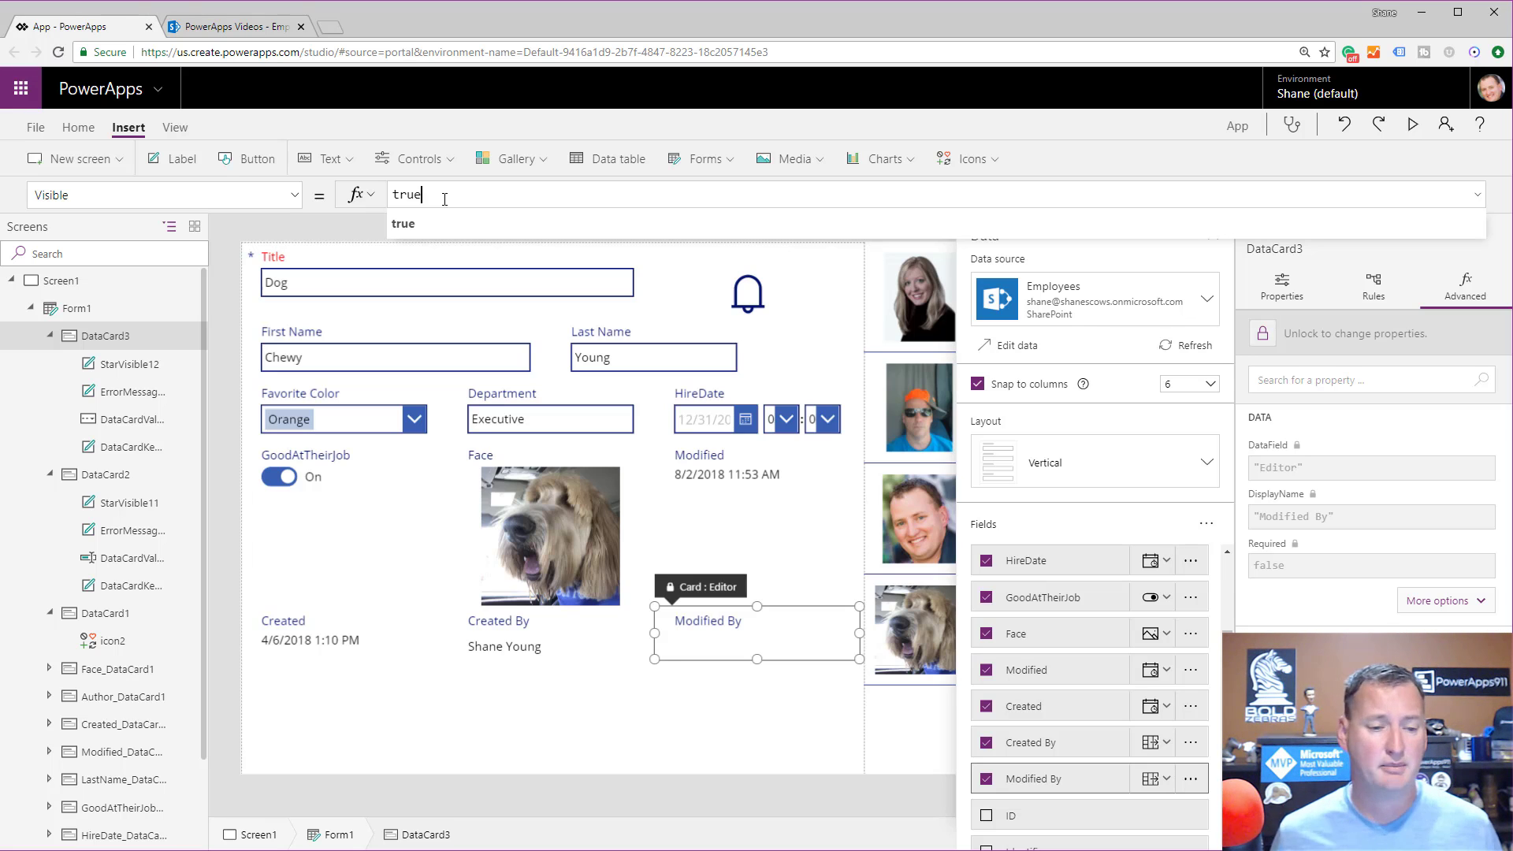
pyautogui.click(554, 722)
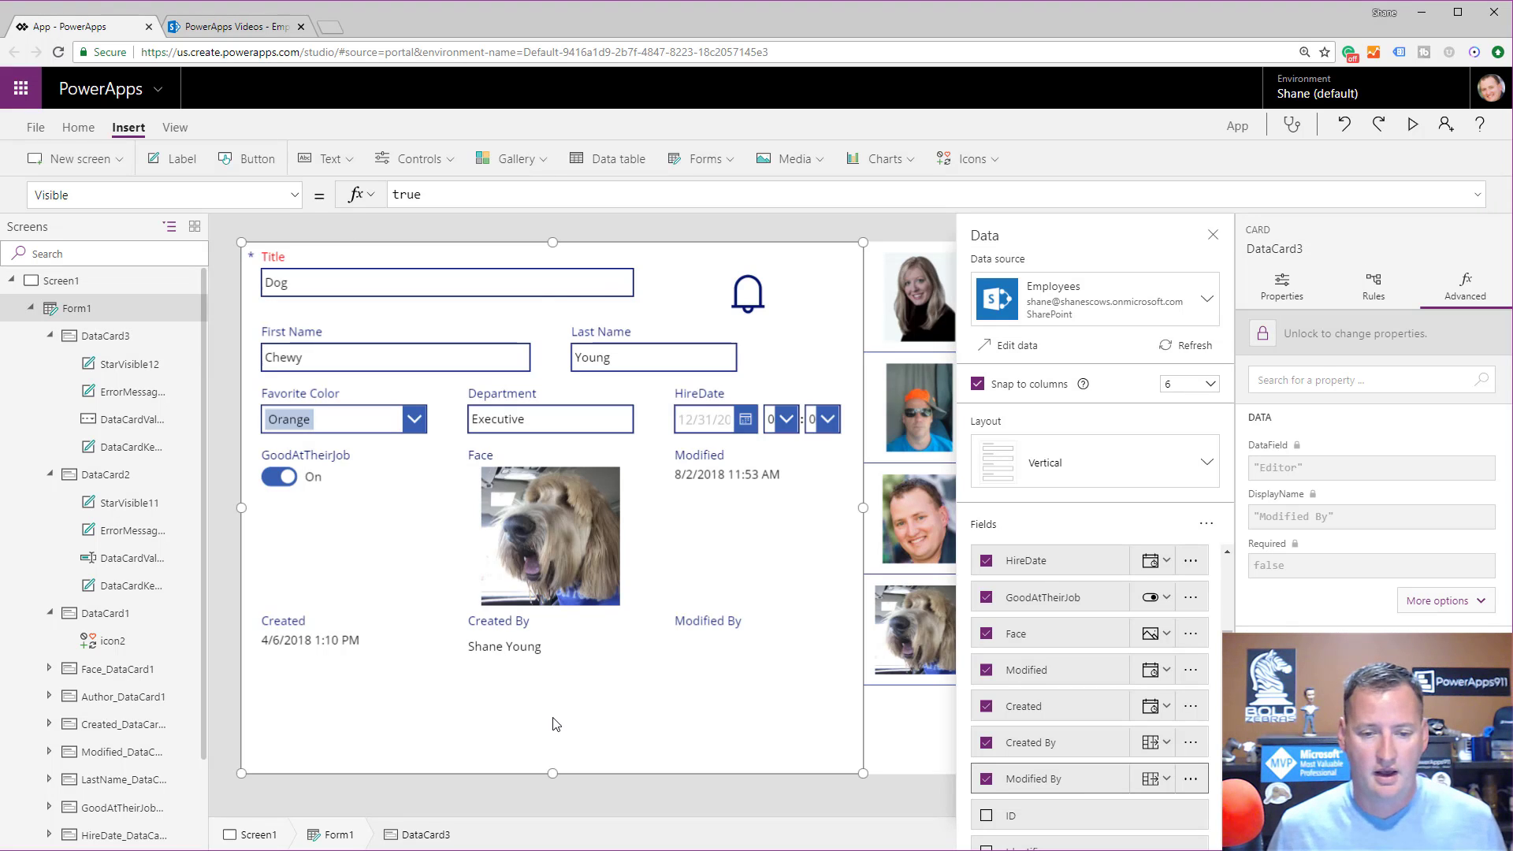